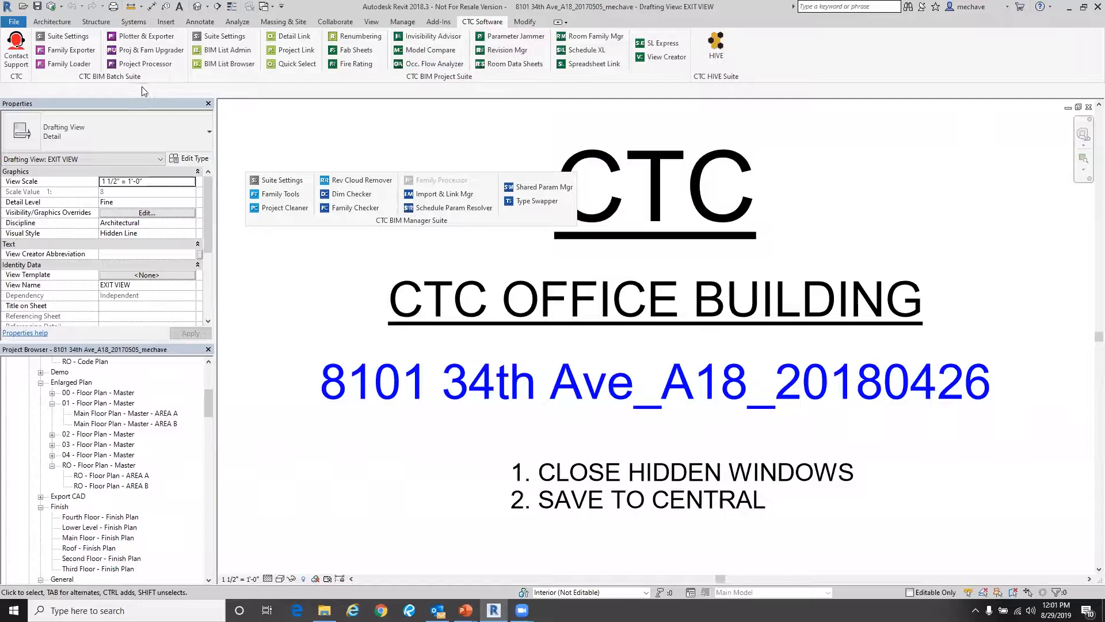
- Dock the floating CTC BIM Manager Suite panel back into the ribbon and close the Suite Settings dialog
drag(387, 226, 503, 262)
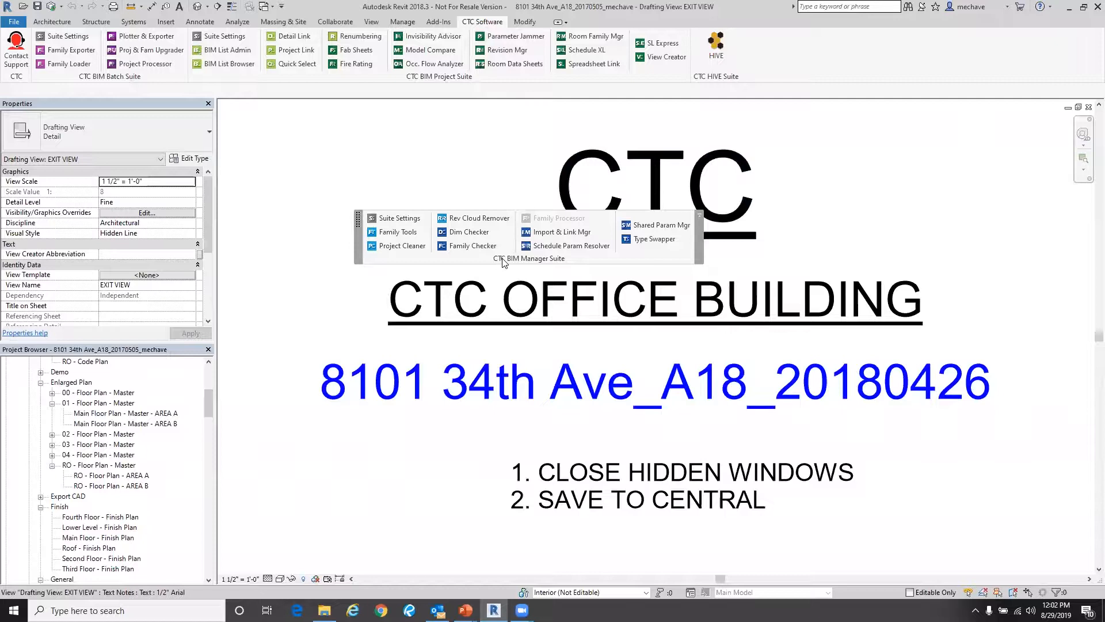
drag(503, 262, 304, 80)
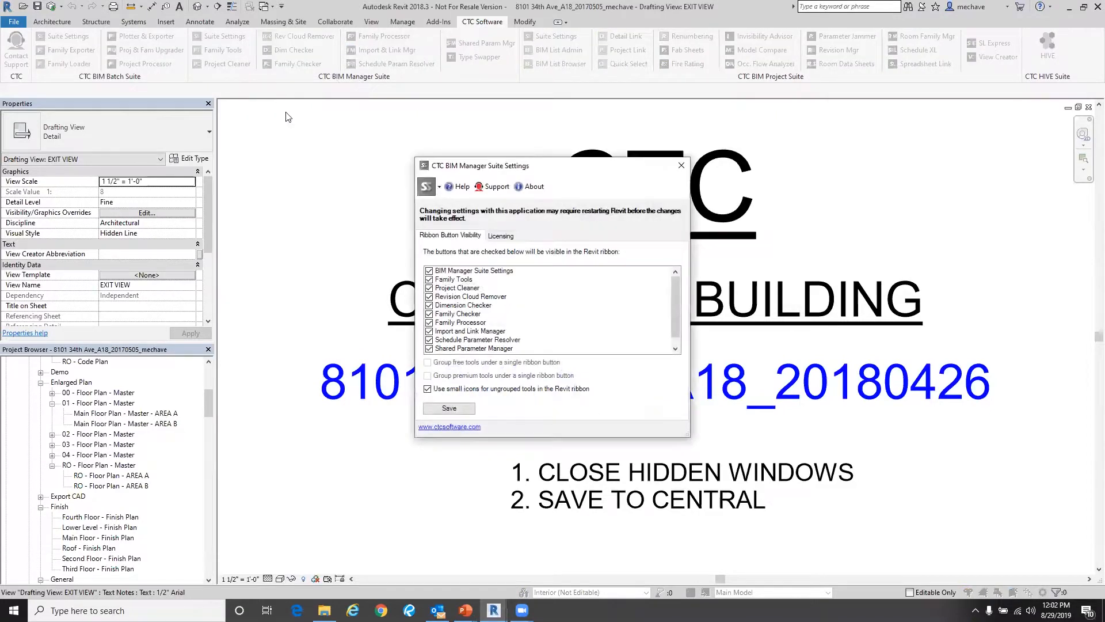
drag(457, 160, 413, 123)
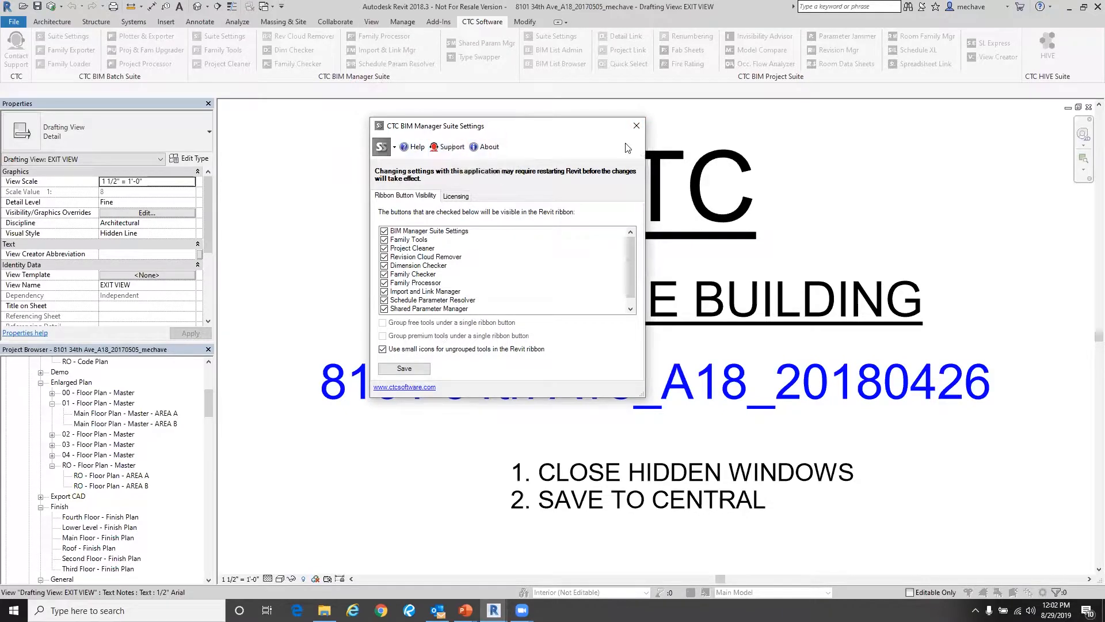
click(636, 125)
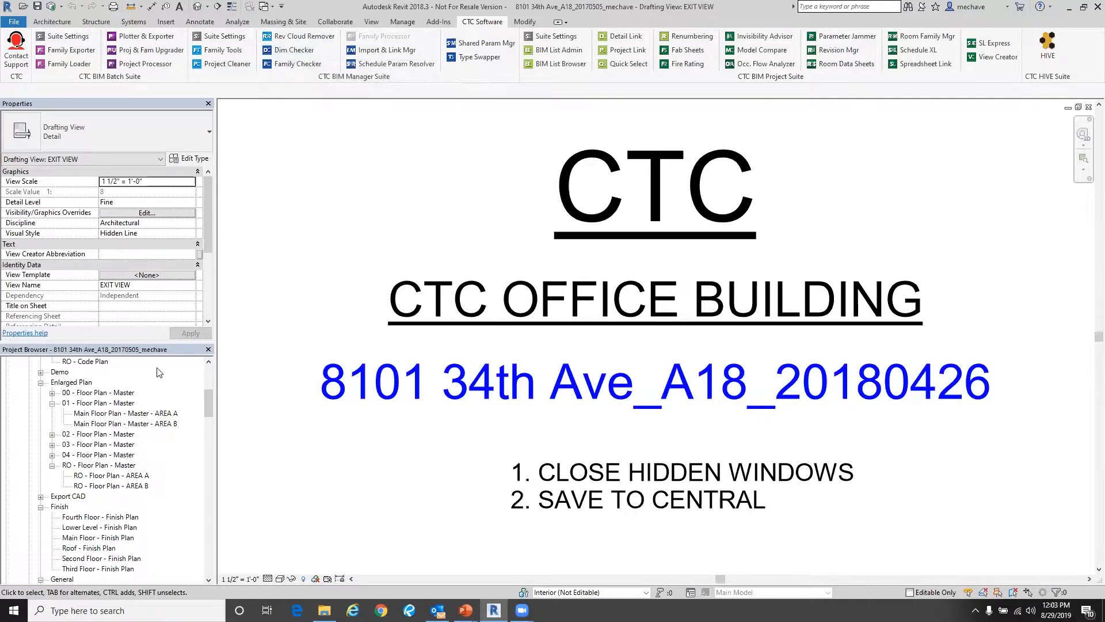
- Open the 03 - Floor Plan view from the General group of the project browser
scroll(159, 372, down, 2)
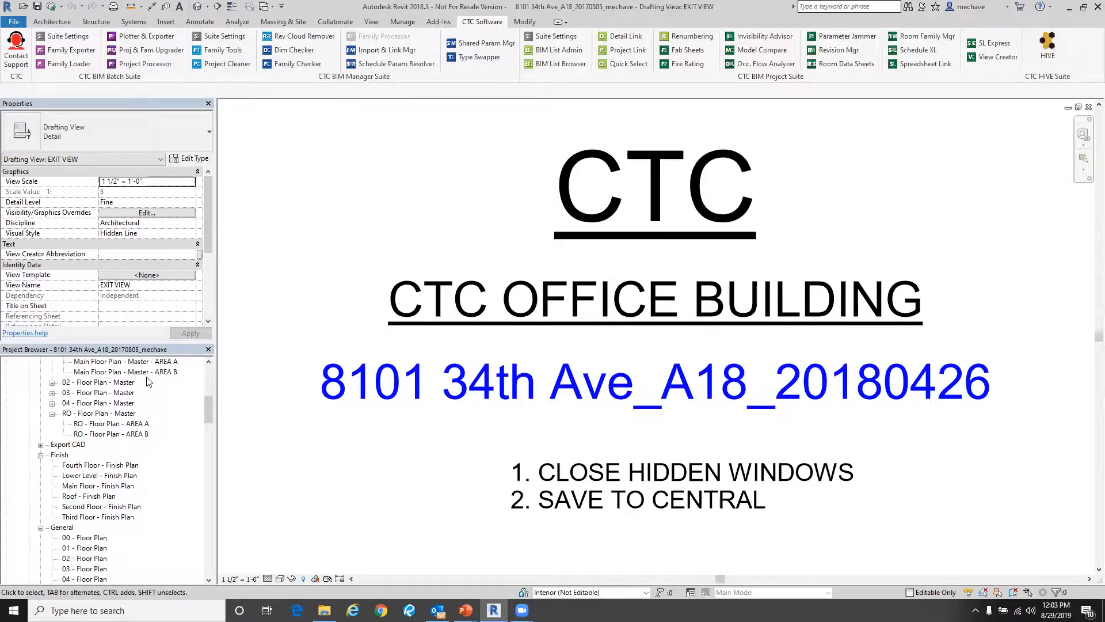
scroll(148, 382, down, 6)
scroll(149, 407, up, 8)
scroll(151, 426, down, 8)
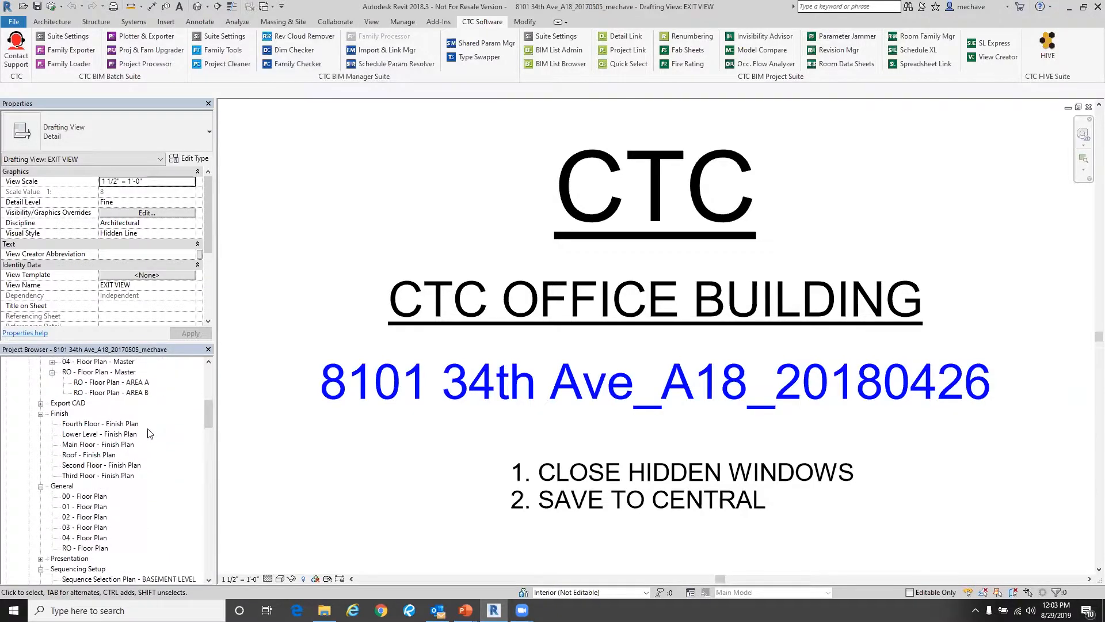
double_click(87, 528)
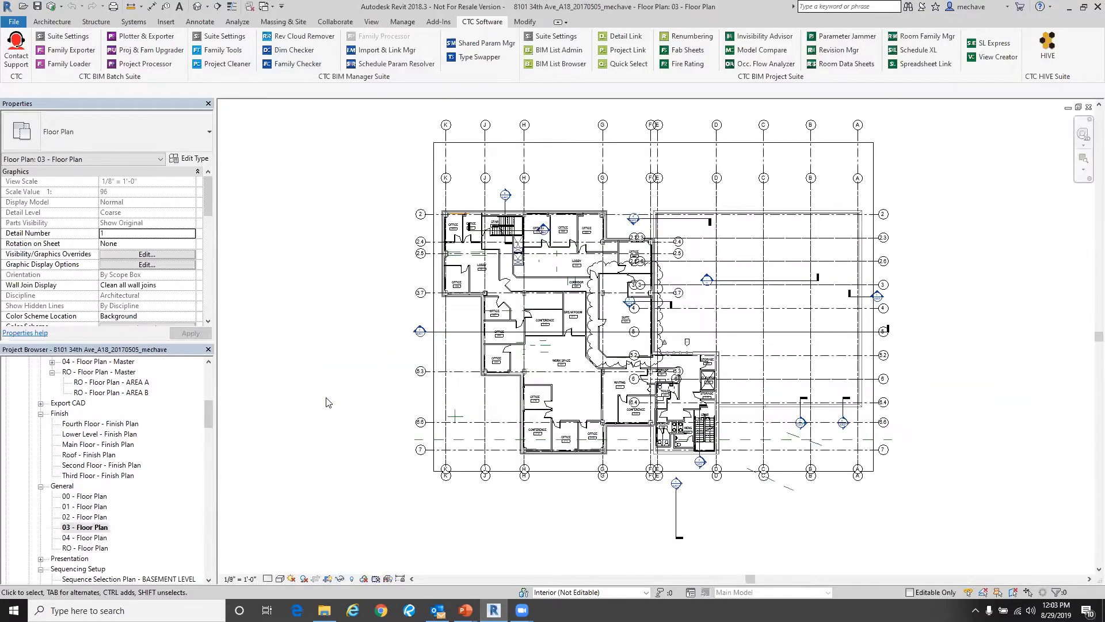
- Place an aligned dimension string across the corridor walls of offices 300 and 301
scroll(453, 231, up, 10)
middle_drag(439, 265, 392, 344)
scroll(392, 340, up, 2)
scroll(390, 308, down, 1)
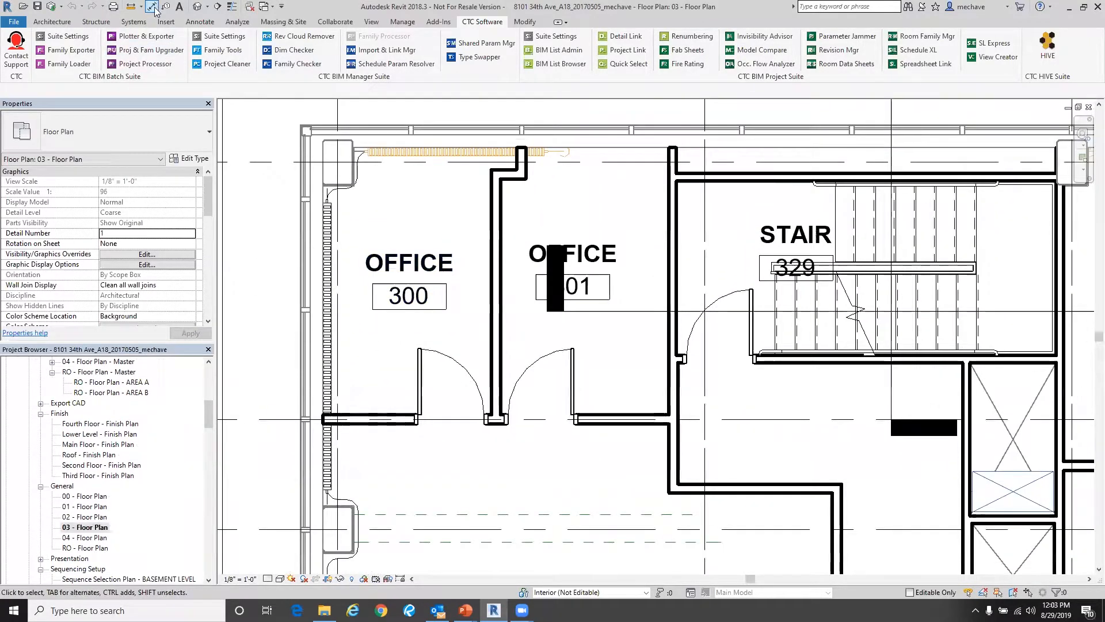
click(151, 6)
click(327, 276)
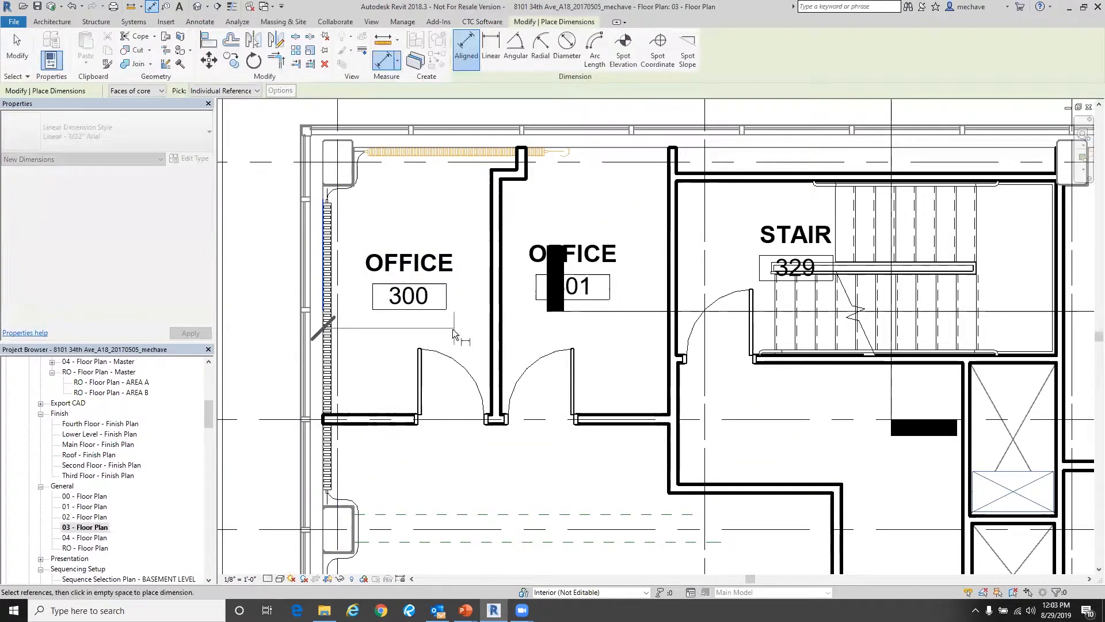
click(492, 306)
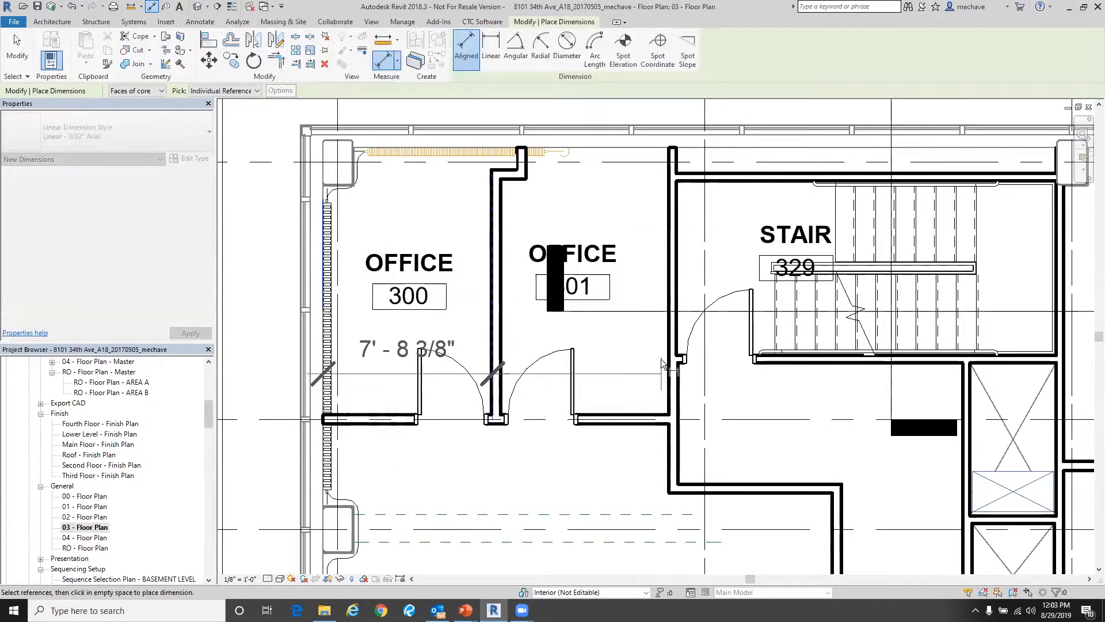
click(667, 344)
middle_drag(609, 453, 592, 341)
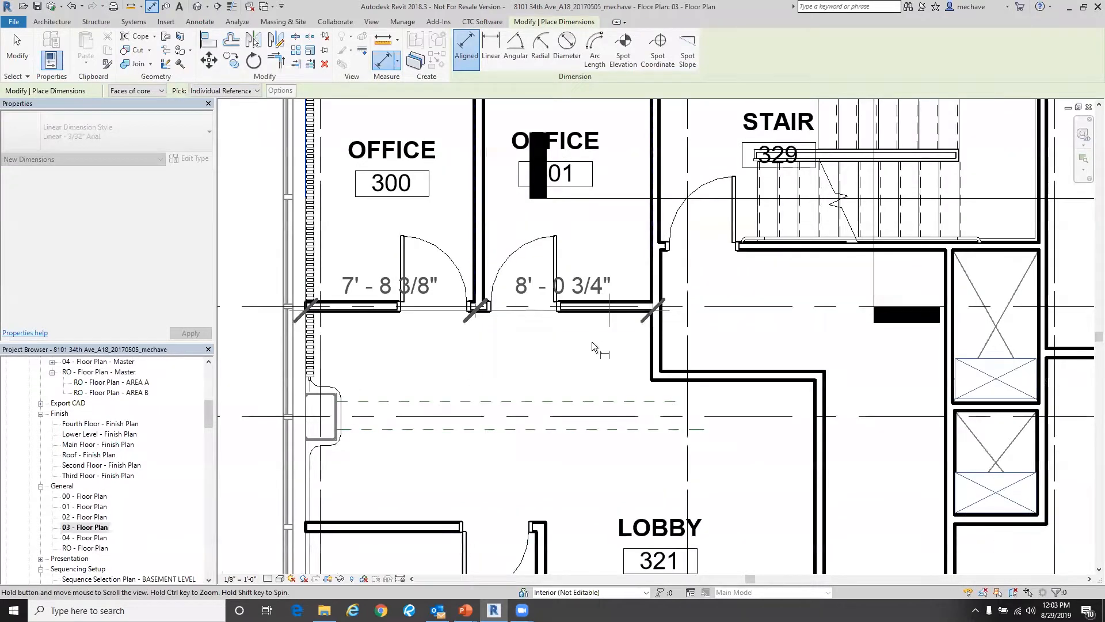
click(591, 341)
key(Escape)
key(Escape)
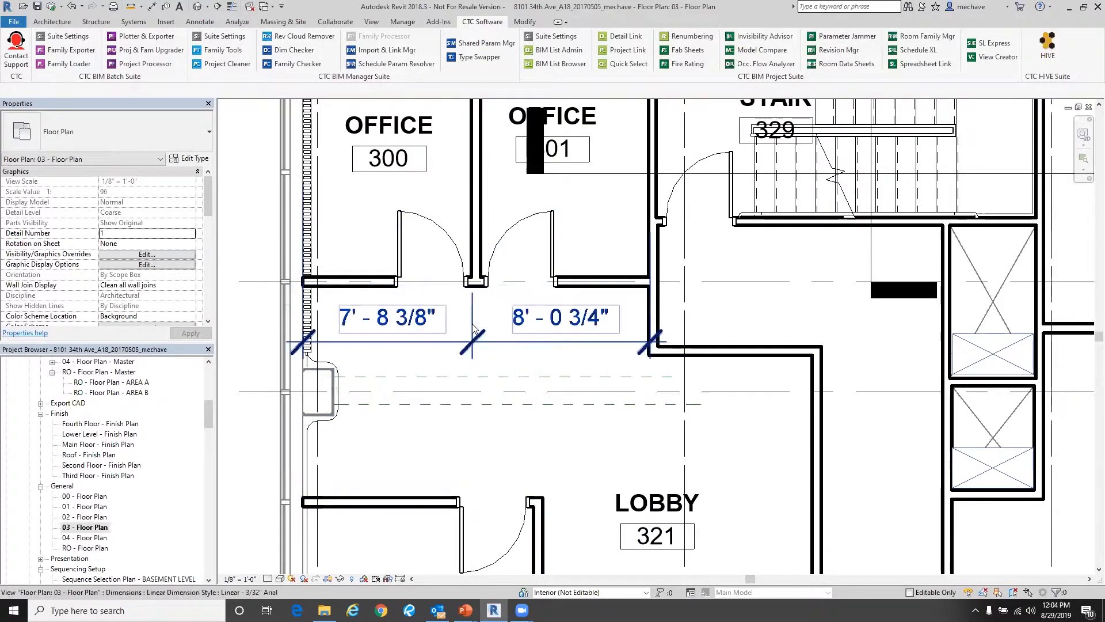
- Try to replace the left dimension segment's text with 7'-8"
click(419, 325)
click(419, 326)
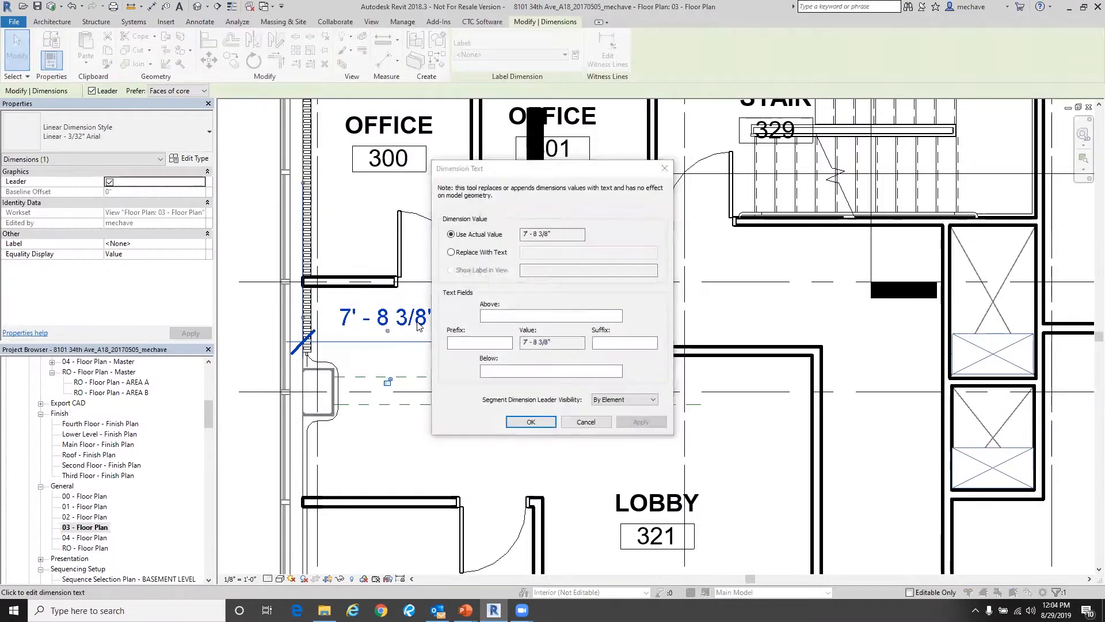
click(482, 253)
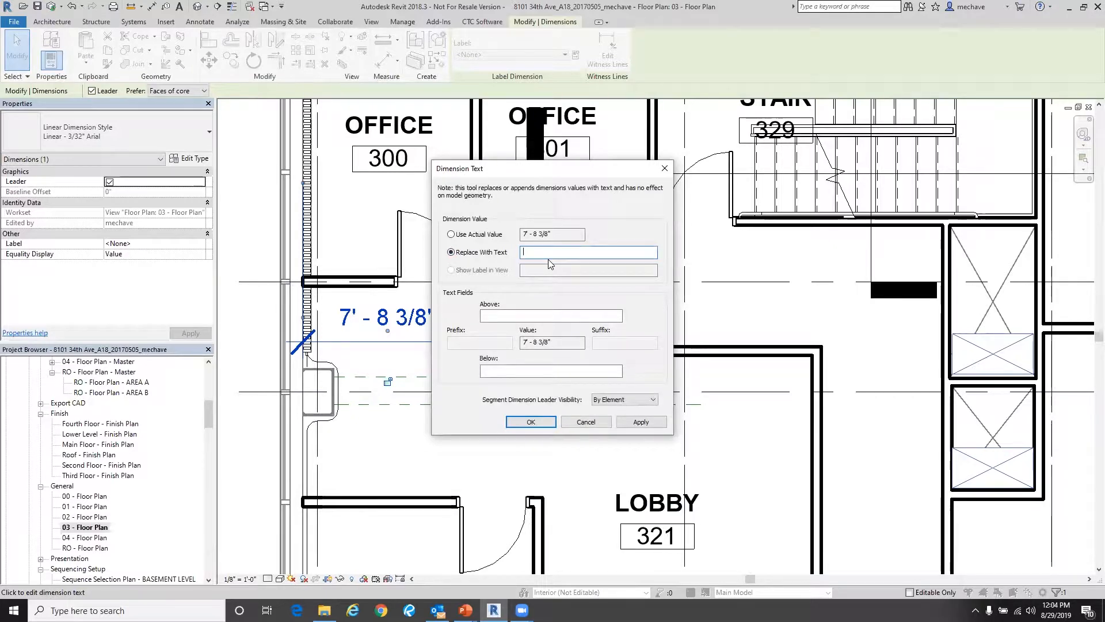
text('-8')
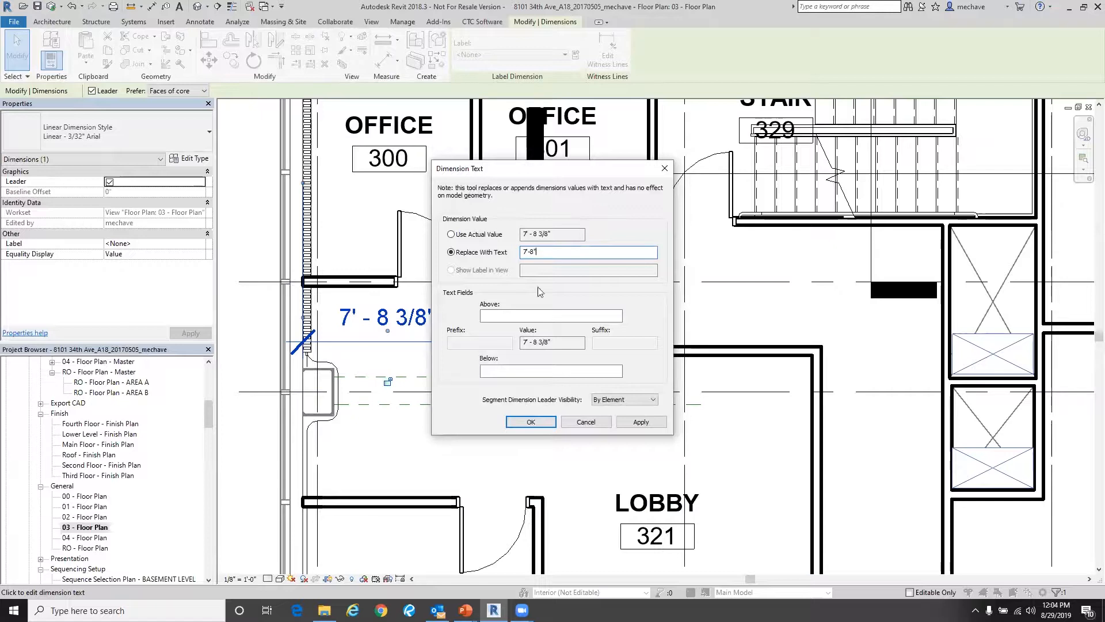
click(530, 420)
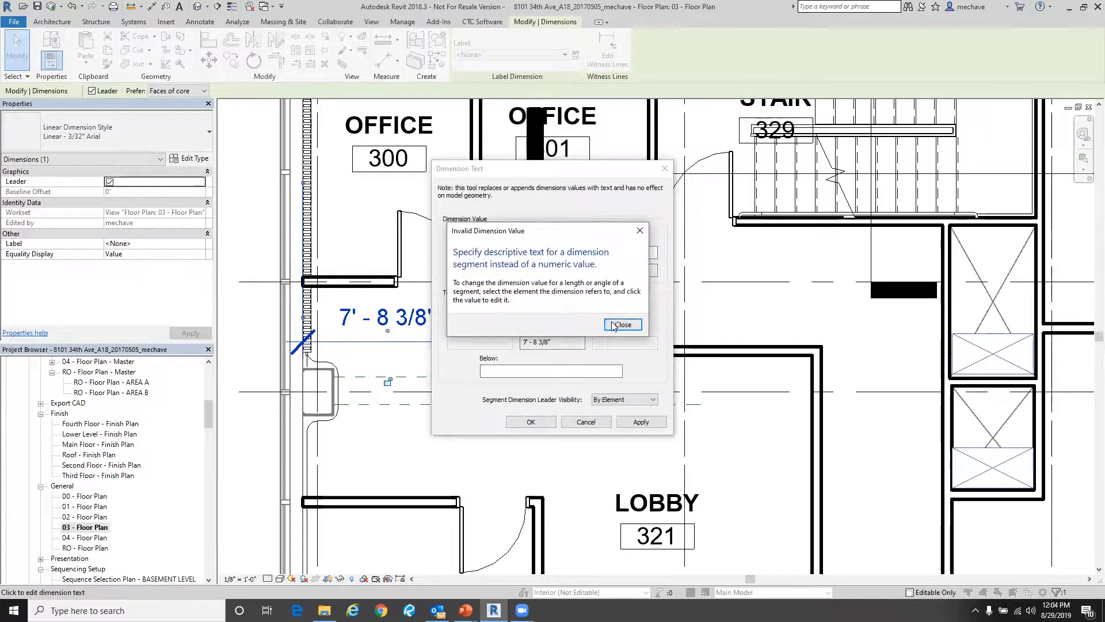
click(621, 325)
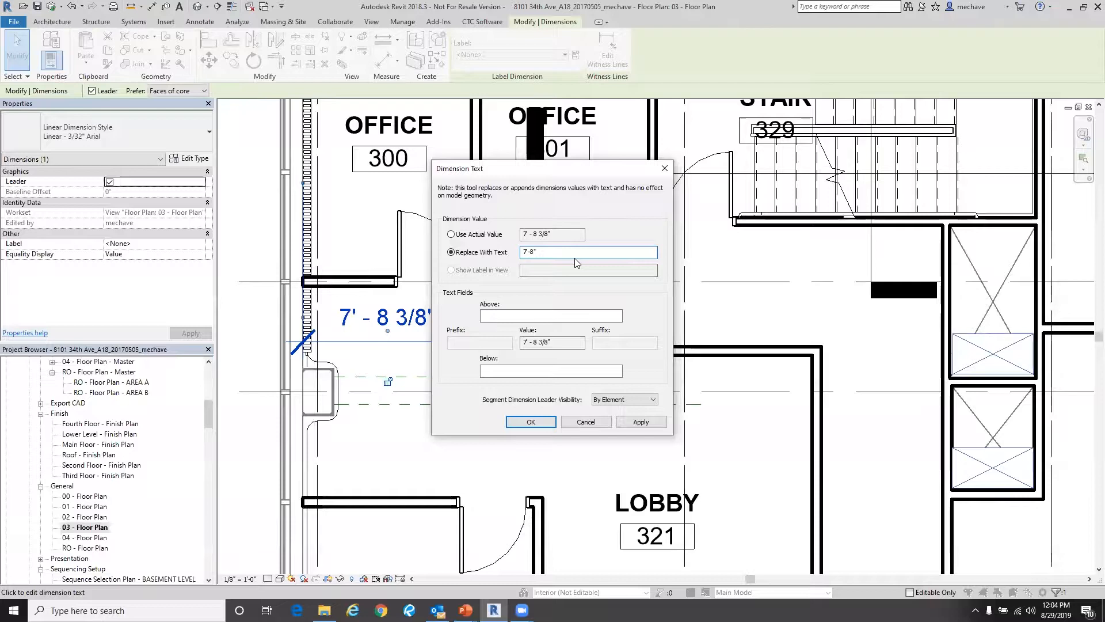
- Replace the left dimension segment's text with a single period
key(BackSpace)
key(BackSpace)
text(.)
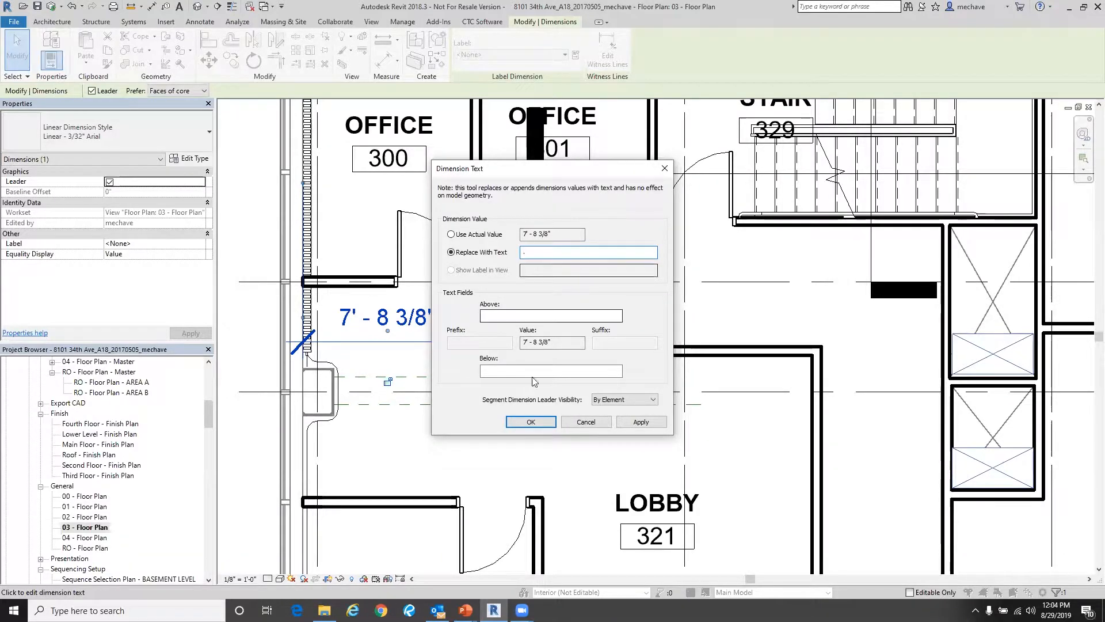
click(531, 421)
key(Escape)
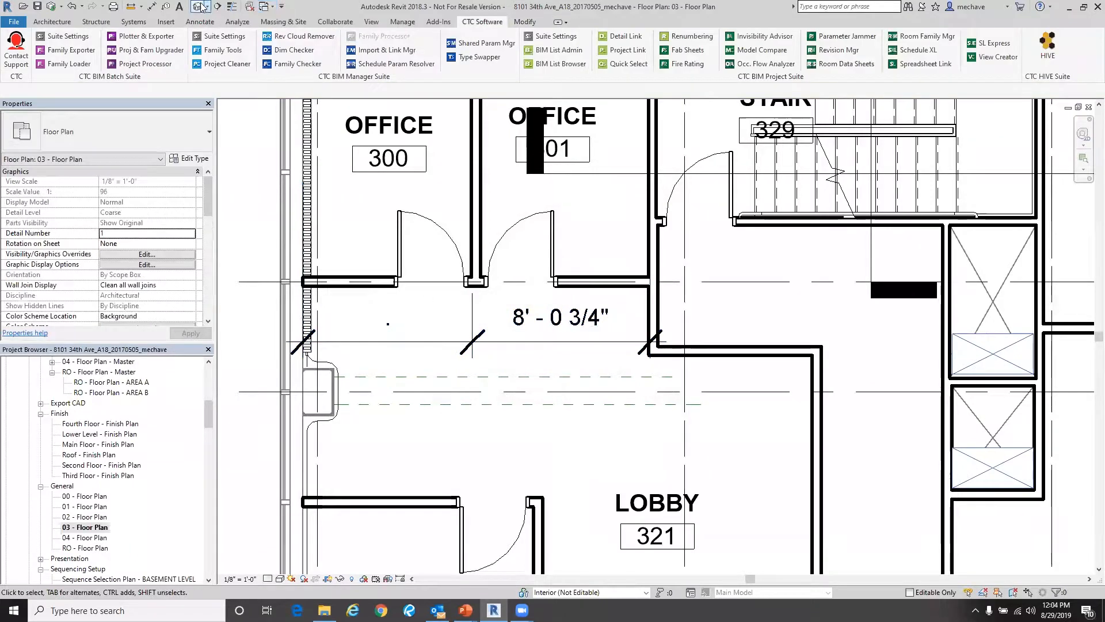
- Place a text note reading 7'-8" over the blanked dimension segment
click(180, 7)
drag(369, 299, 449, 355)
text(7)
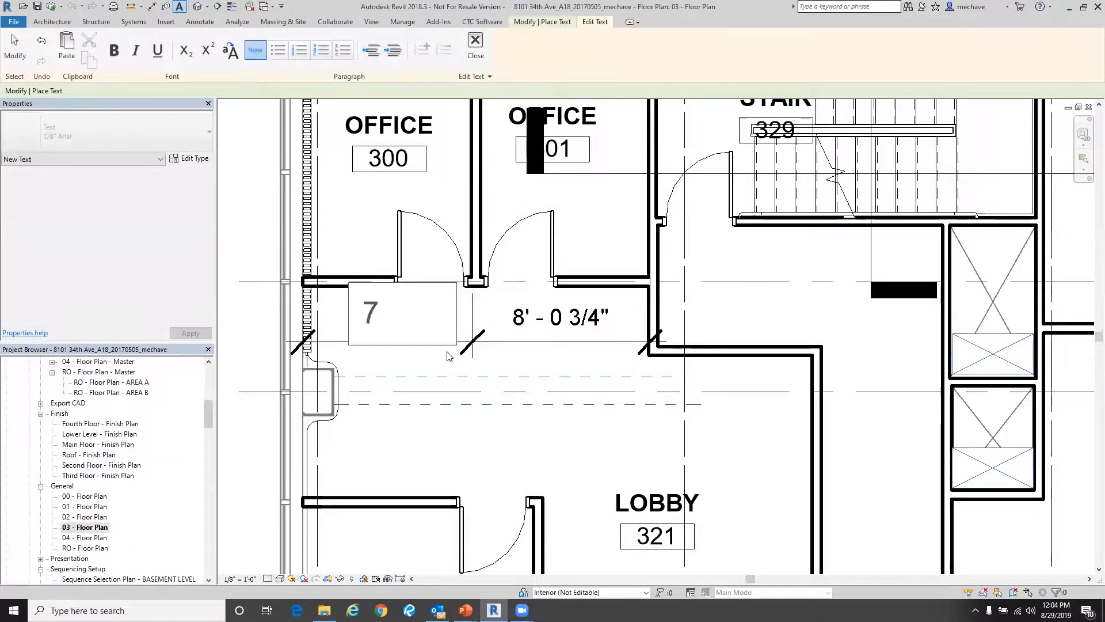
text(")
key(BackSpace)
text('-8")
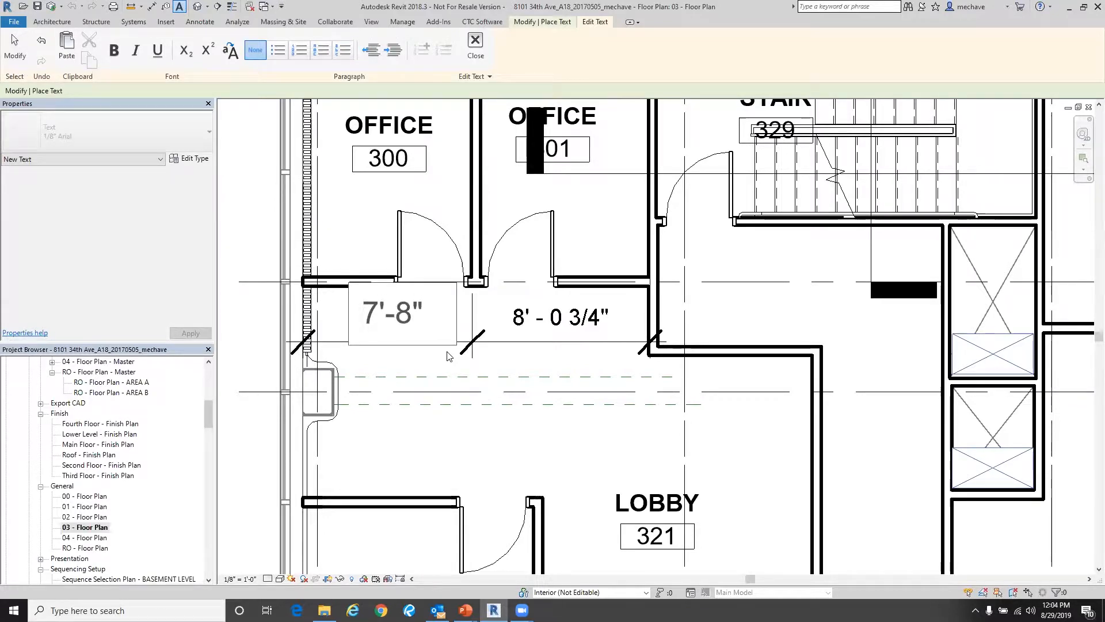
click(449, 362)
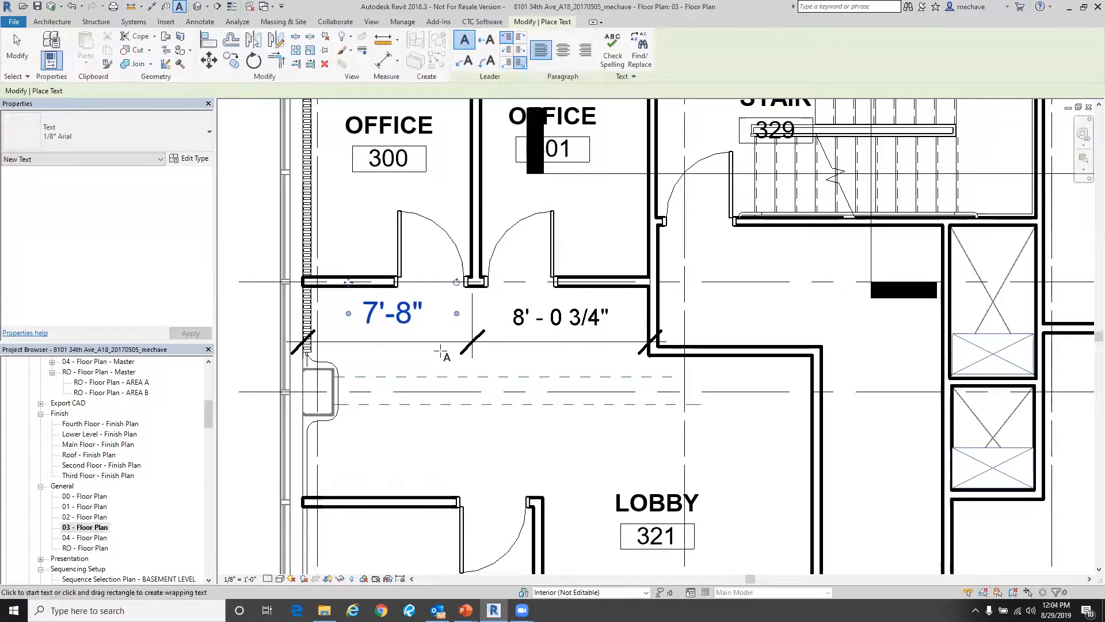
key(Escape)
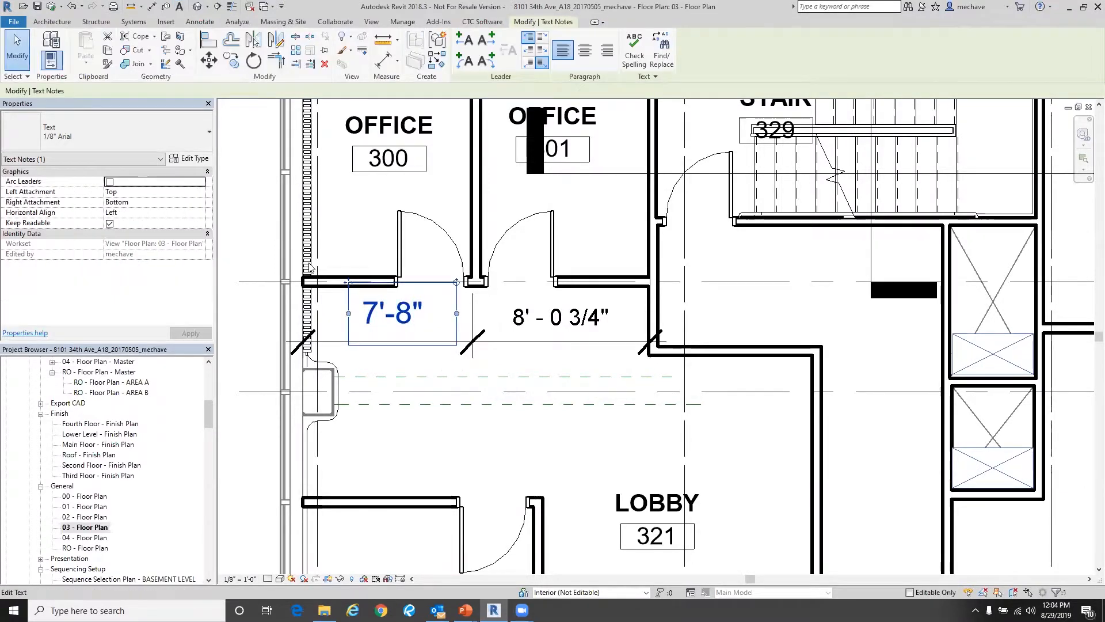
- Change the text note's type to 3/32" Arial
click(79, 136)
click(35, 214)
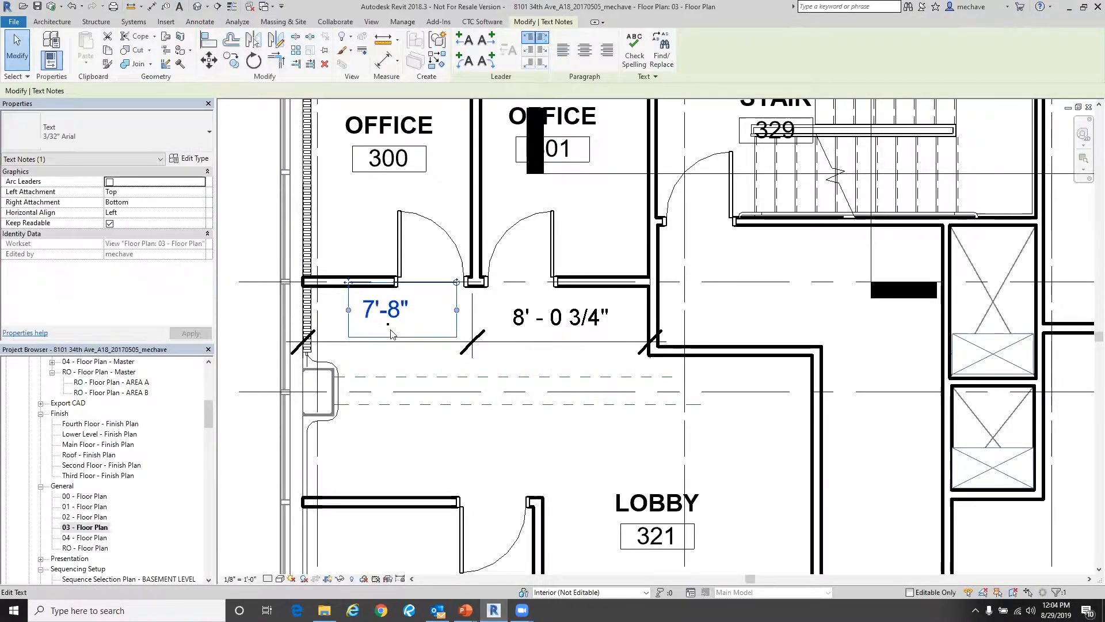
- Resize the text note's box to fit tightly around the 7'-8" text
double_click(382, 311)
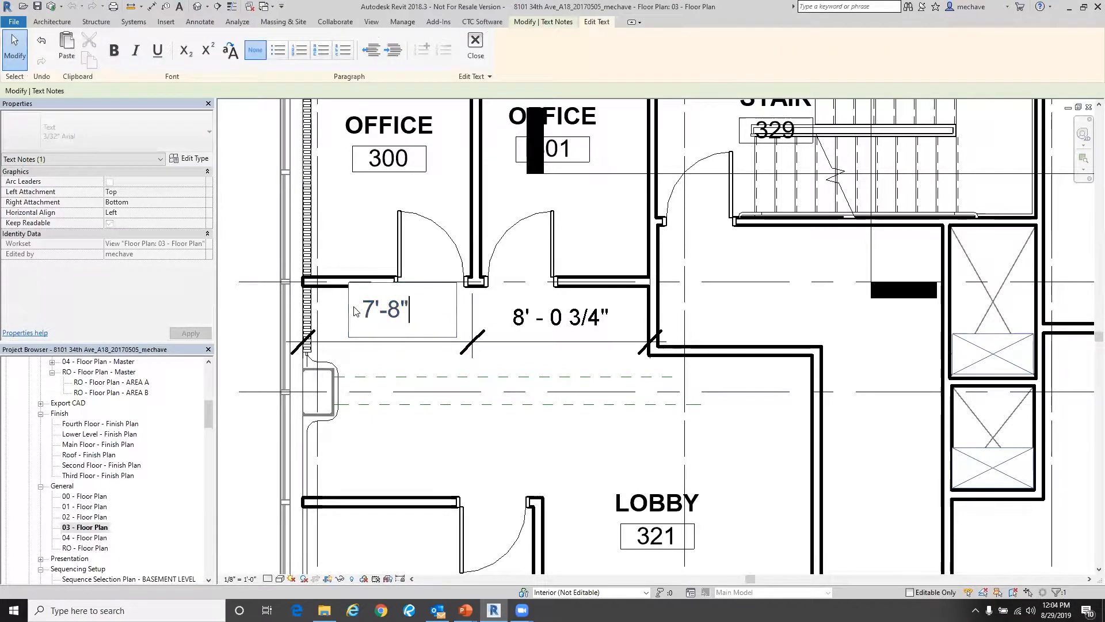
click(343, 315)
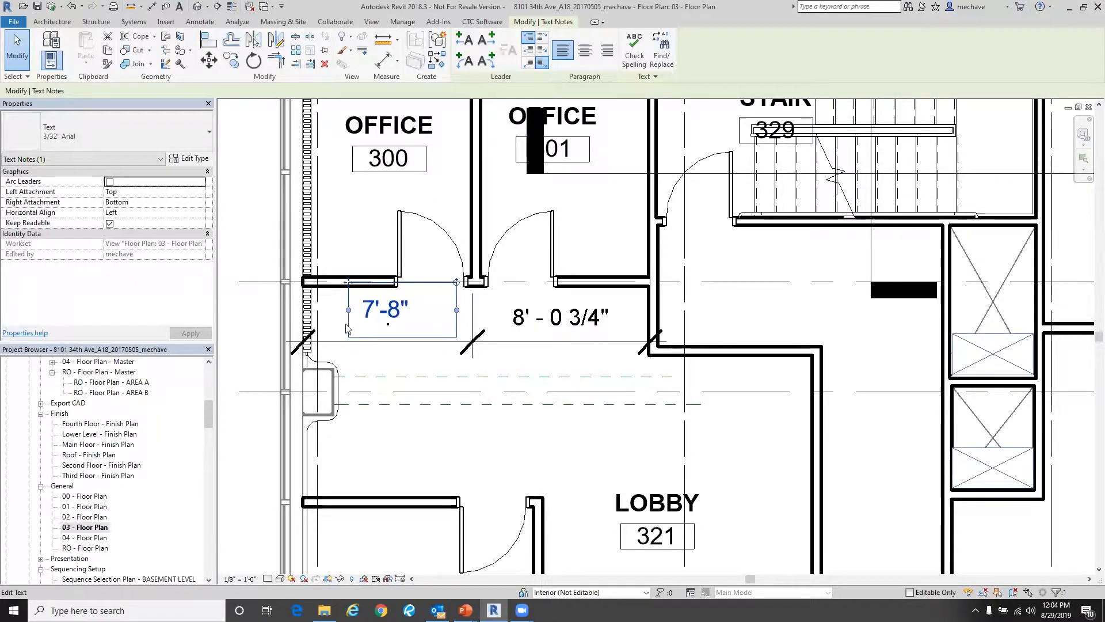
drag(352, 288, 364, 296)
drag(466, 317, 435, 317)
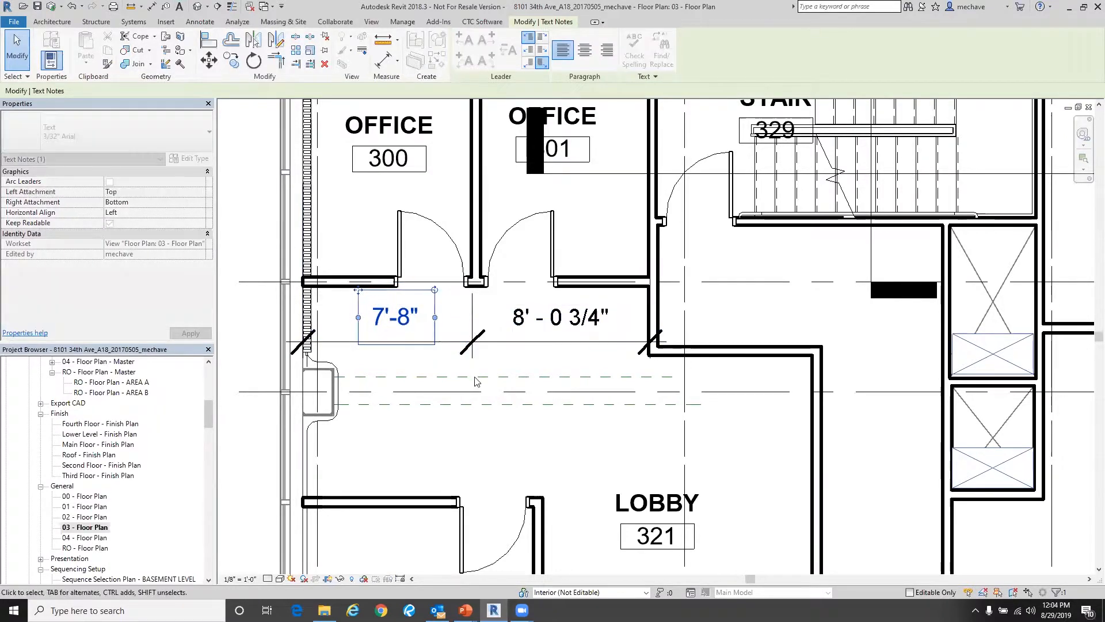
click(499, 437)
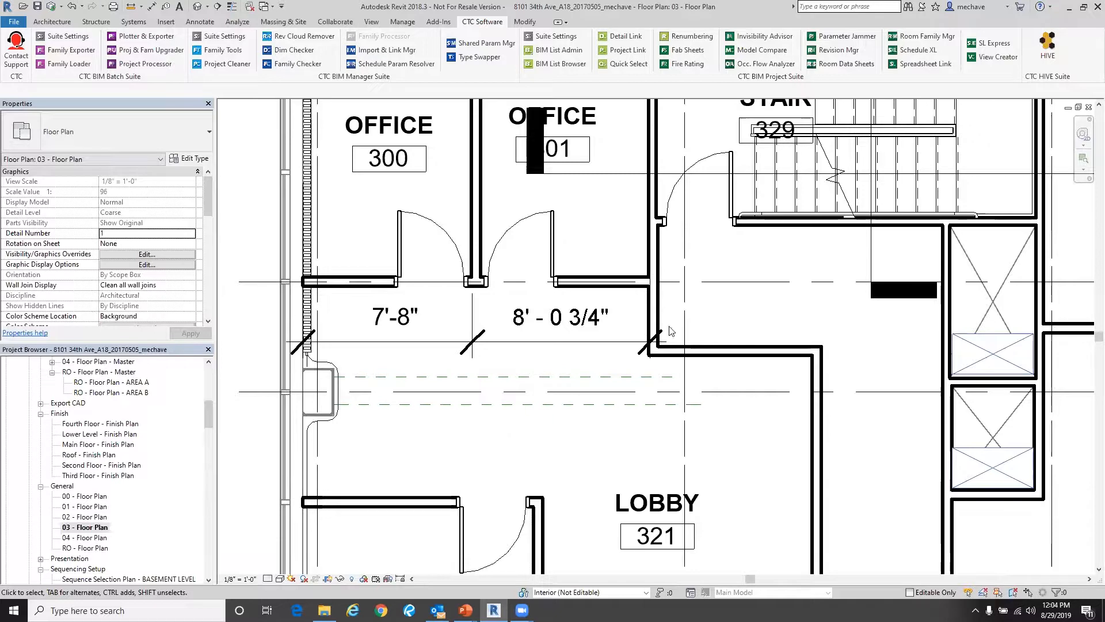
- Select the 7'-8" text note and open the Dim Checker tool, moving its window aside
middle_drag(493, 303, 498, 375)
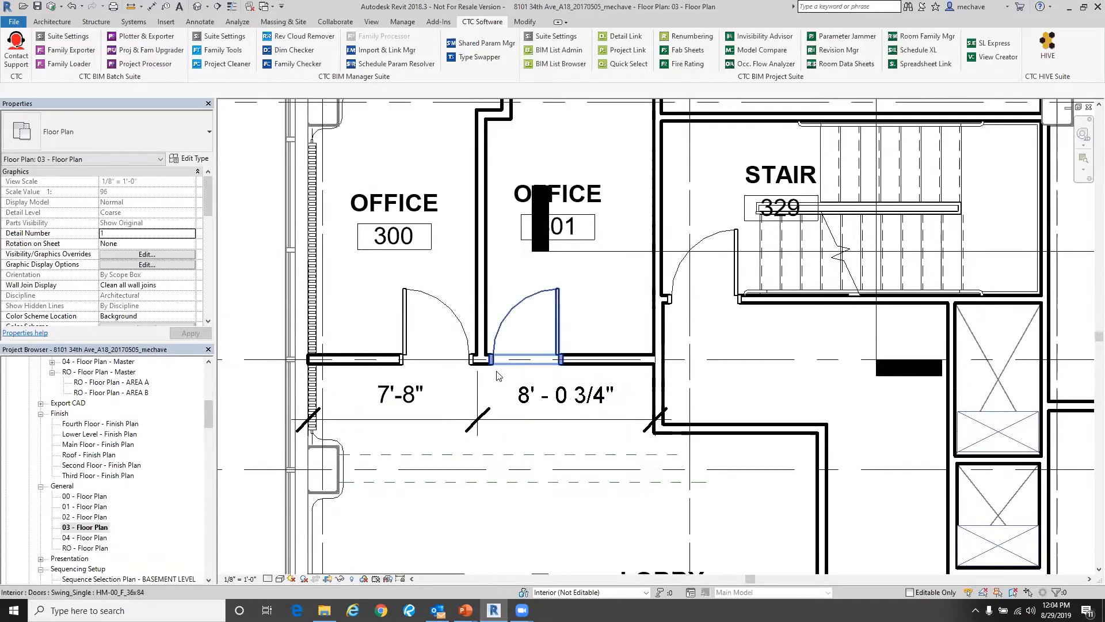
click(433, 397)
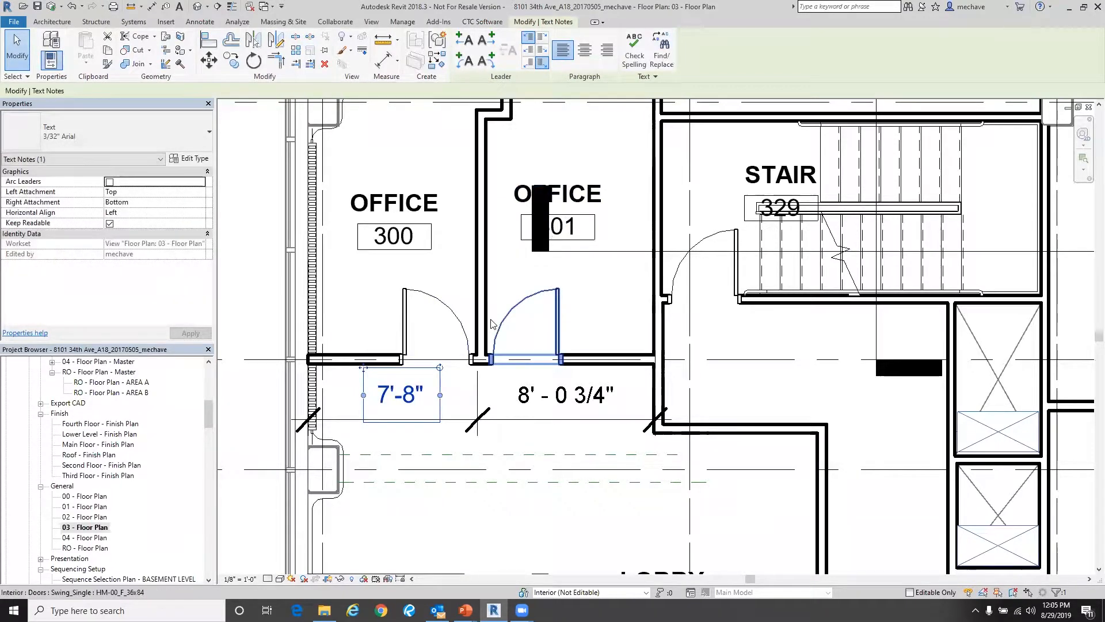
click(468, 25)
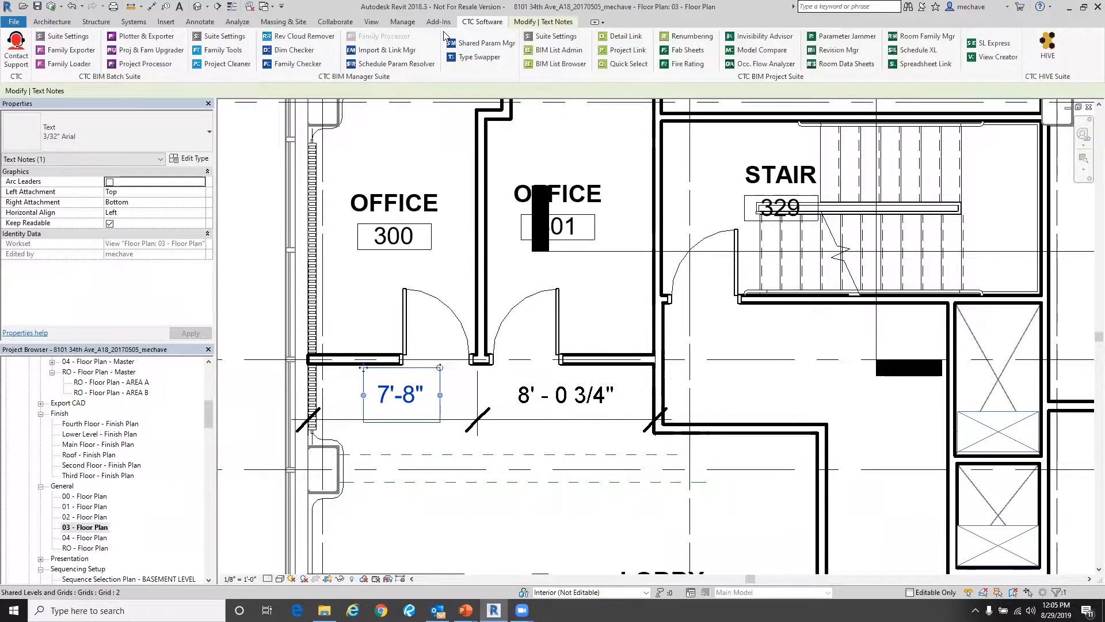
click(295, 50)
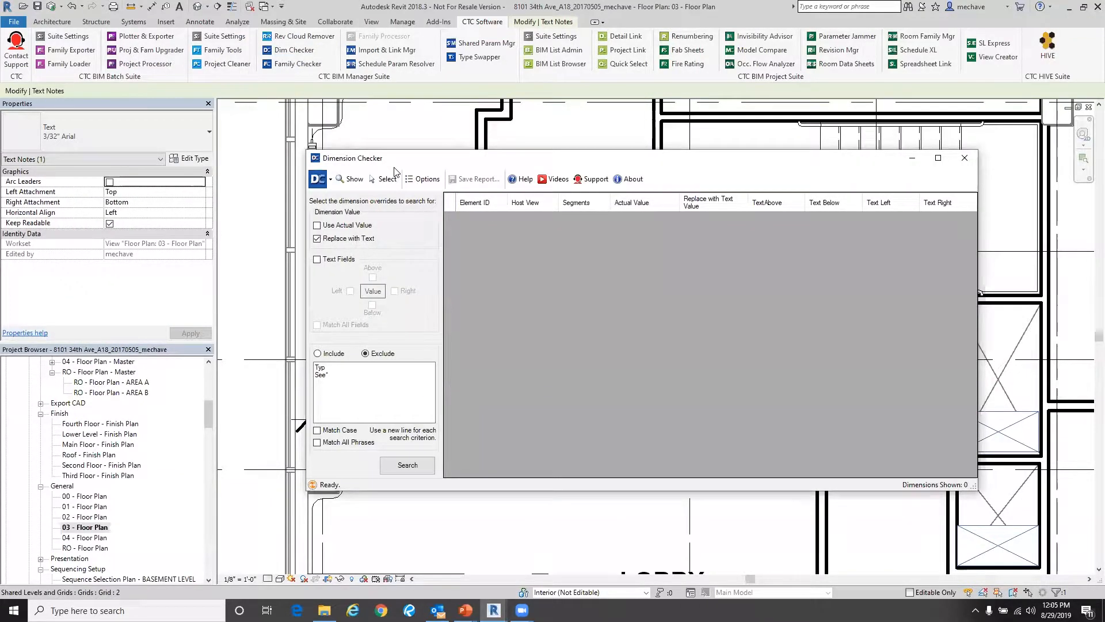
drag(395, 162, 417, 149)
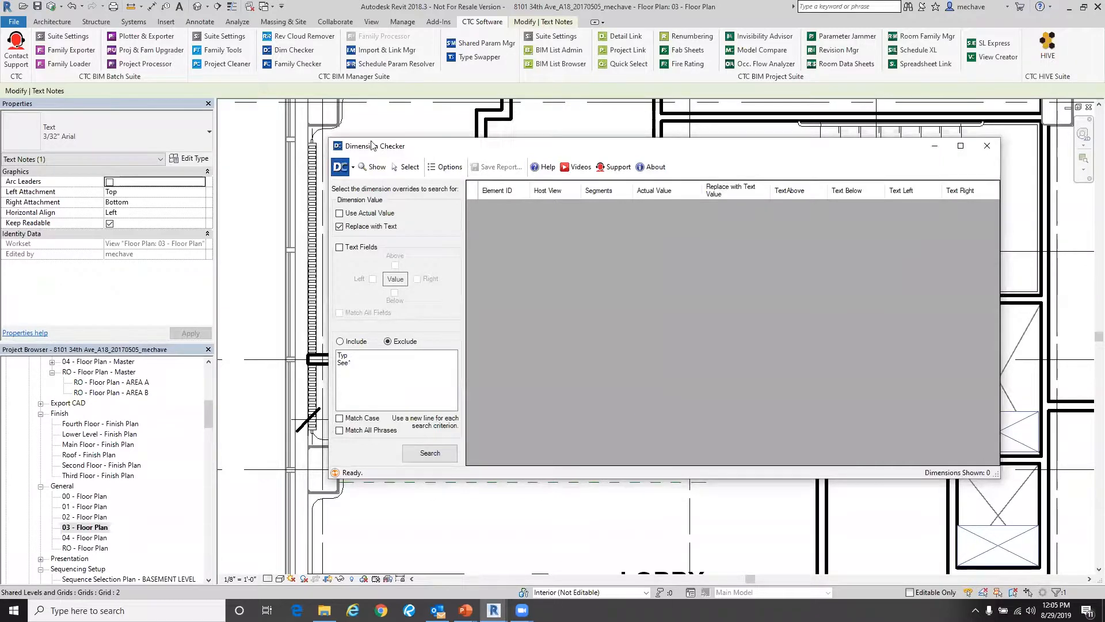
drag(371, 145, 318, 138)
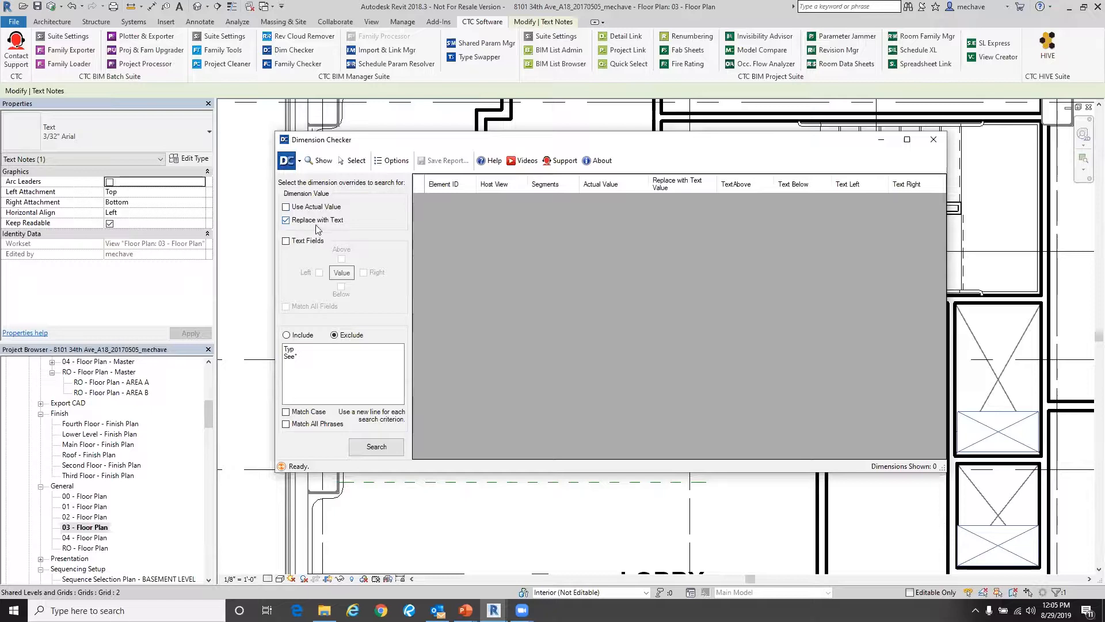
- Run a Dim Checker search for dimensions whose values are replaced with text, leaving Text Fields unchecked
click(286, 242)
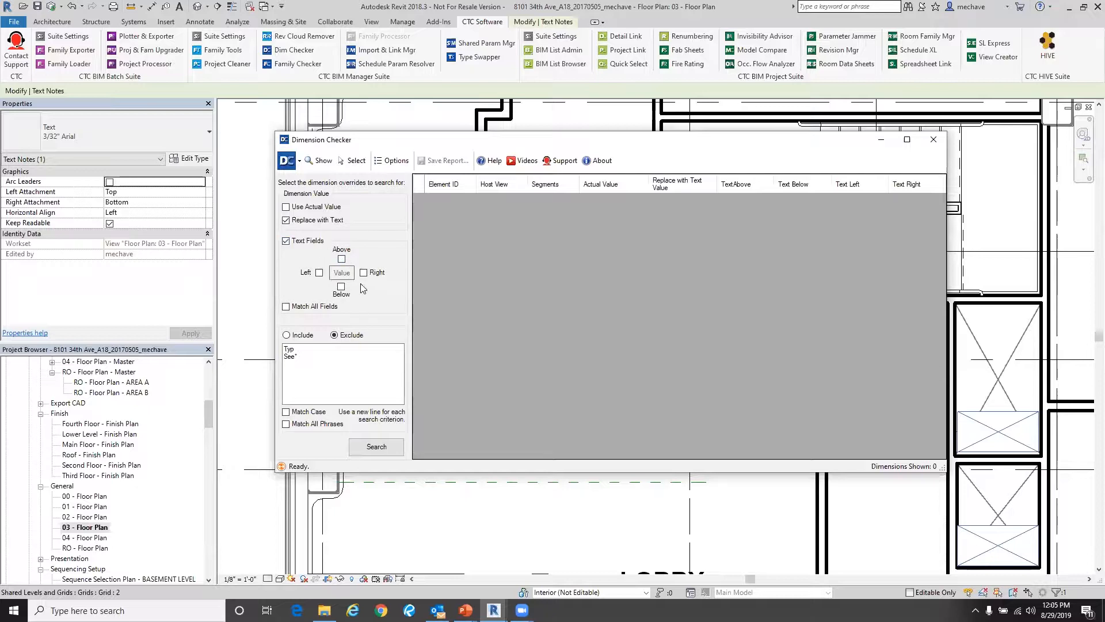
click(301, 242)
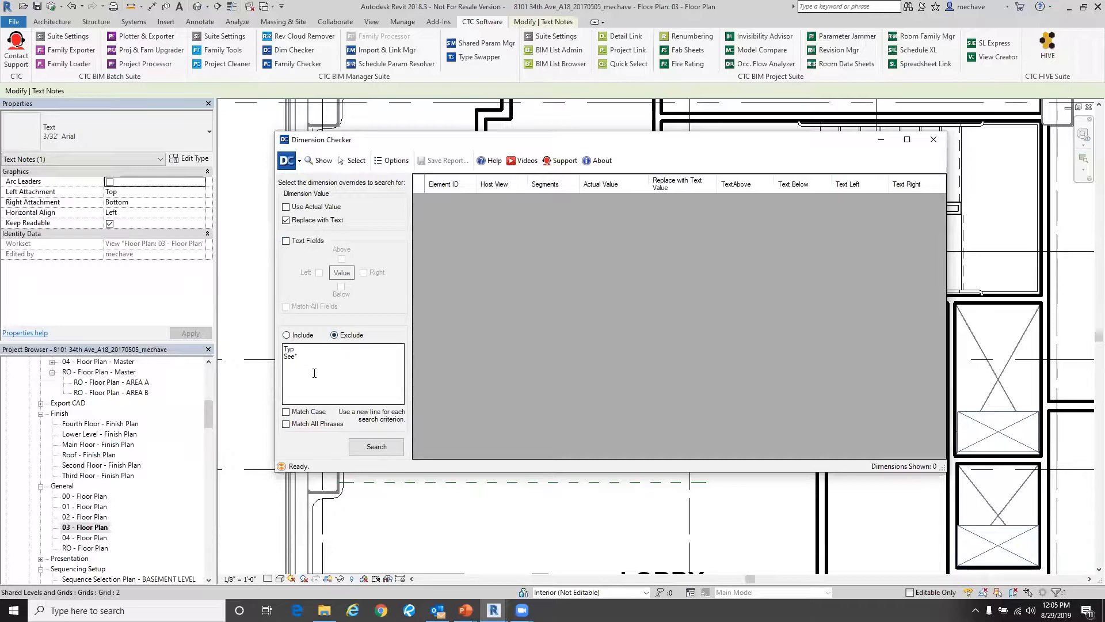
click(358, 451)
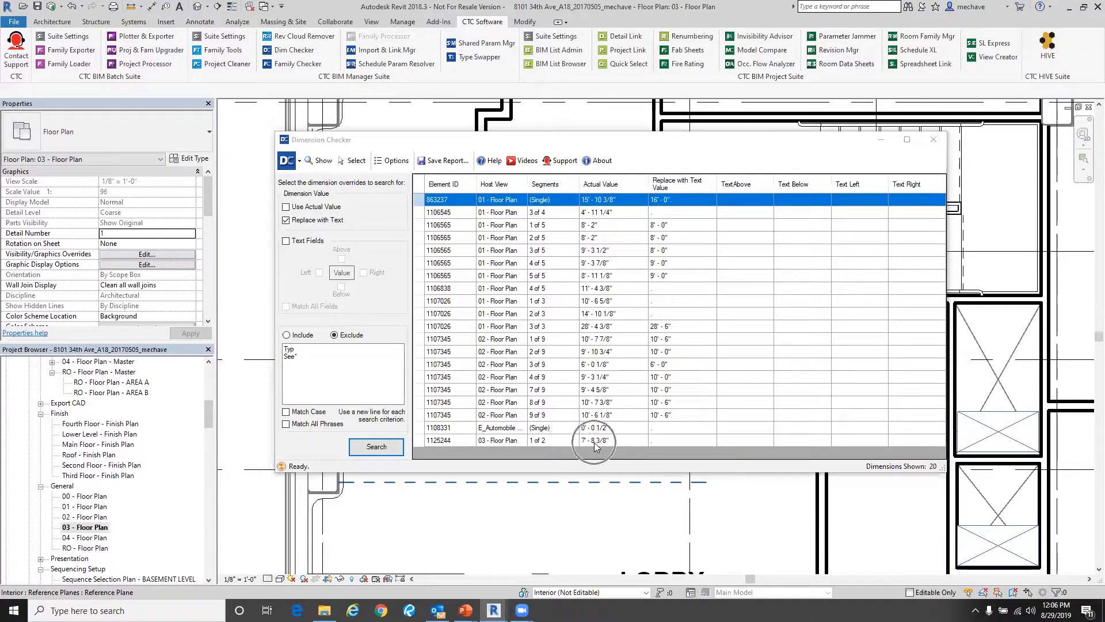
- Select result rows to locate the overridden dimensions in the 01 - Floor Plan view
click(669, 293)
click(632, 289)
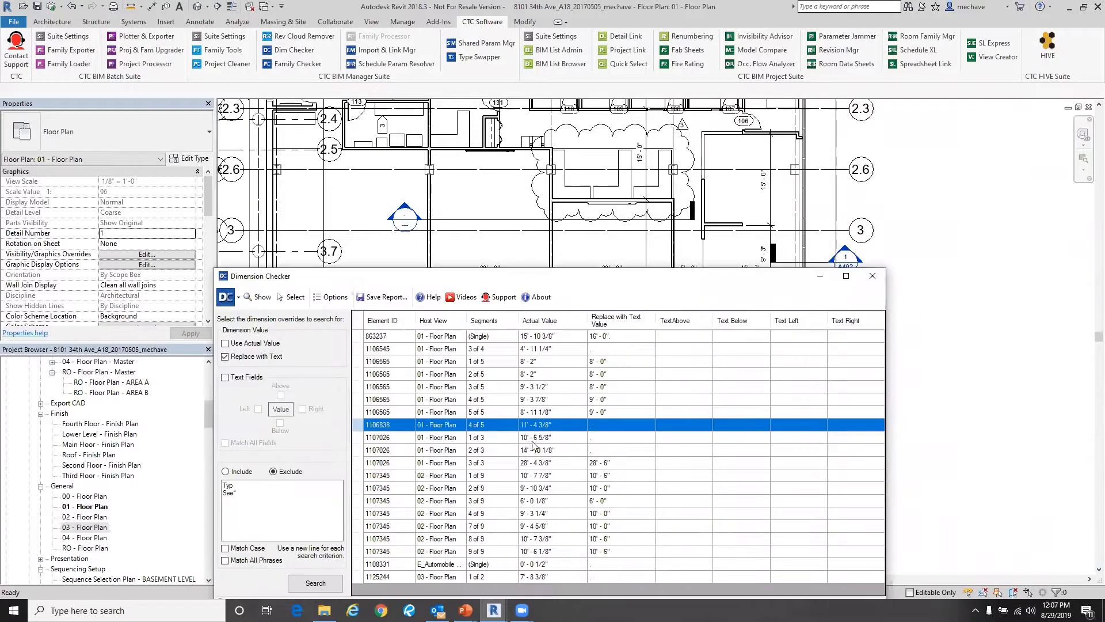
click(532, 464)
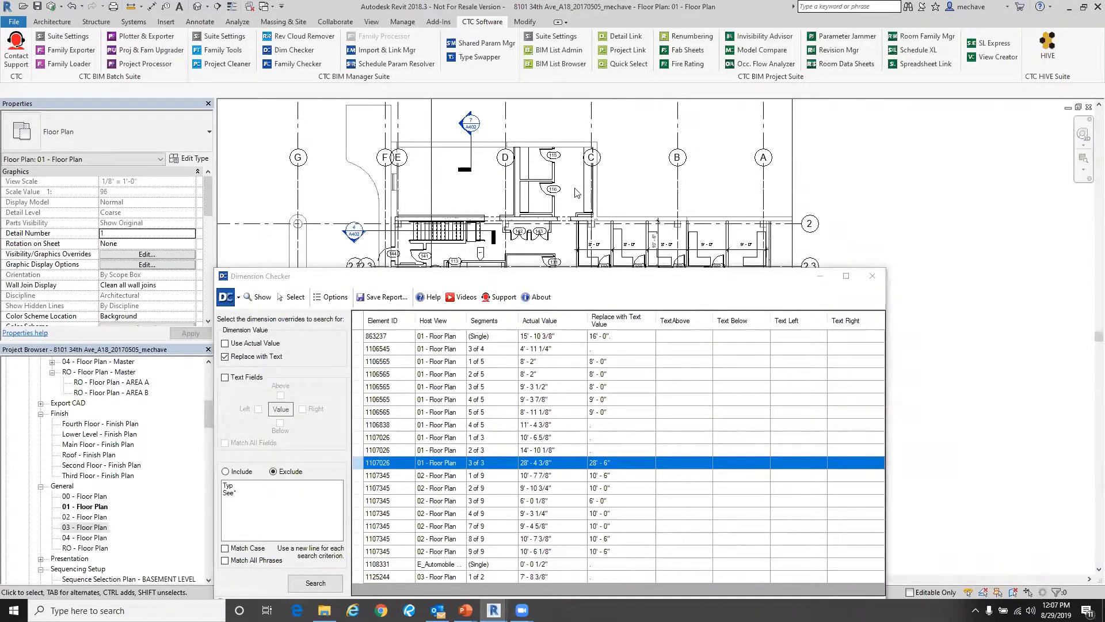
- Select segment 2 of 5 of dimension 1106565 and zoom in on it to inspect its text override
mouse_move(644, 187)
middle_down()
mouse_move(646, 120)
mouse_move(634, 121)
mouse_move(626, 100)
middle_up()
middle_drag(611, 199, 596, 58)
scroll(525, 188, up, 3)
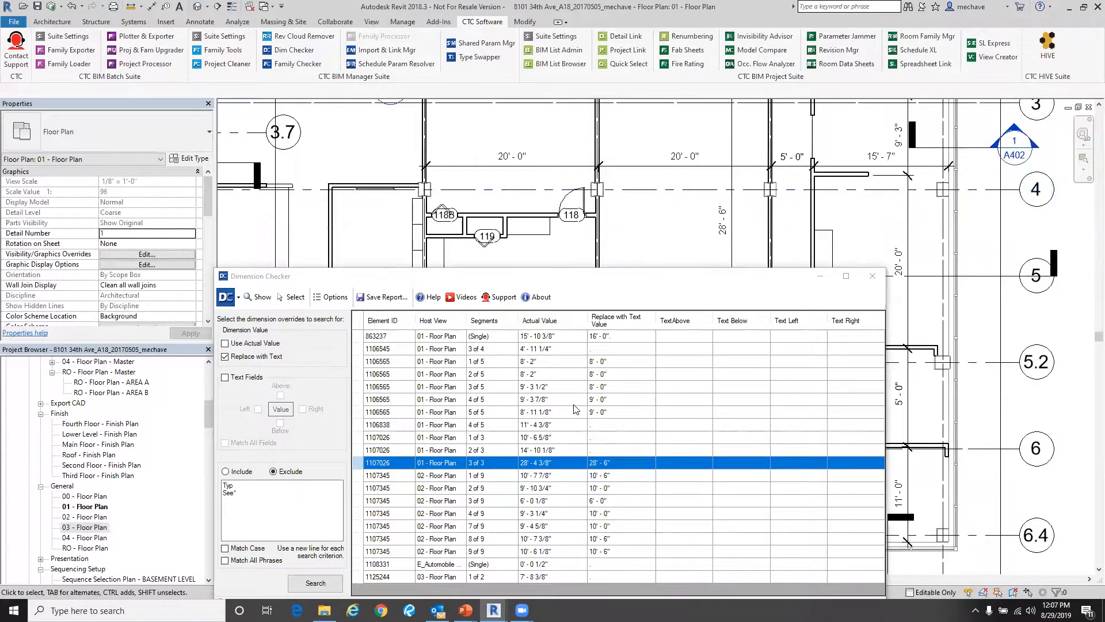
click(490, 374)
scroll(594, 162, up, 5)
middle_drag(671, 198, 586, 201)
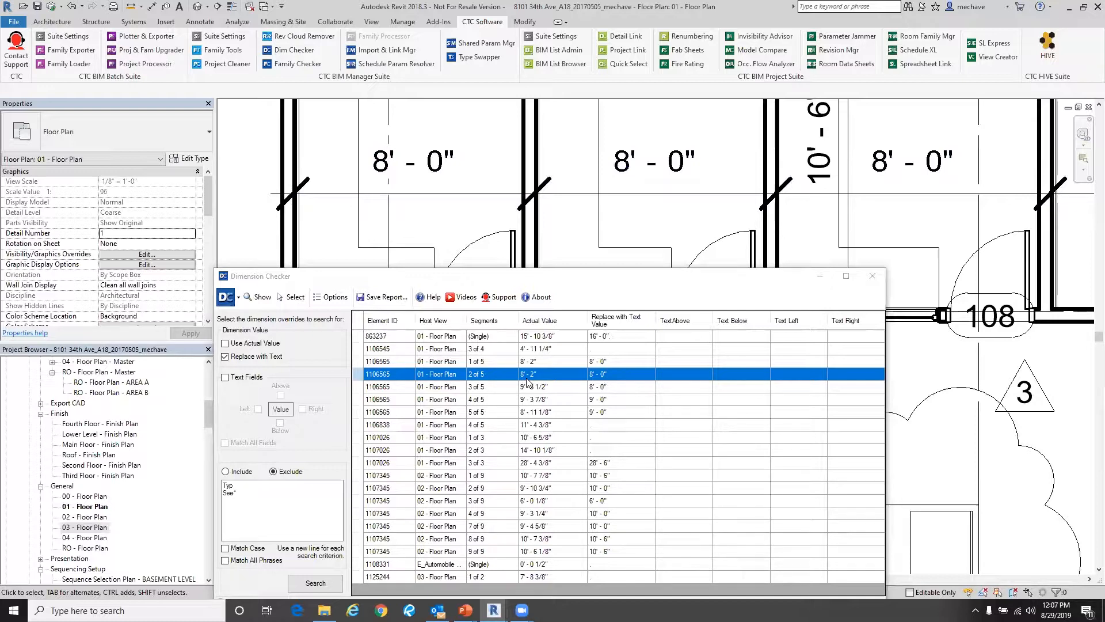
- Reposition the Dim Checker window and close it
click(499, 275)
drag(499, 274, 523, 175)
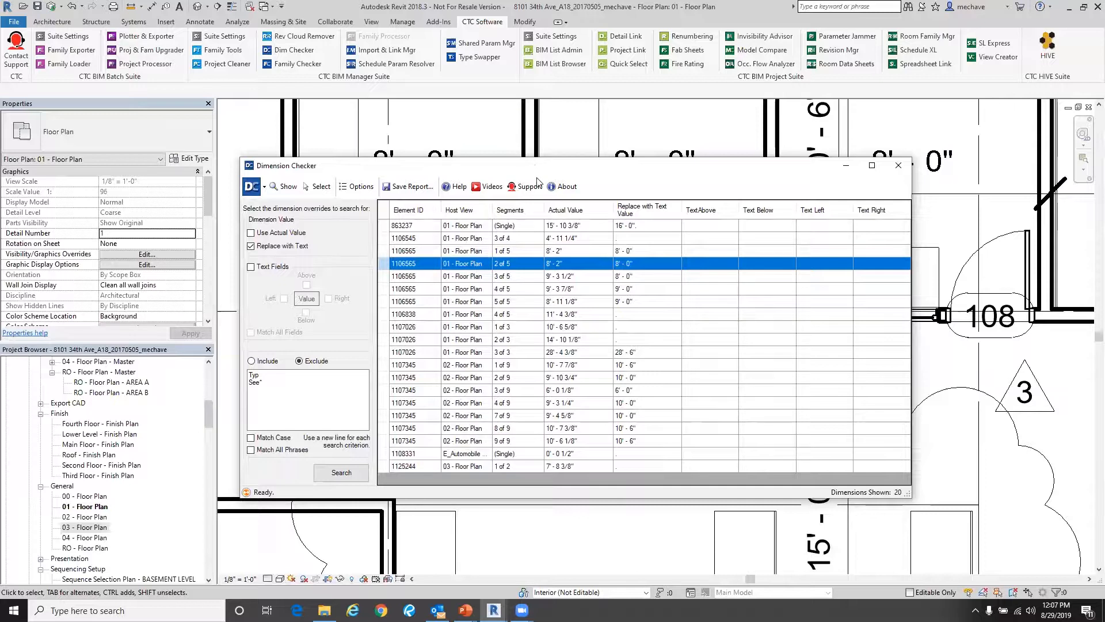
drag(509, 165, 525, 255)
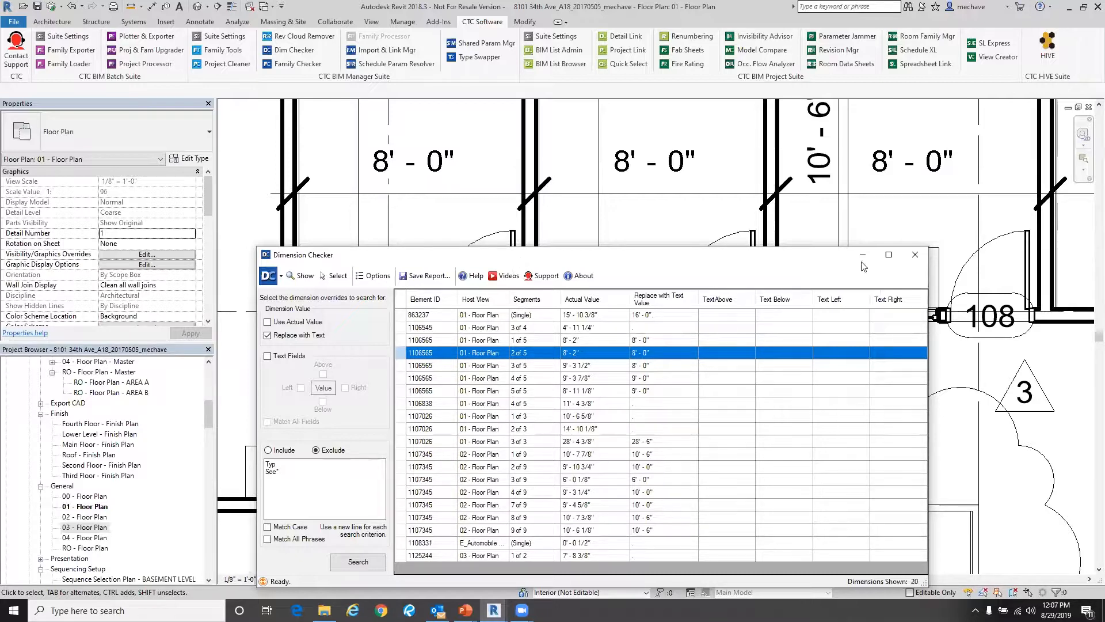
click(914, 254)
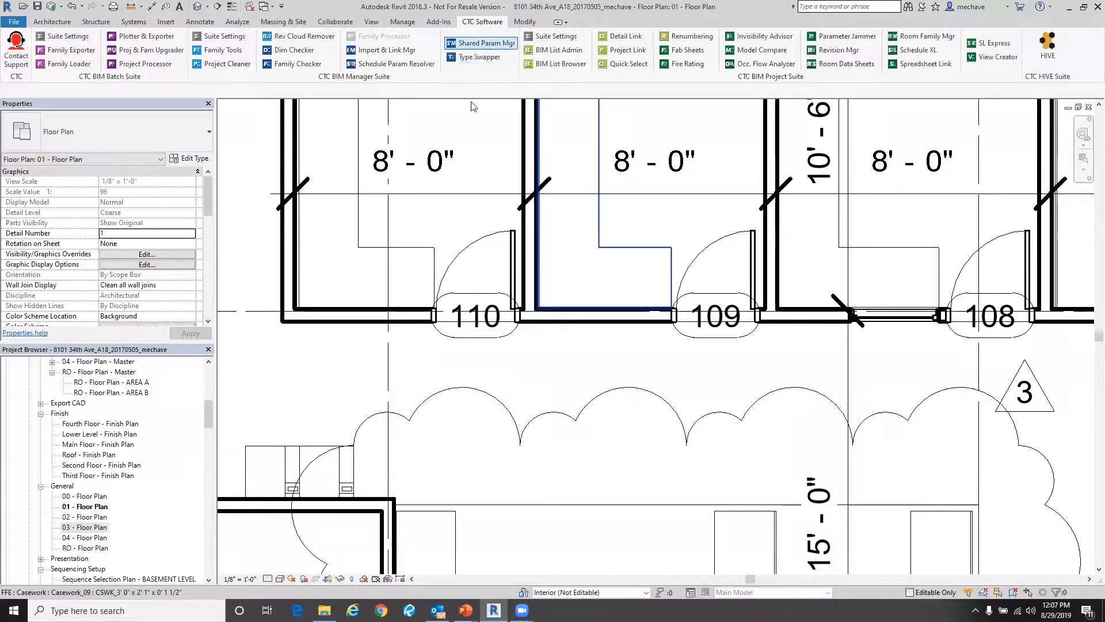
- Open the Type Swapper tool and move its window into place
click(485, 58)
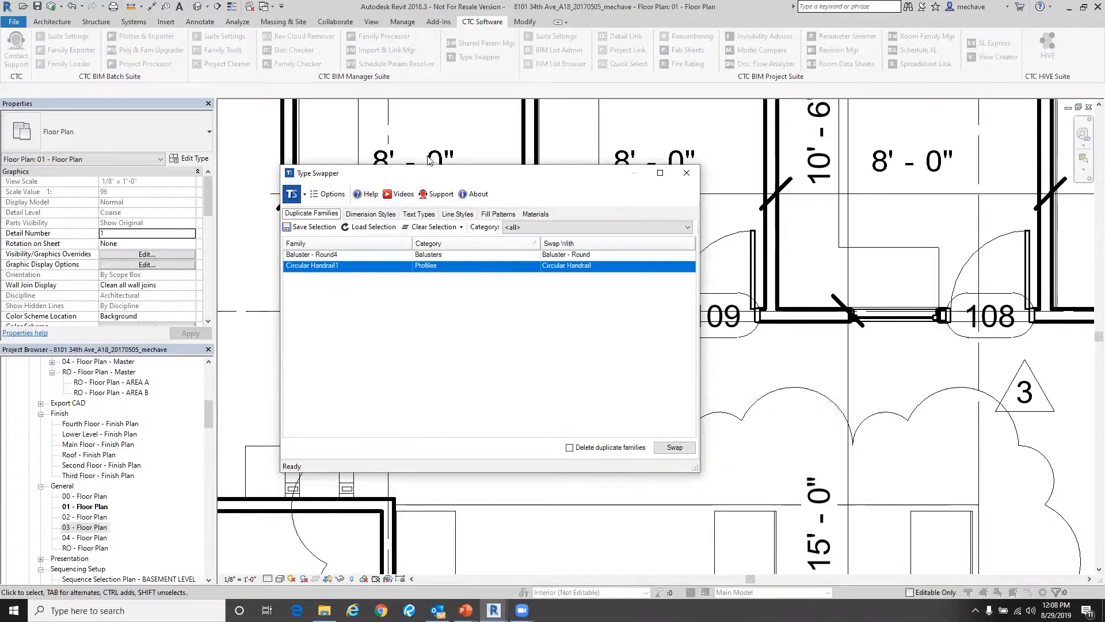
drag(411, 176, 428, 160)
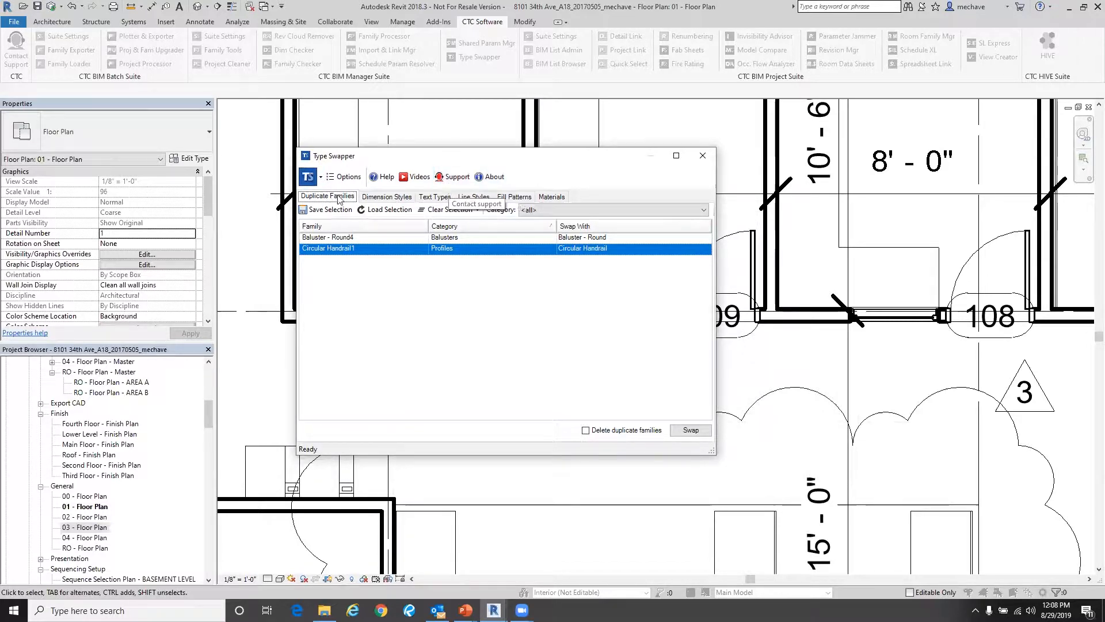
click(309, 177)
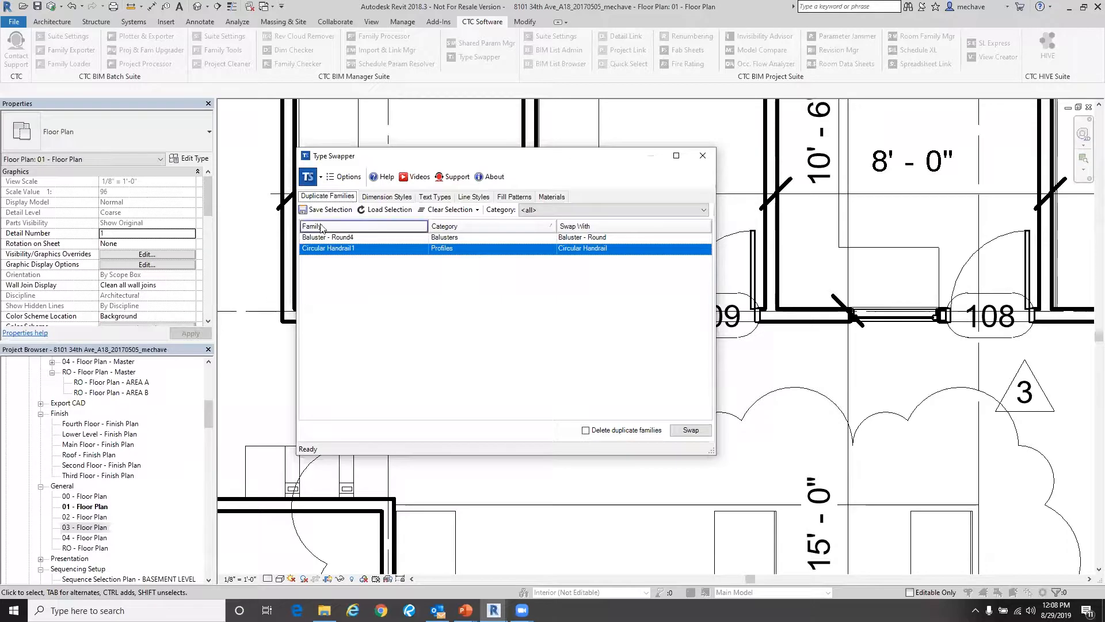
- Examine the swap-with choices for the Circular Handrail1 duplicate family
click(624, 255)
click(705, 249)
click(689, 268)
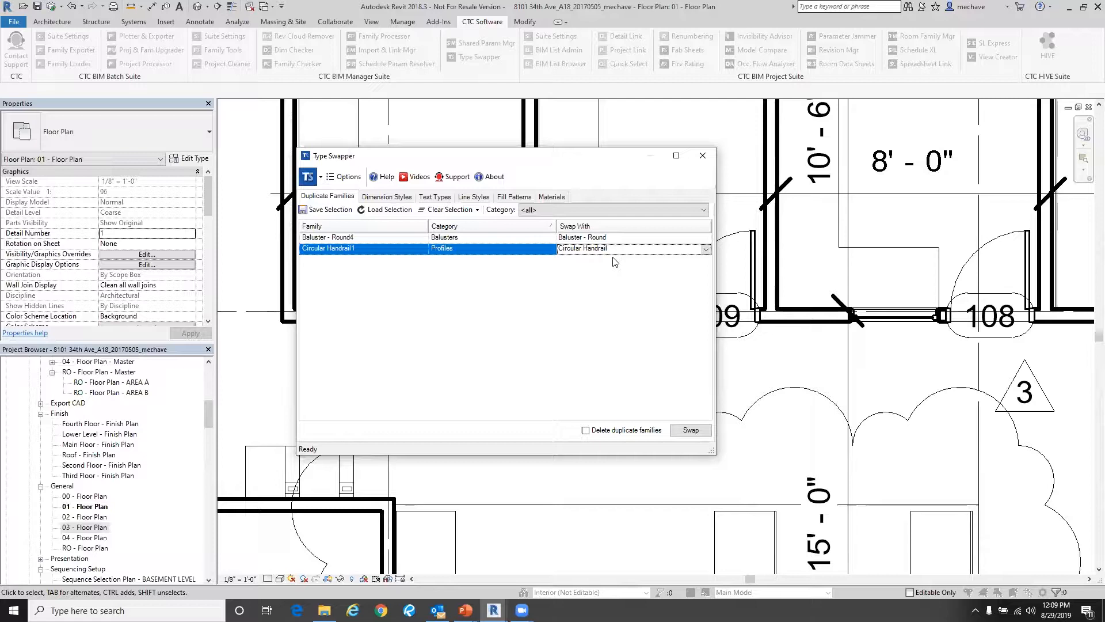
- Review the swap-to options for the Linear - 3/32" Arial dimension style
click(389, 197)
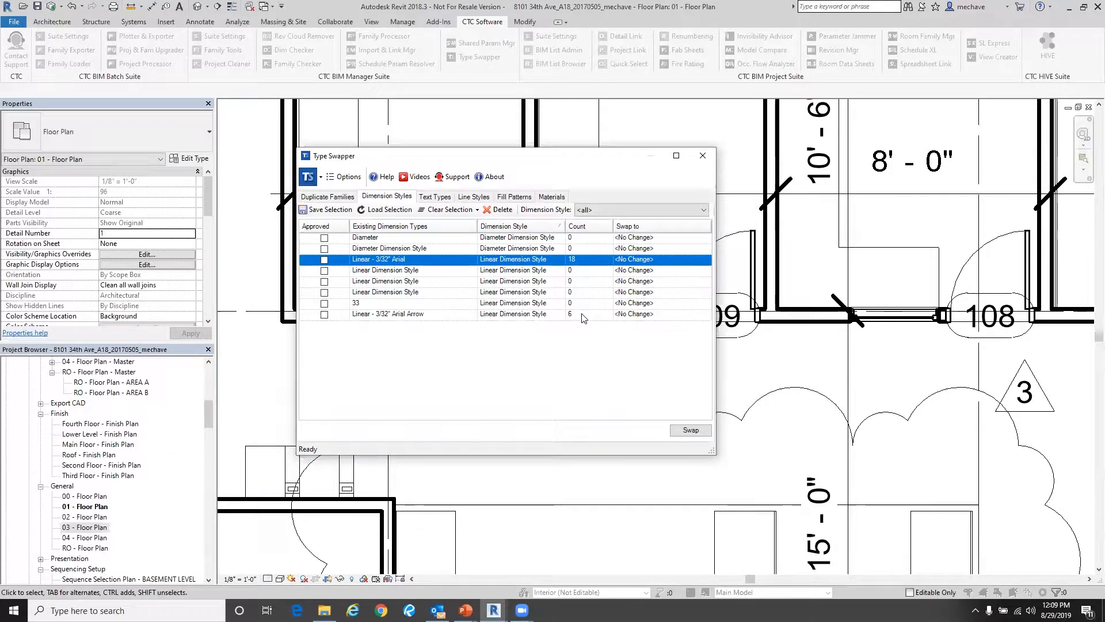
click(669, 260)
click(706, 260)
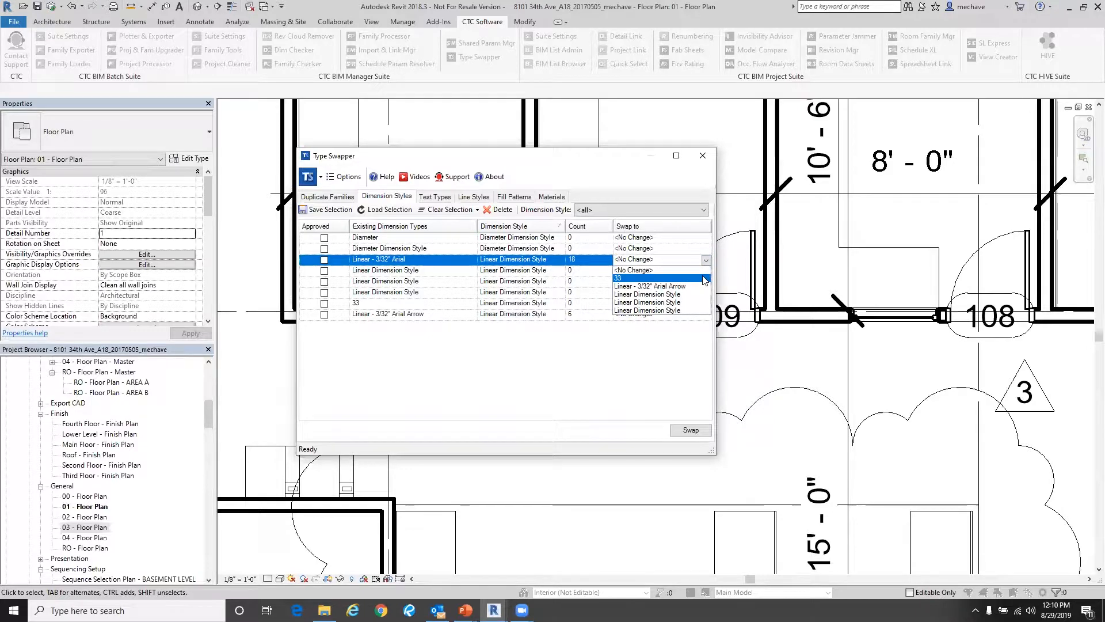
click(523, 353)
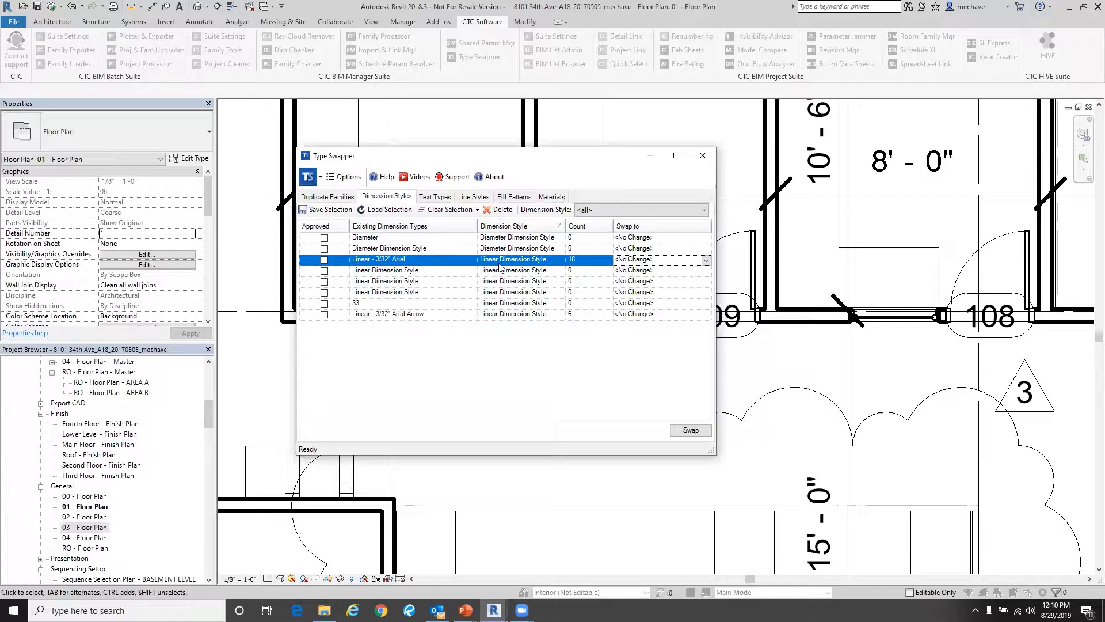
- Review the swap-to options for the 1/4" Arial text type
click(448, 198)
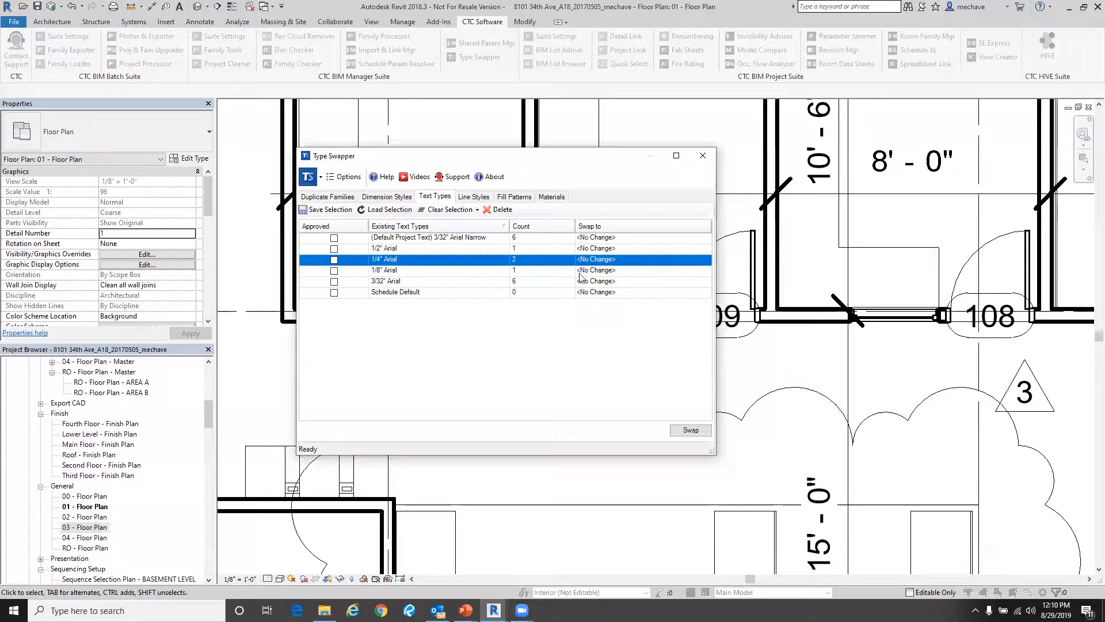
click(706, 261)
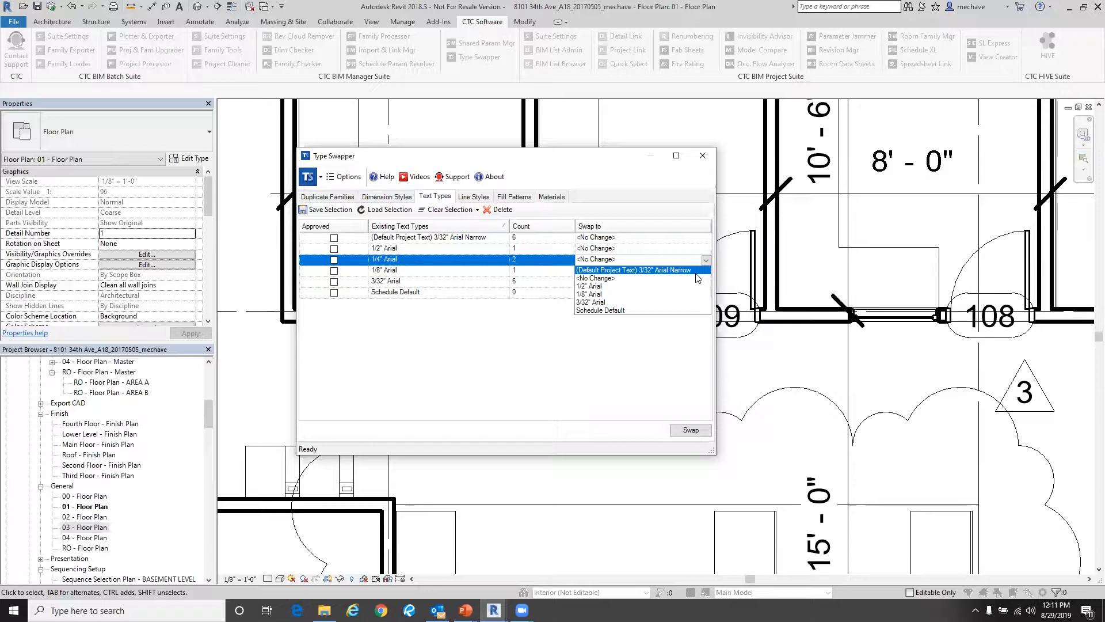
click(616, 187)
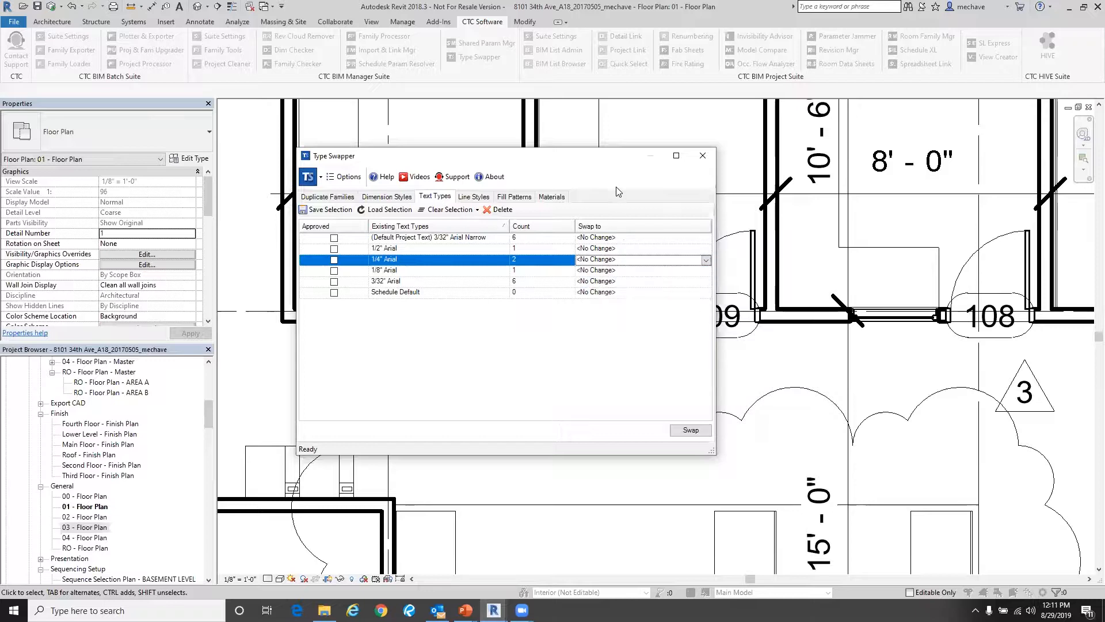
- Scroll through the list of existing line styles and their counts
click(476, 197)
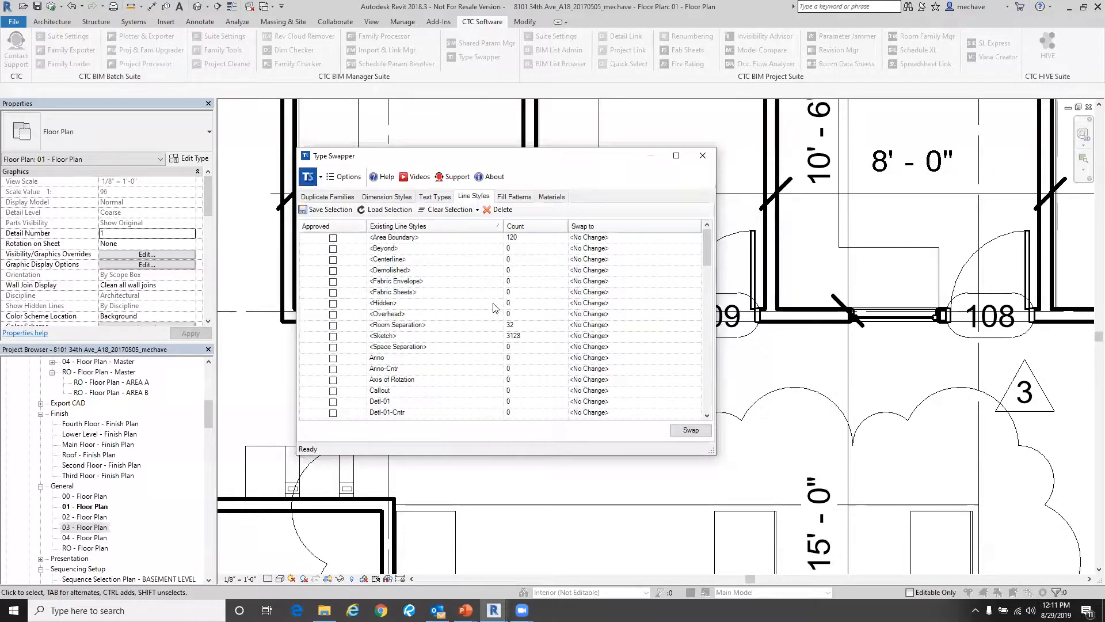
scroll(494, 308, down, 2)
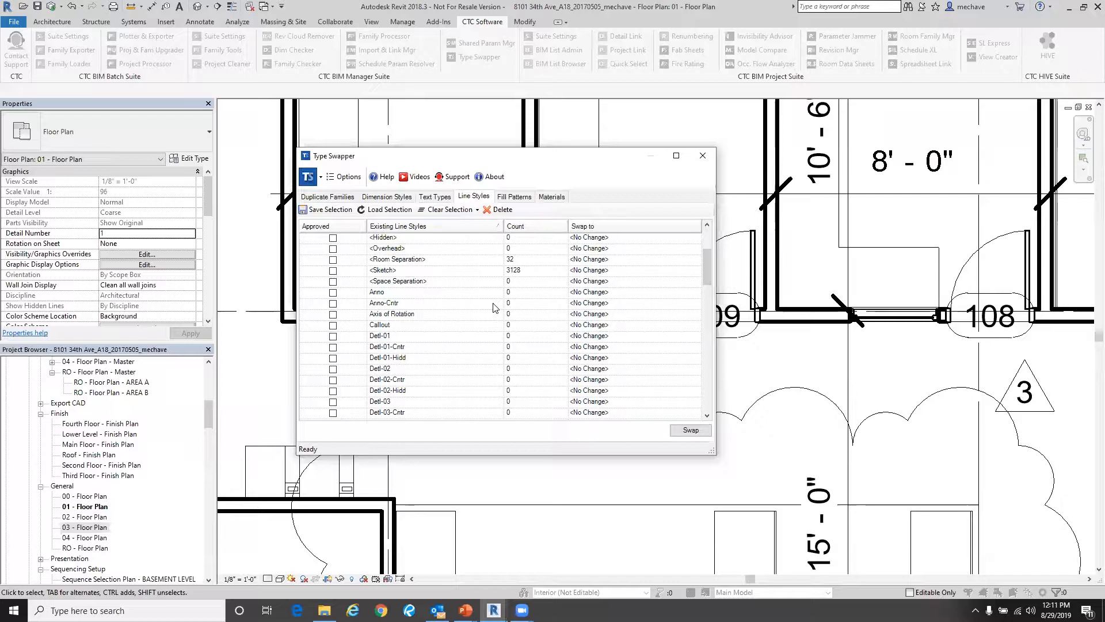
scroll(469, 348, down, 3)
scroll(465, 353, up, 5)
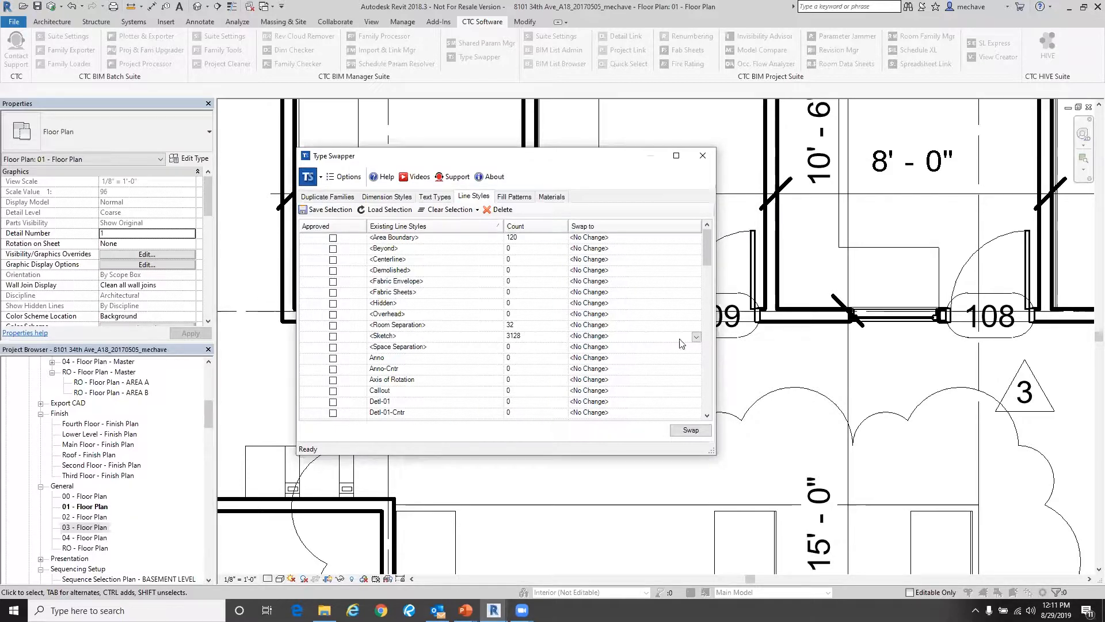
- Set the <Sketch> line style's swap target to Axis of Rotation
click(696, 337)
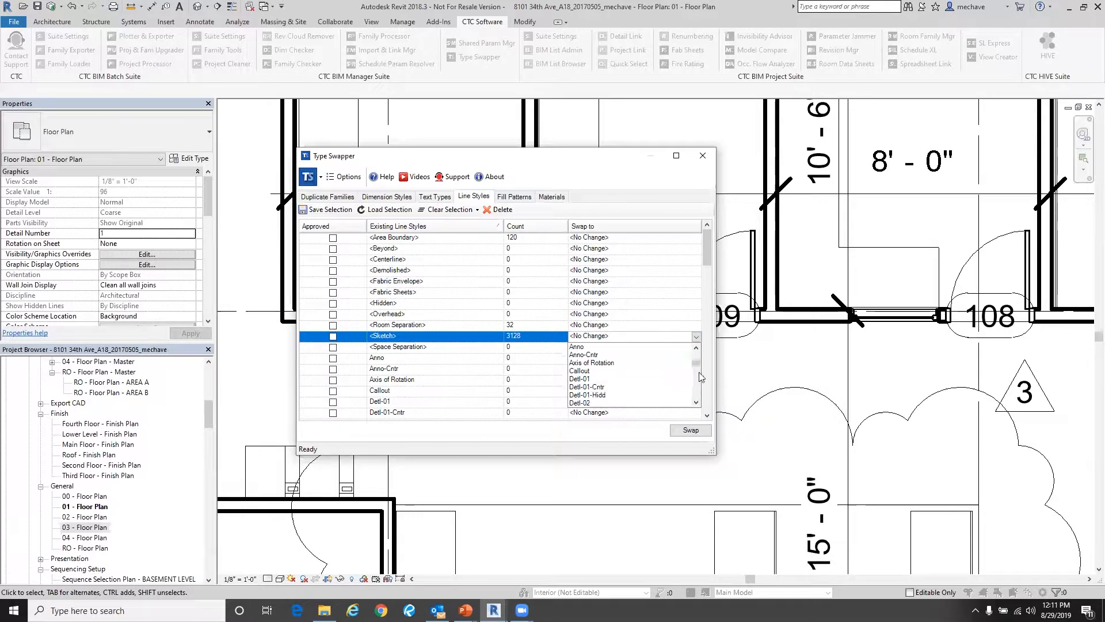
scroll(677, 372, down, 1)
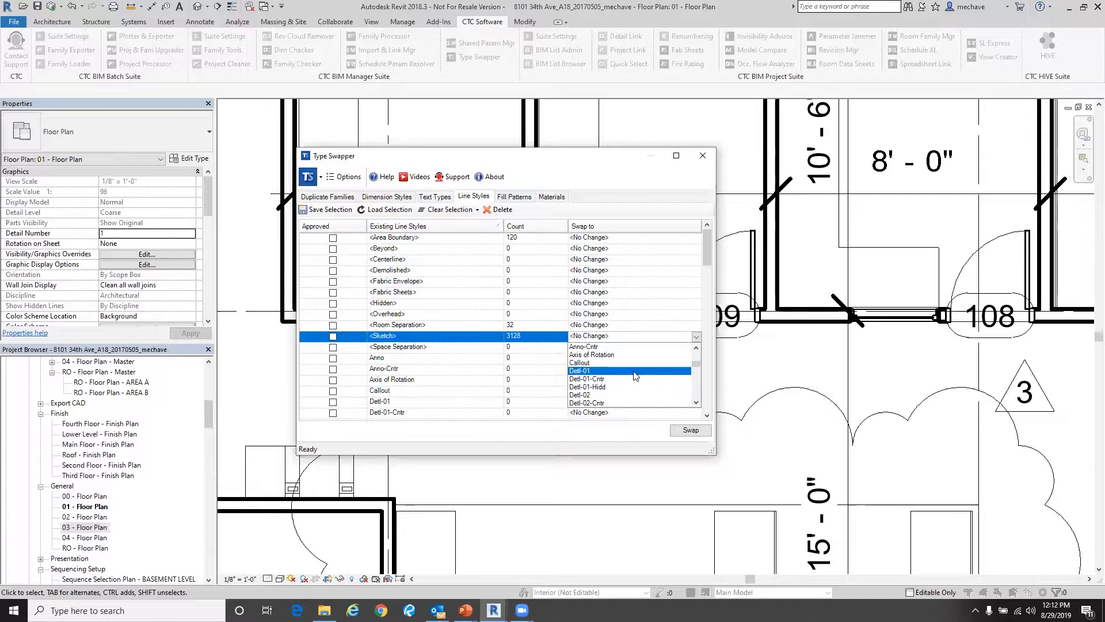
click(670, 214)
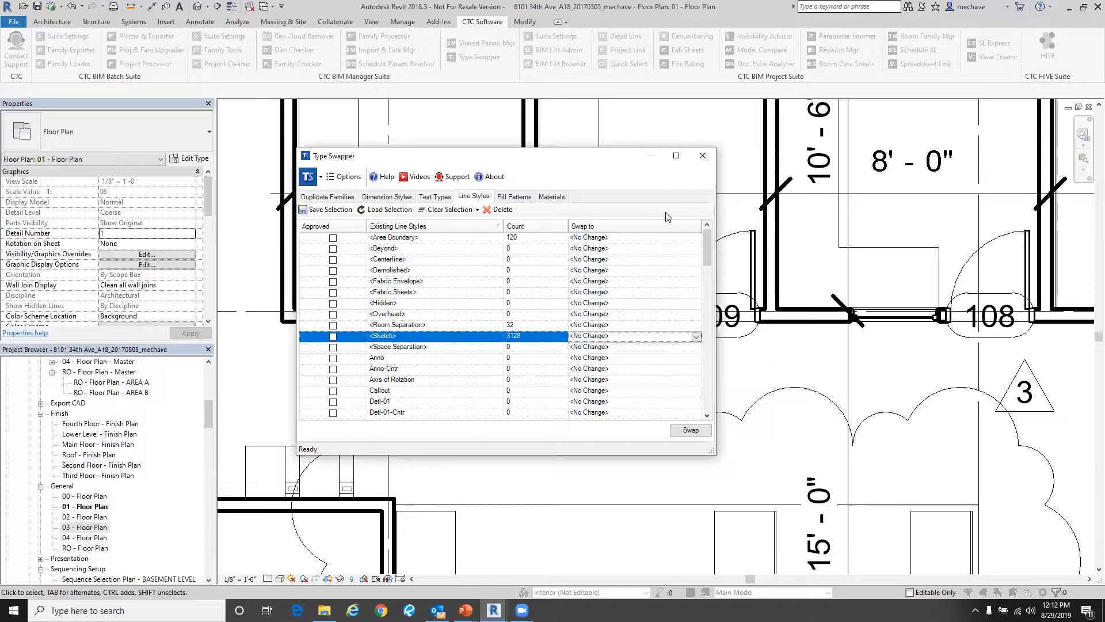
scroll(653, 305, down, 1)
scroll(660, 309, down, 2)
- Review the fill patterns listed for swapping
click(521, 197)
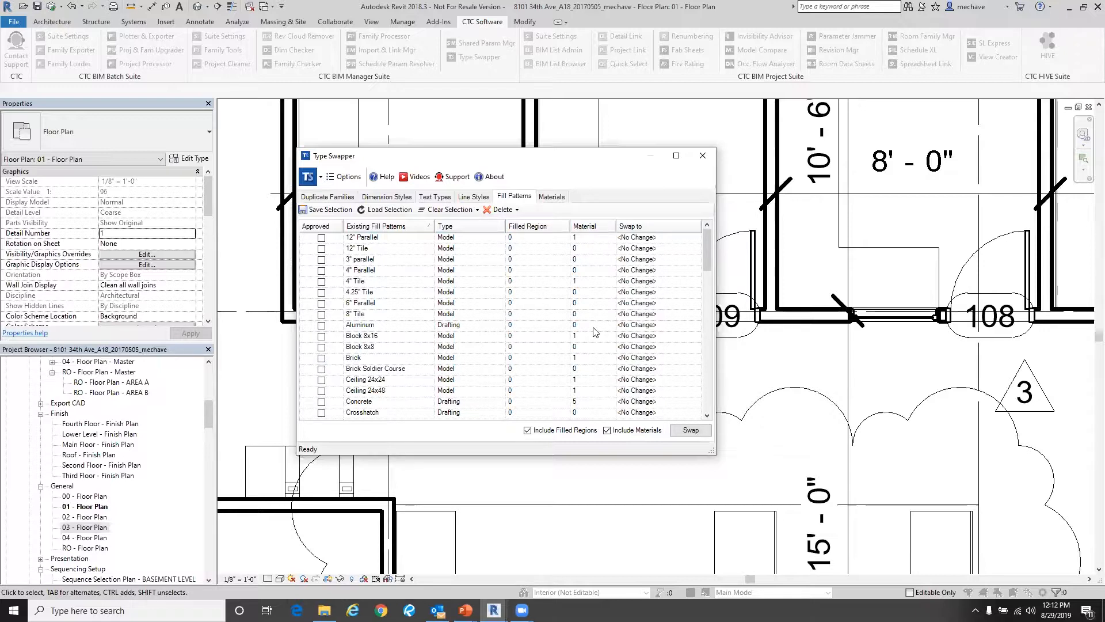
click(659, 348)
- Review the materials available for swapping, then close Type Swapper
click(551, 198)
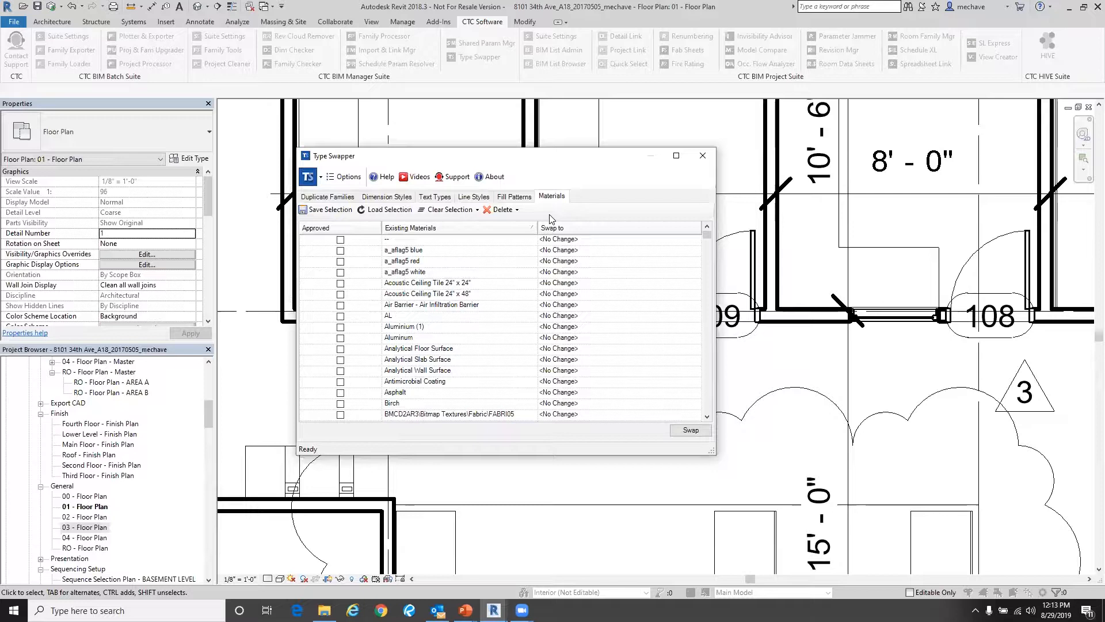
click(702, 156)
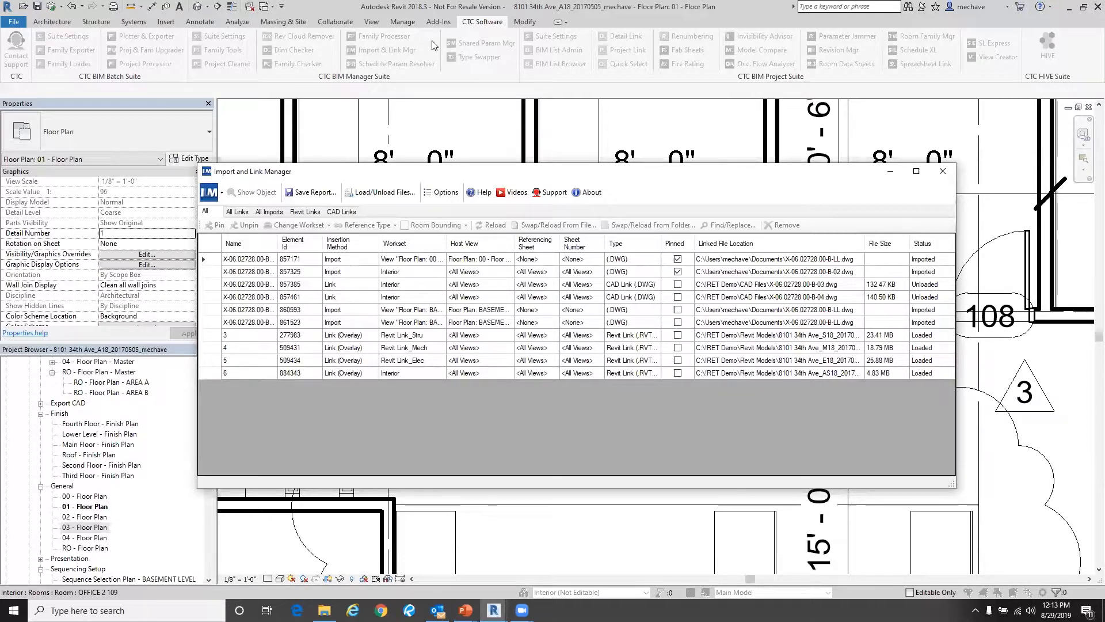
- Browse the Import and Link Manager's All, Links, Imports, Revit Links and CAD Links views, selecting the Revit links, then close it
drag(390, 175, 394, 156)
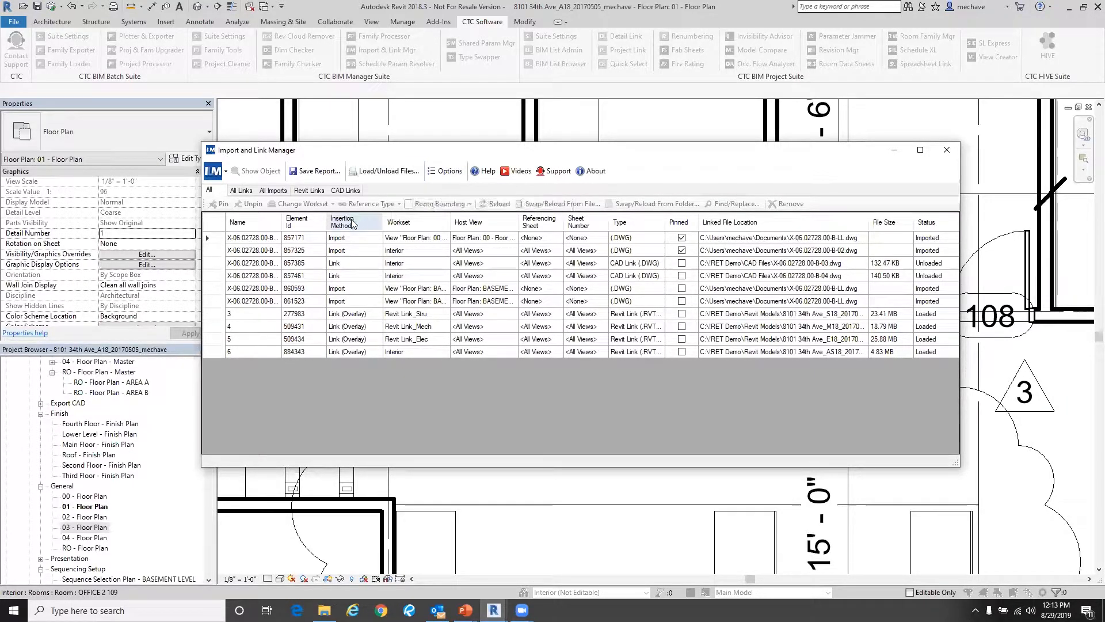
drag(277, 156, 289, 158)
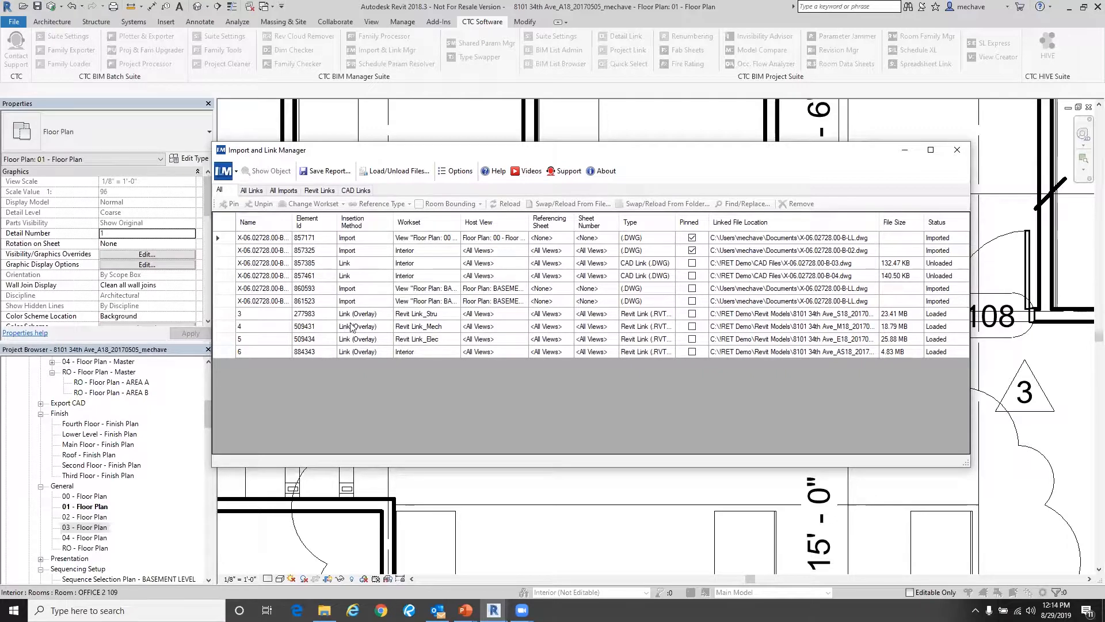
click(252, 191)
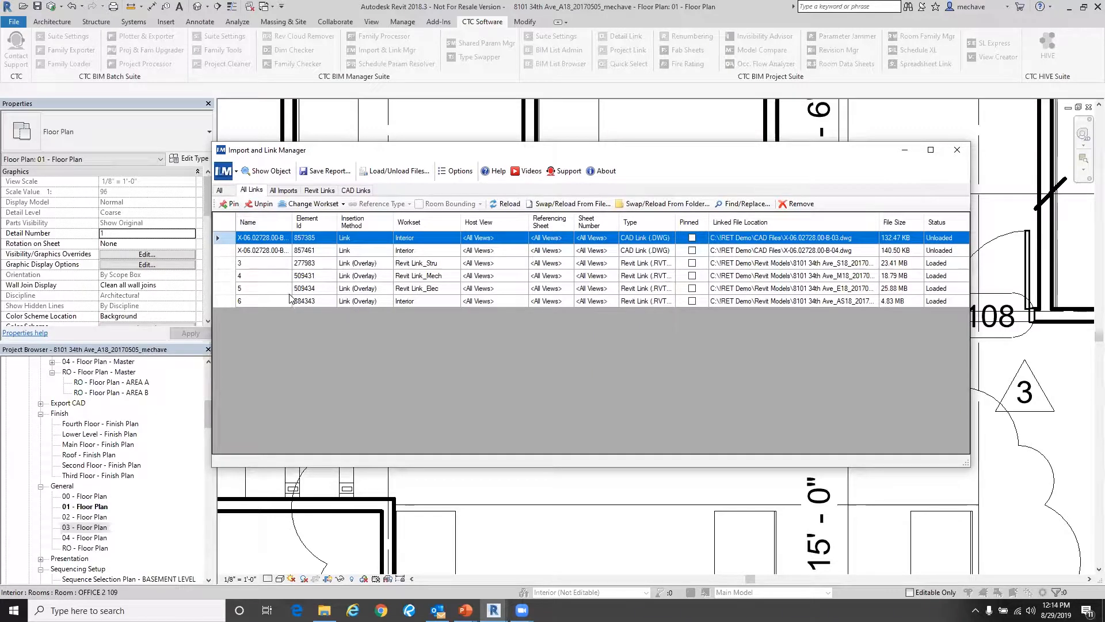
click(283, 191)
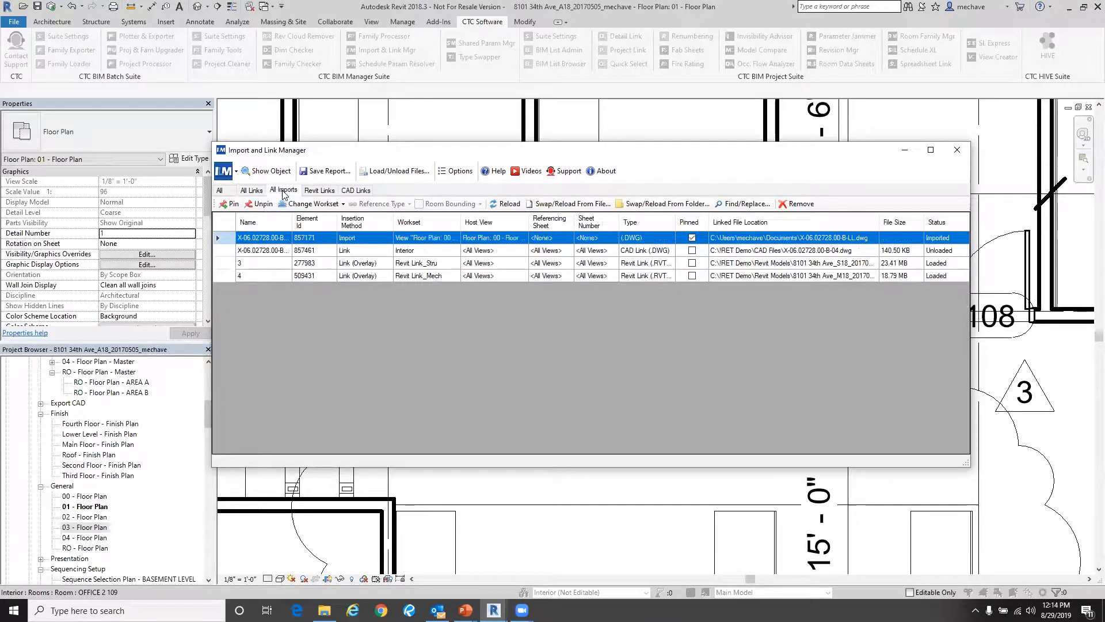
click(318, 190)
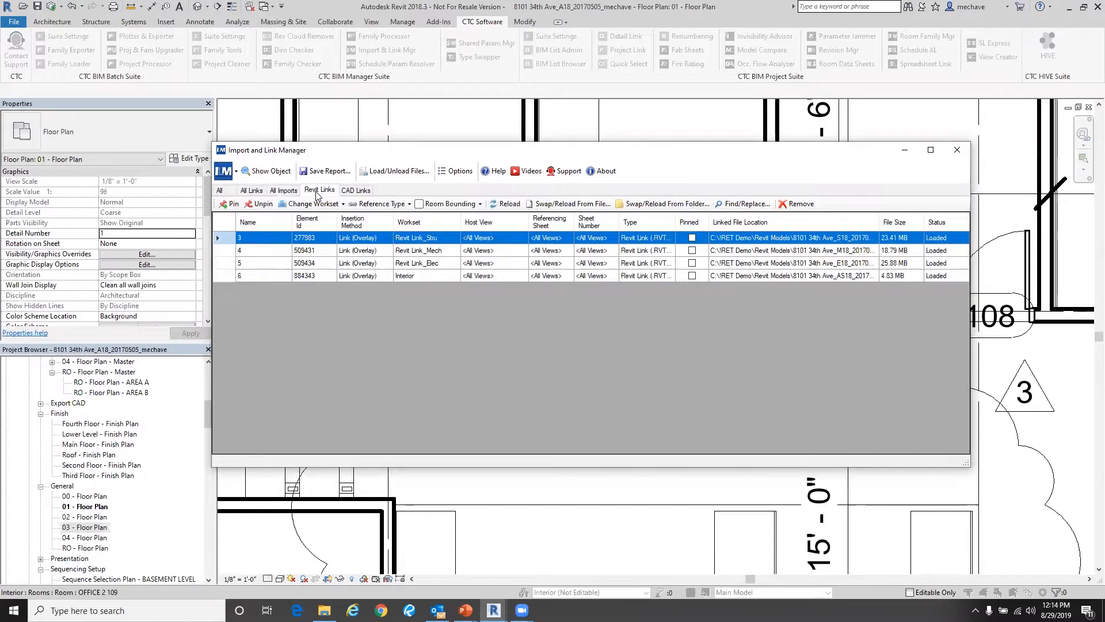
click(351, 194)
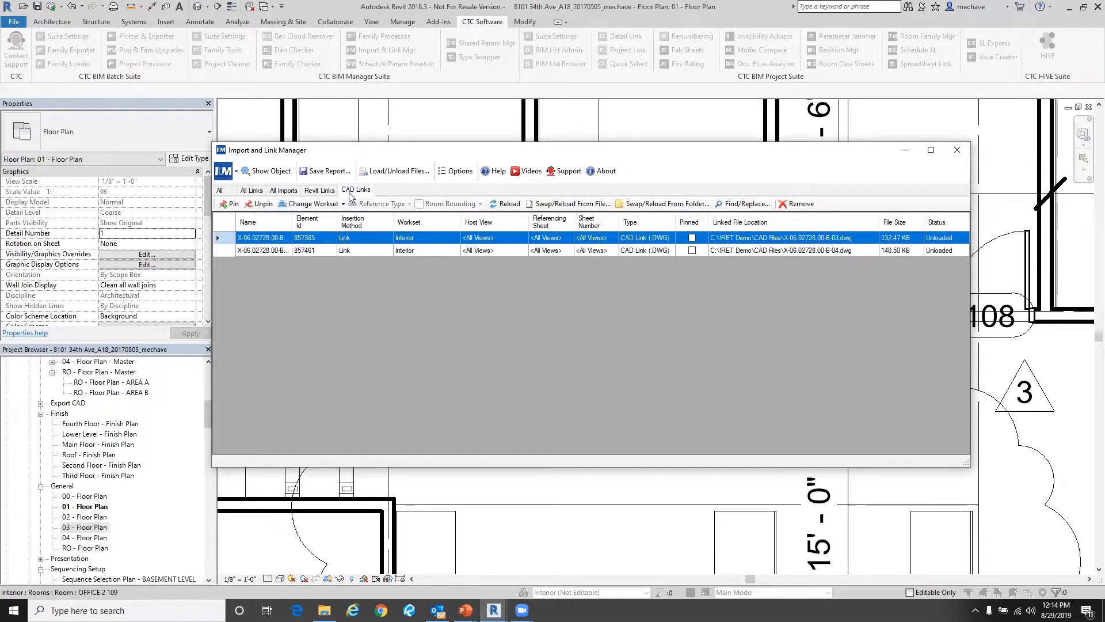
click(255, 191)
click(311, 191)
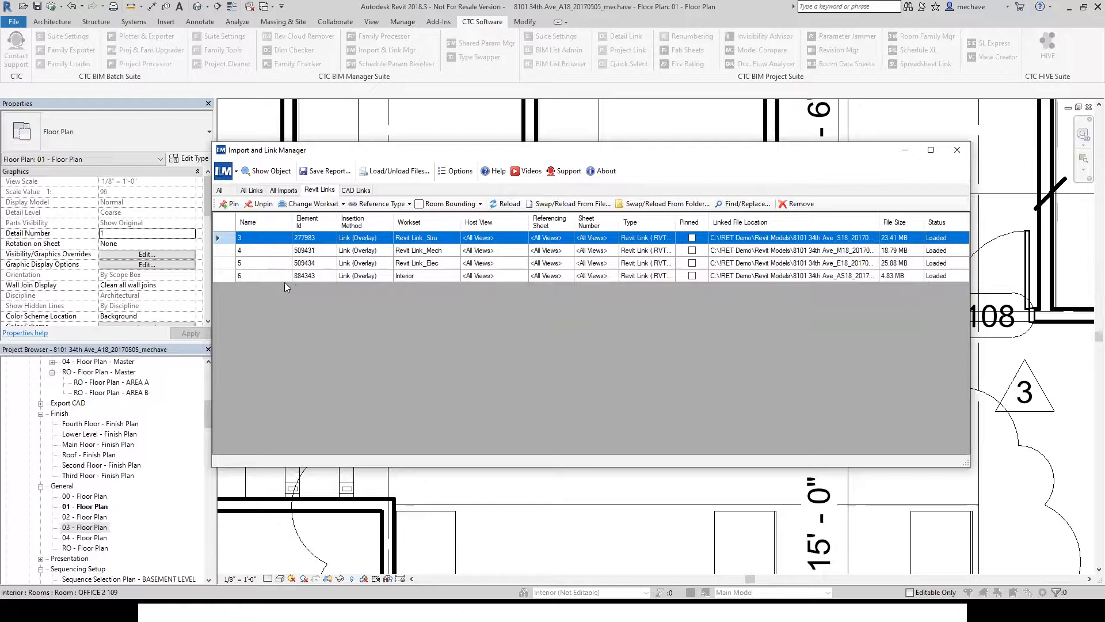
shift+click(271, 275)
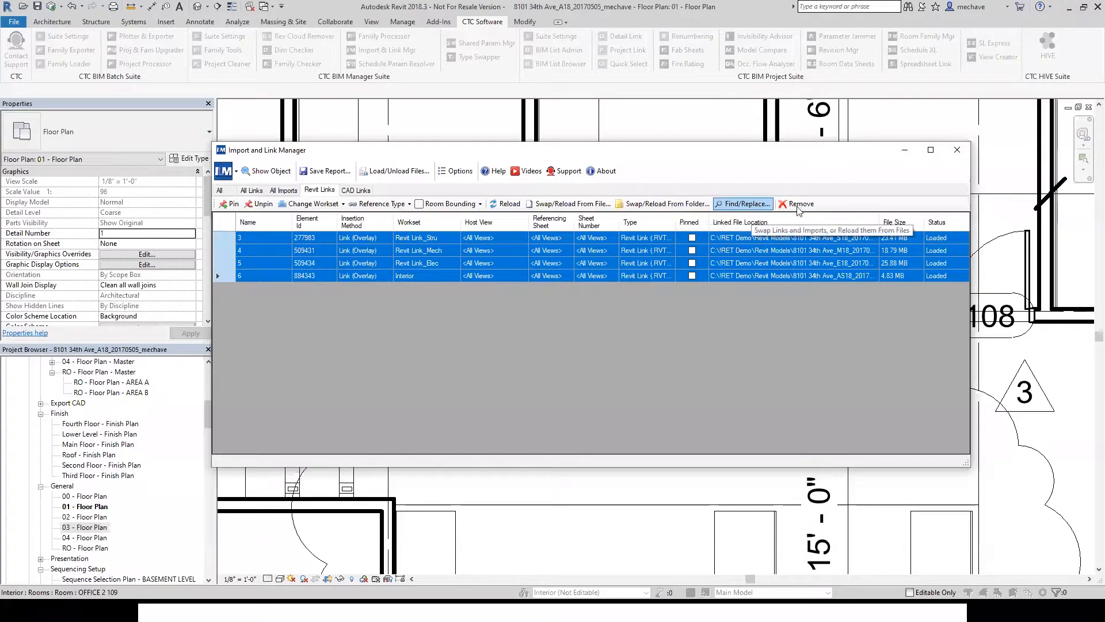
click(965, 155)
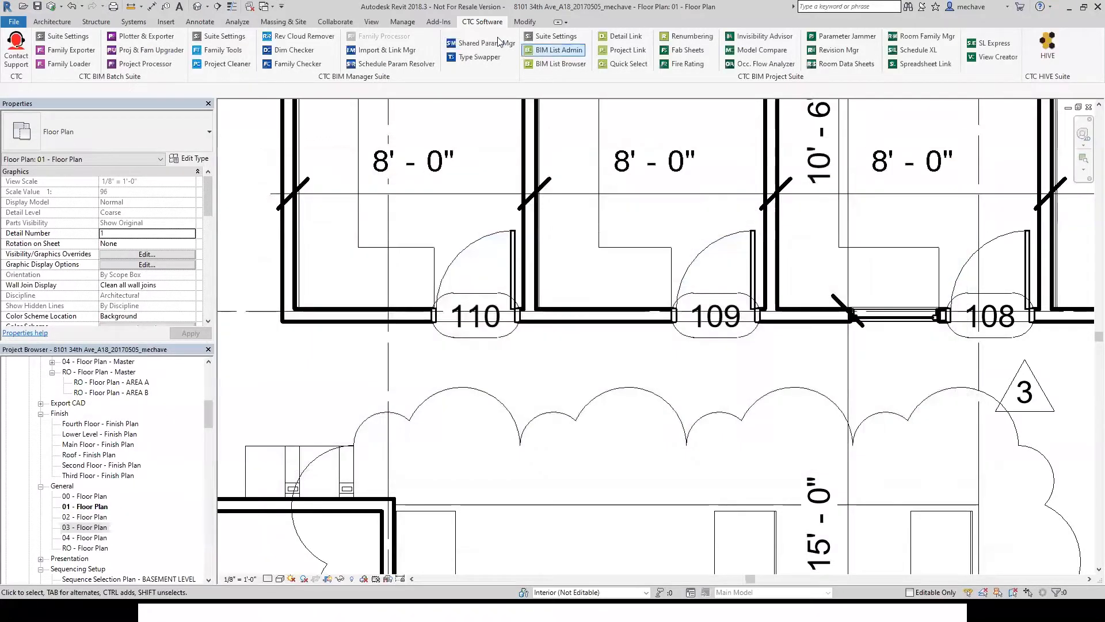
- Open Revit's own Manage Links dialog to compare its Revit links list, then close it
click(402, 22)
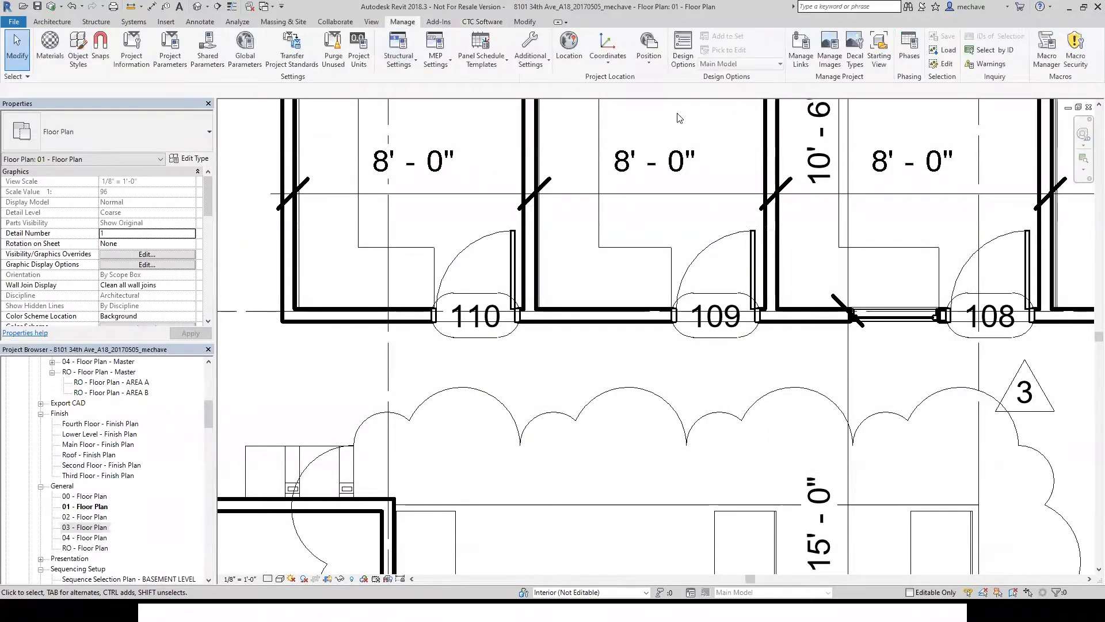
click(800, 49)
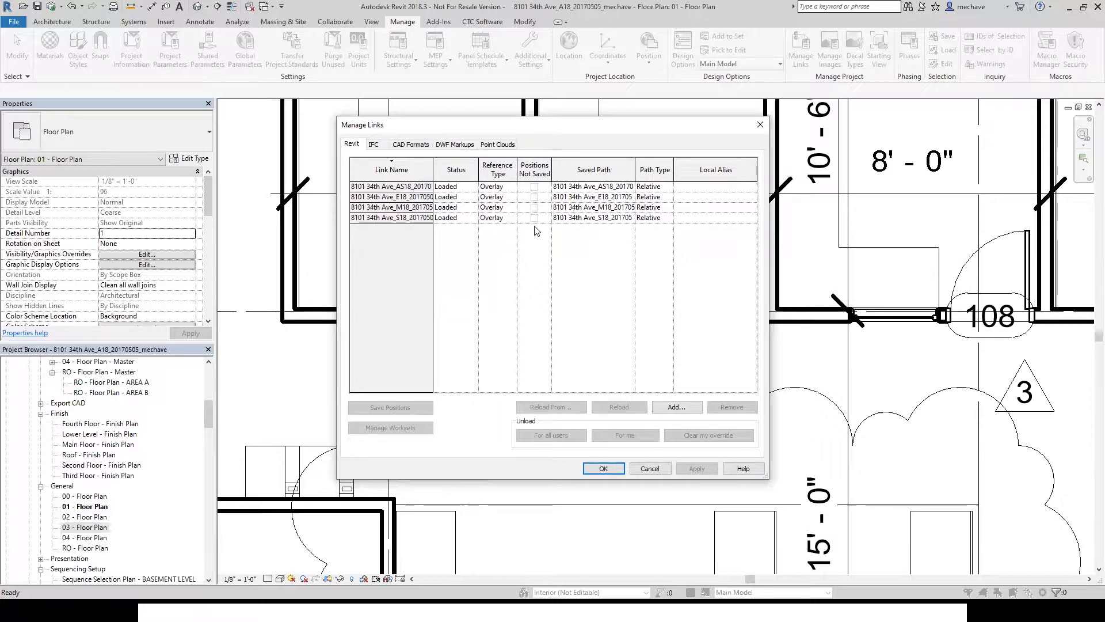
click(759, 125)
- Reopen the Import and Link Manager and switch to its All Imports and Revit Links views
click(481, 22)
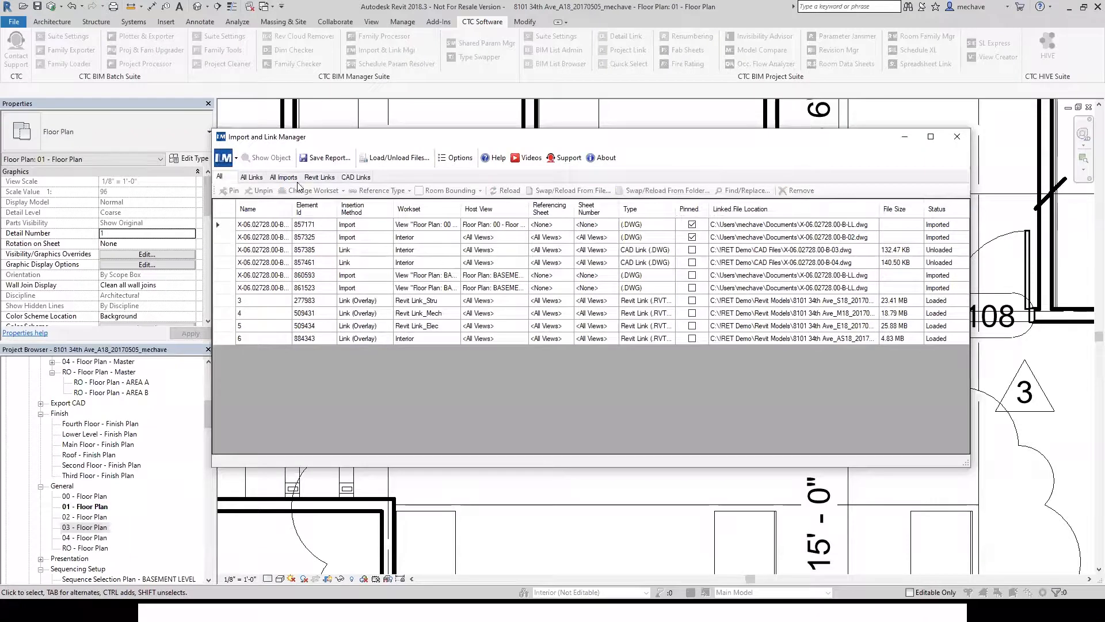
click(282, 177)
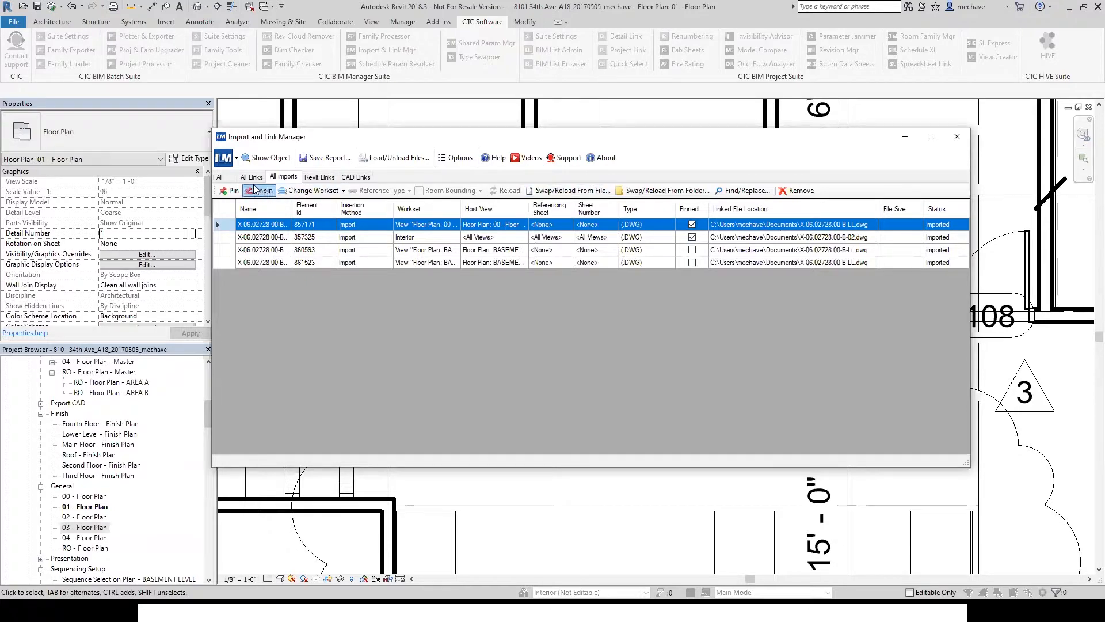
click(313, 178)
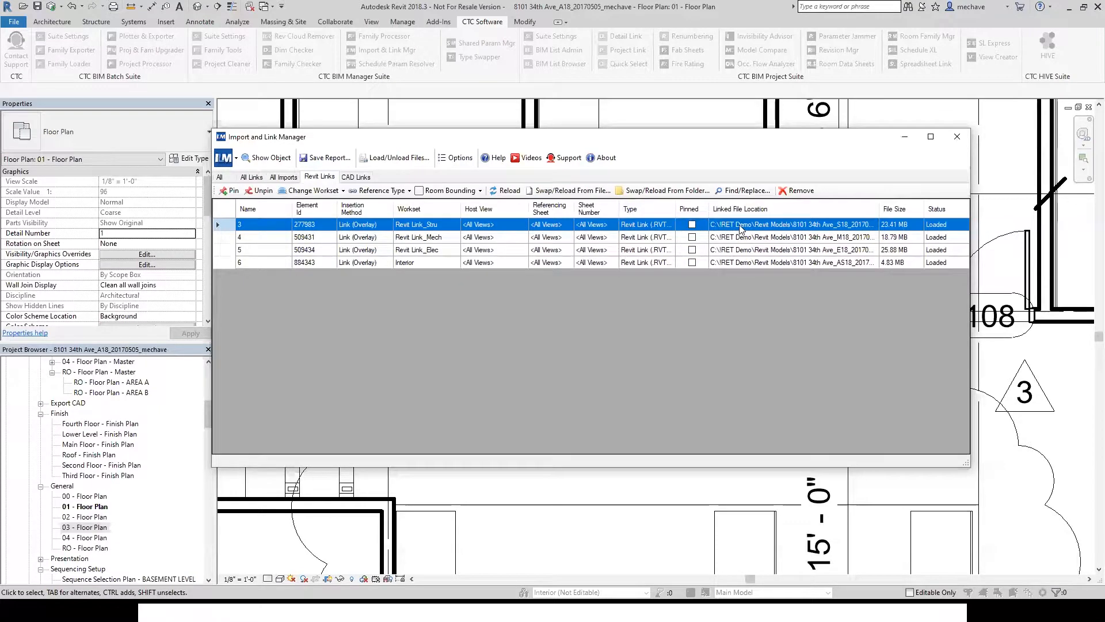
- Try Find/Replace on the first Revit link's path, highlighting the RET Demo folder text, then cancel and close the manager
click(732, 193)
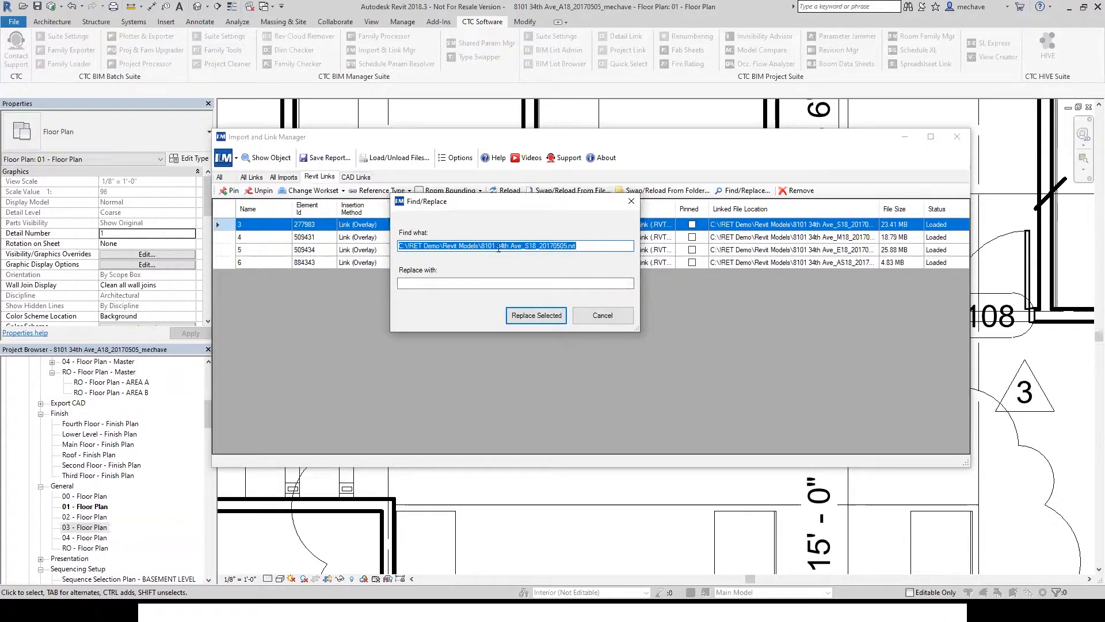
click(406, 248)
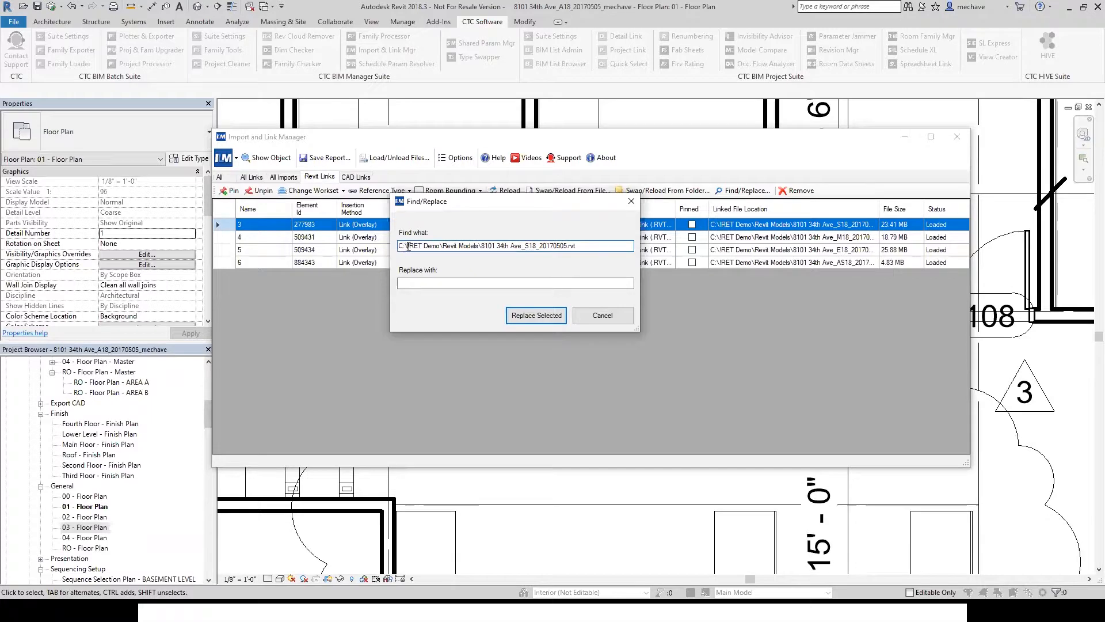
drag(408, 246, 442, 247)
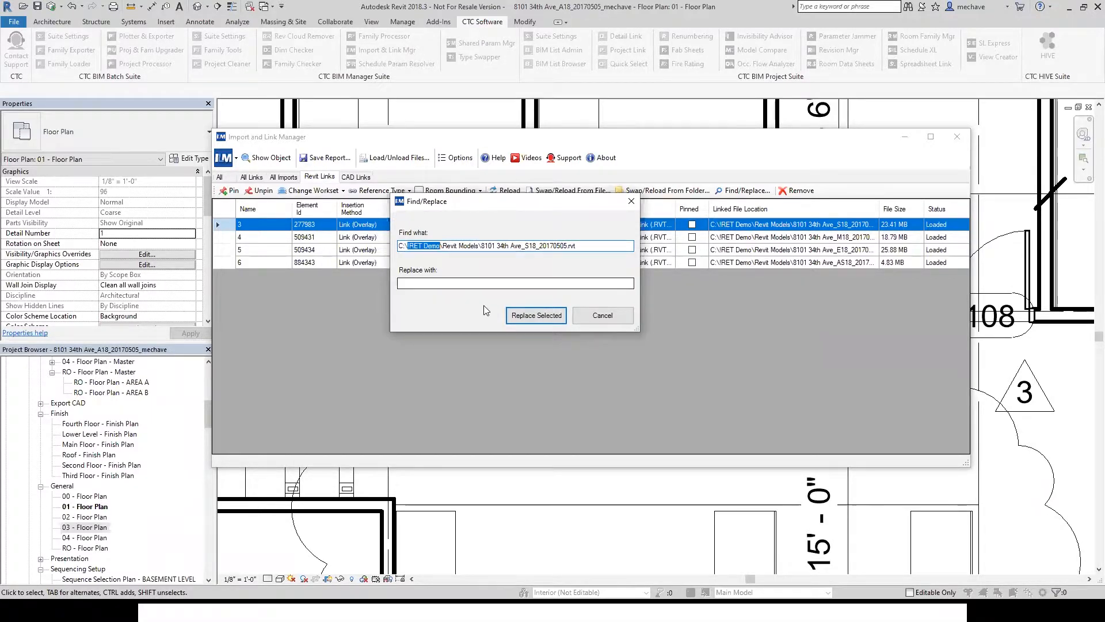
click(599, 318)
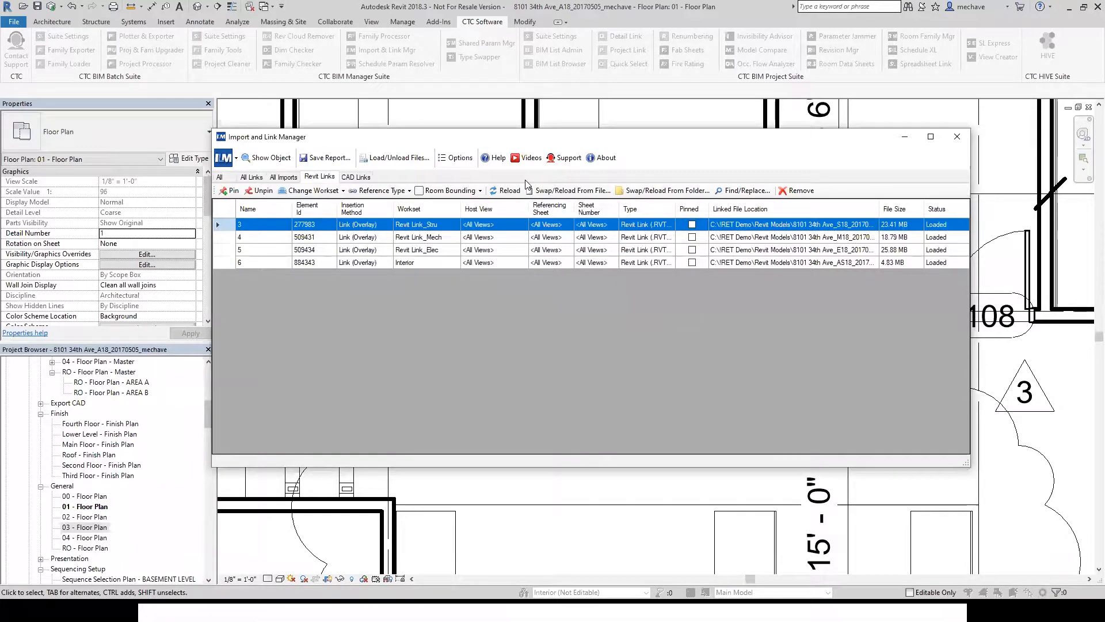
click(955, 139)
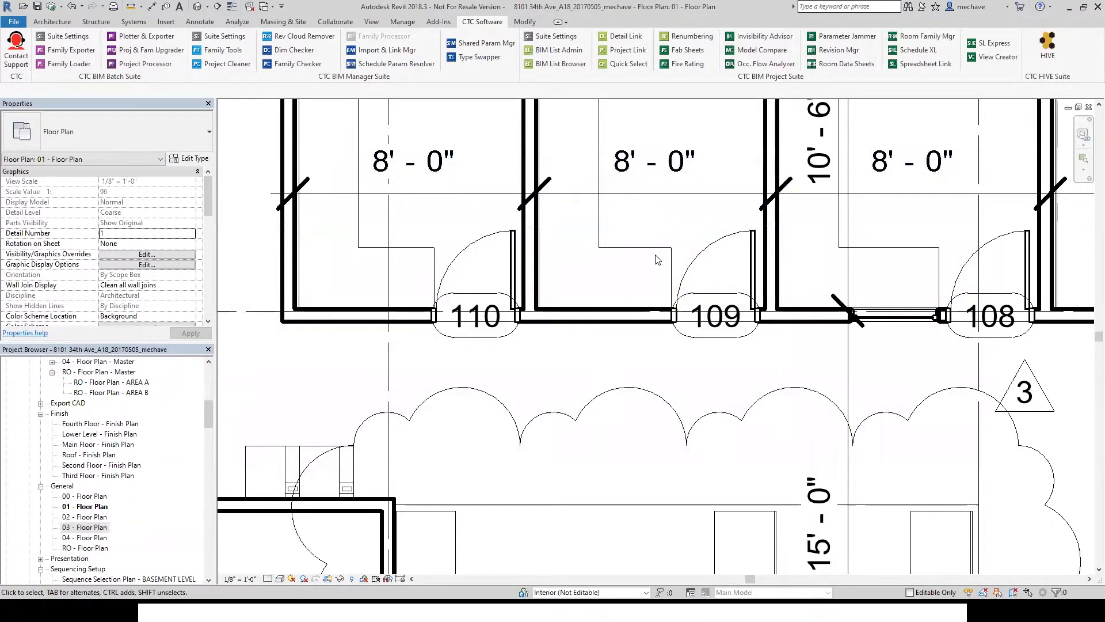
- Switch to the PowerPoint slide show window
key(alt+Tab)
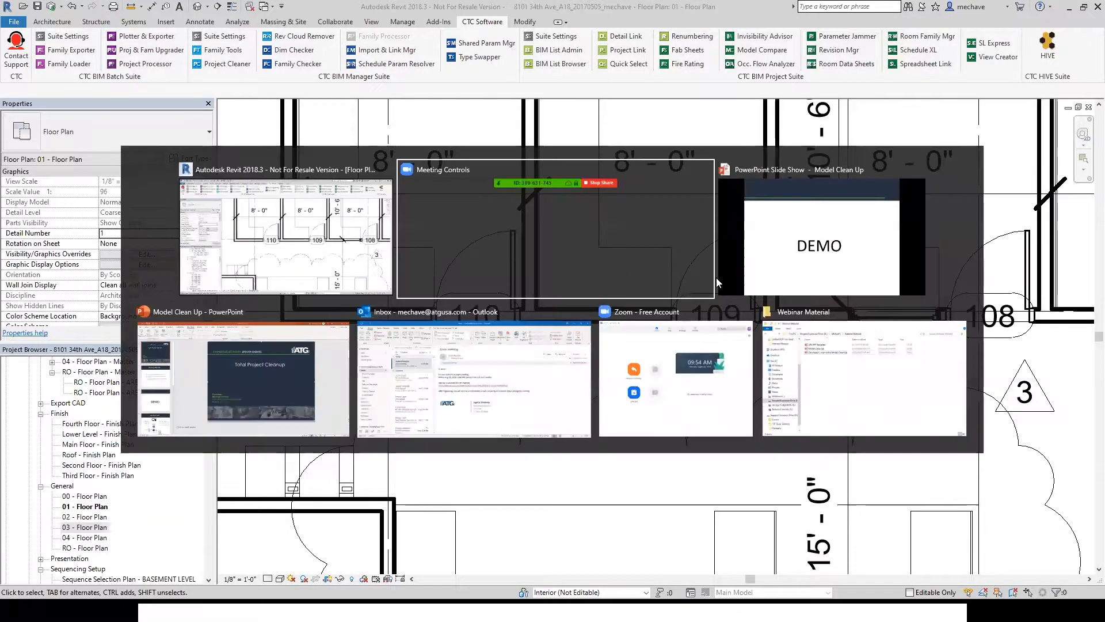
click(780, 255)
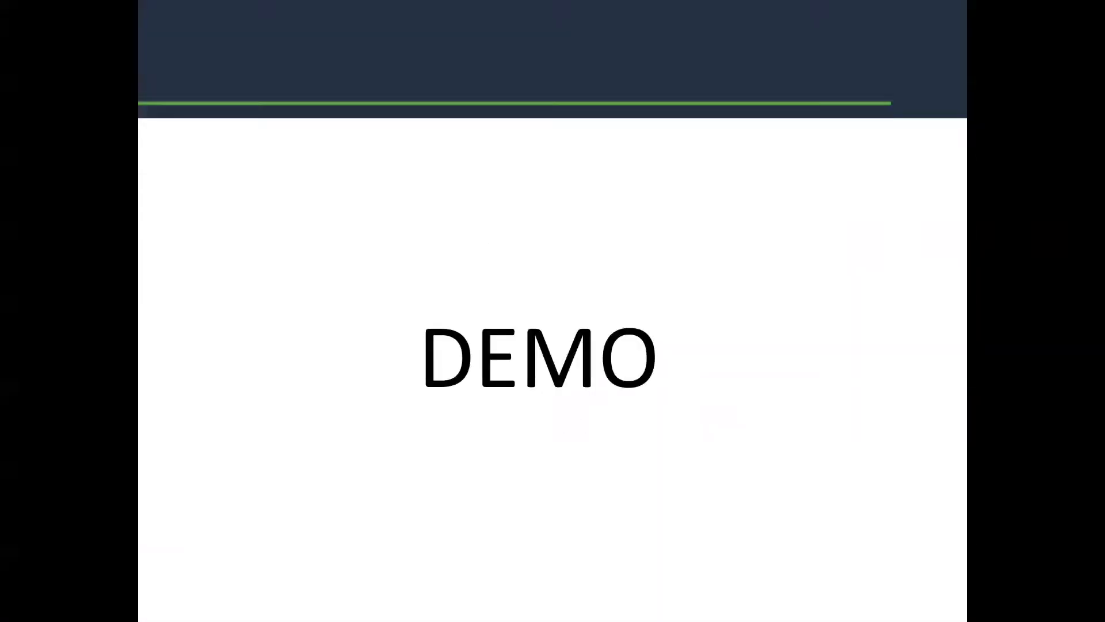
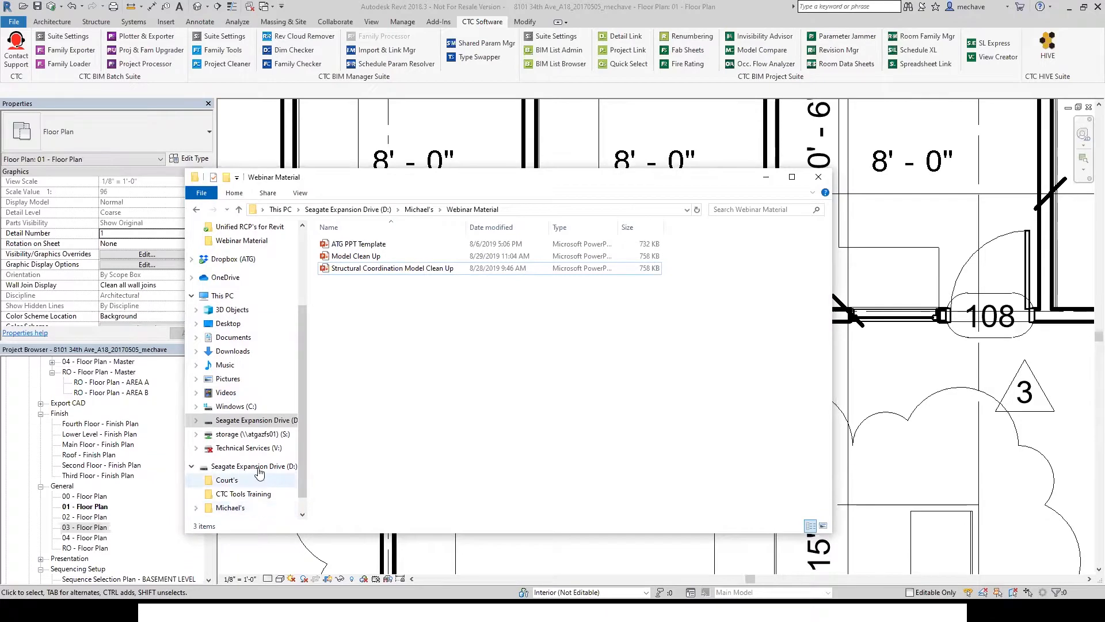
- Browse to the ARCH MODEL folder under Demo container files and compare the architectural model files' sizes
scroll(275, 473, up, 1)
scroll(271, 478, up, 3)
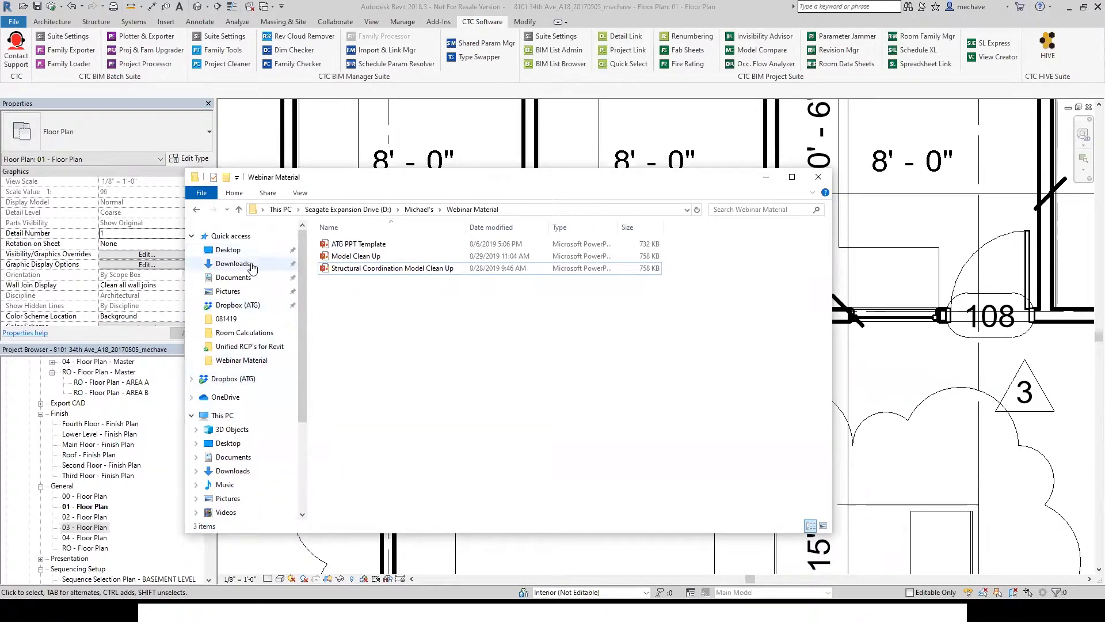
scroll(263, 350, down, 1)
scroll(260, 460, down, 3)
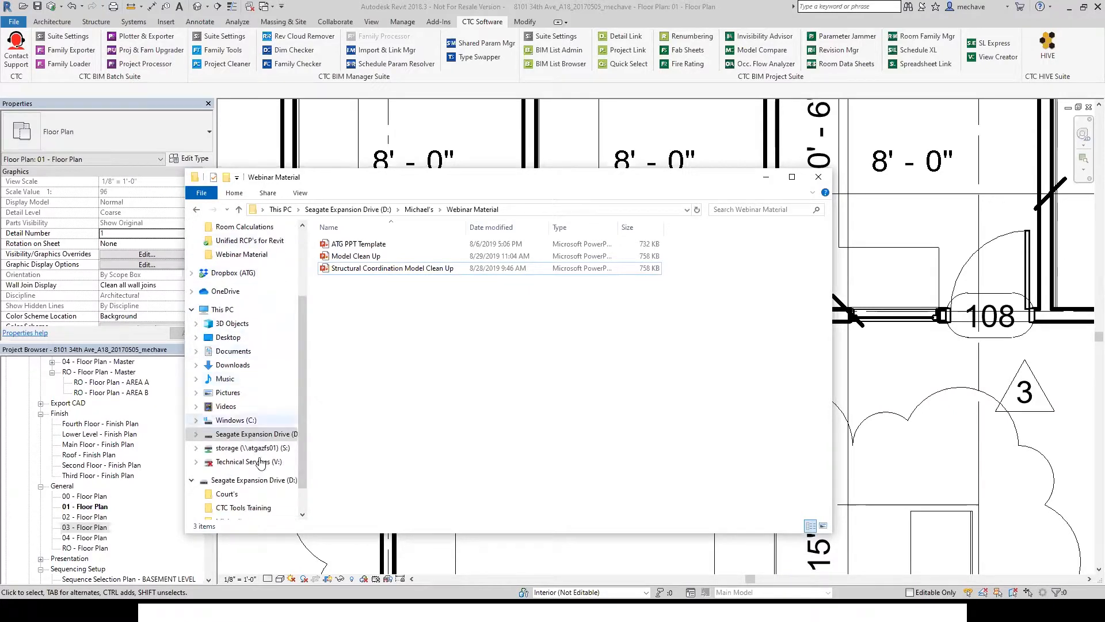
click(236, 480)
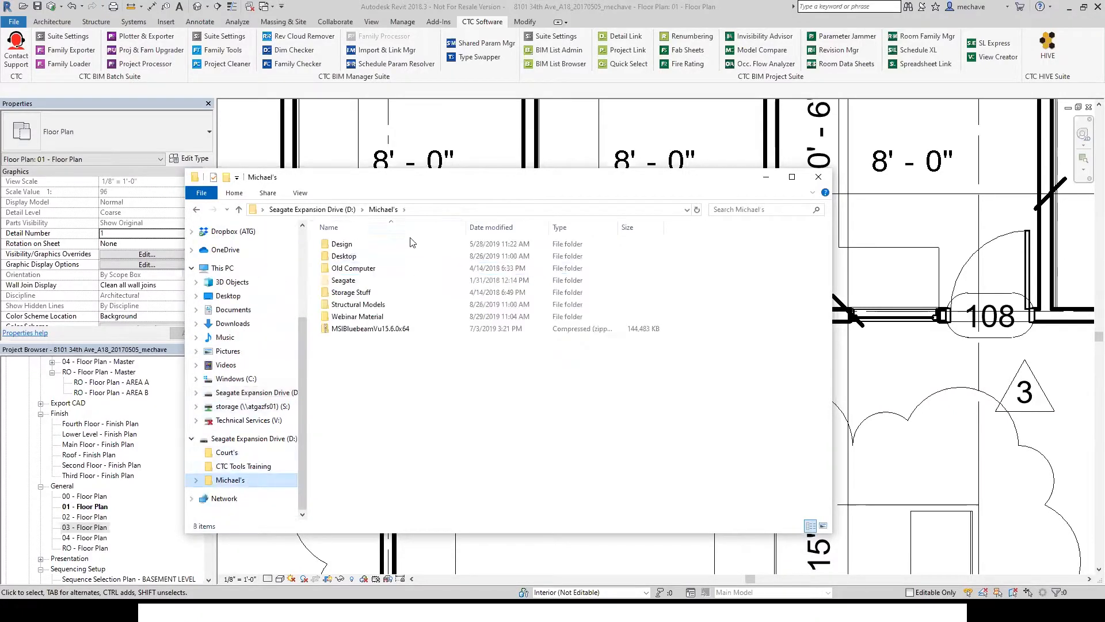
double_click(358, 304)
double_click(373, 246)
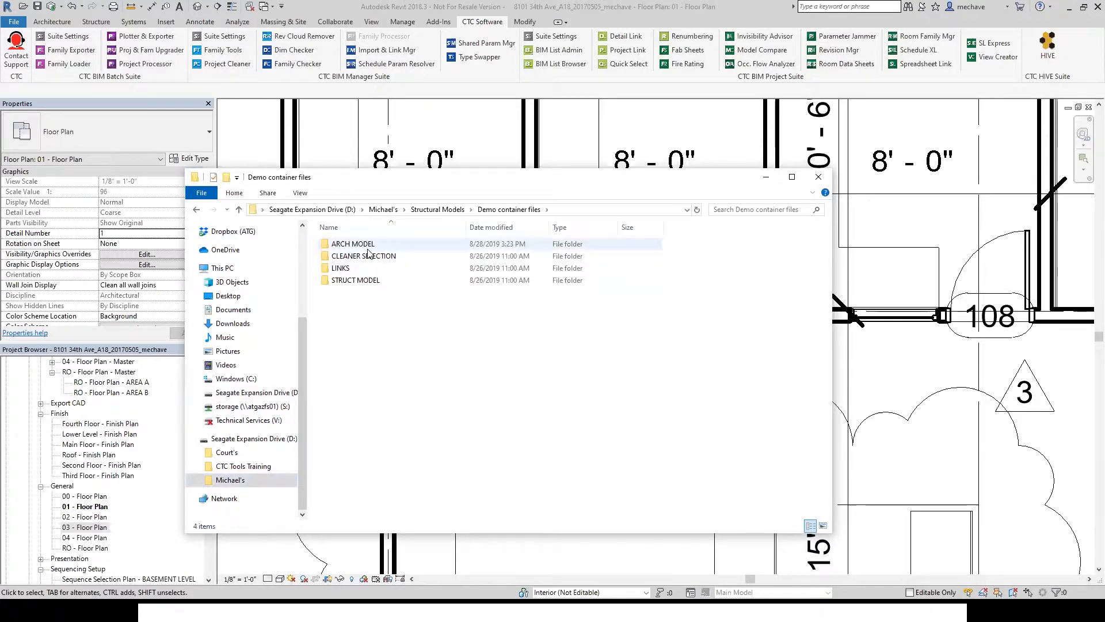
double_click(368, 248)
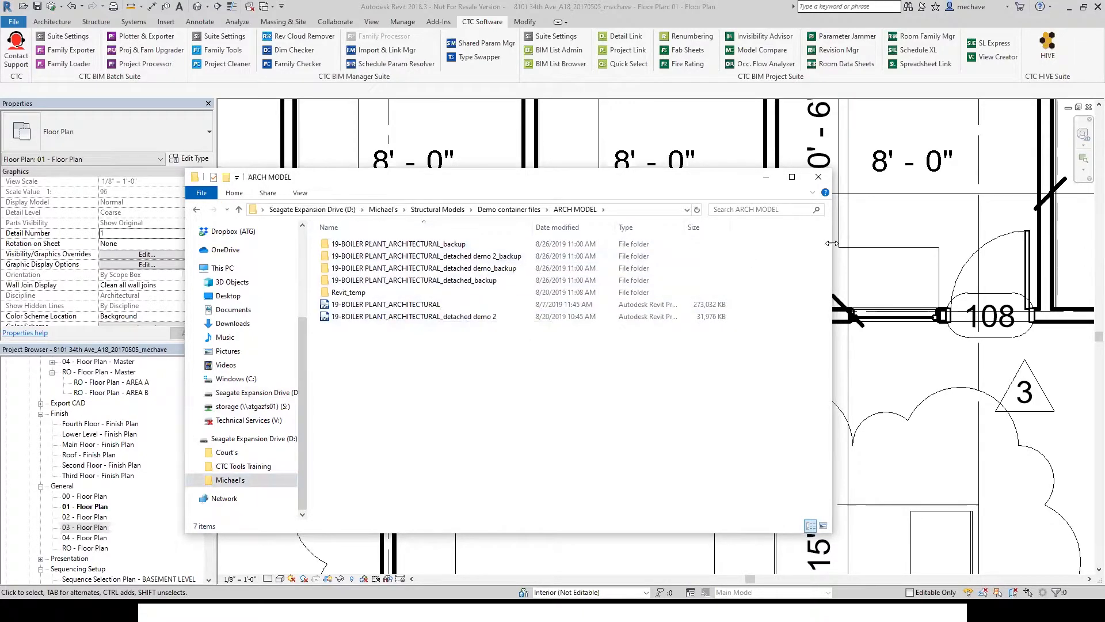
drag(831, 243, 912, 244)
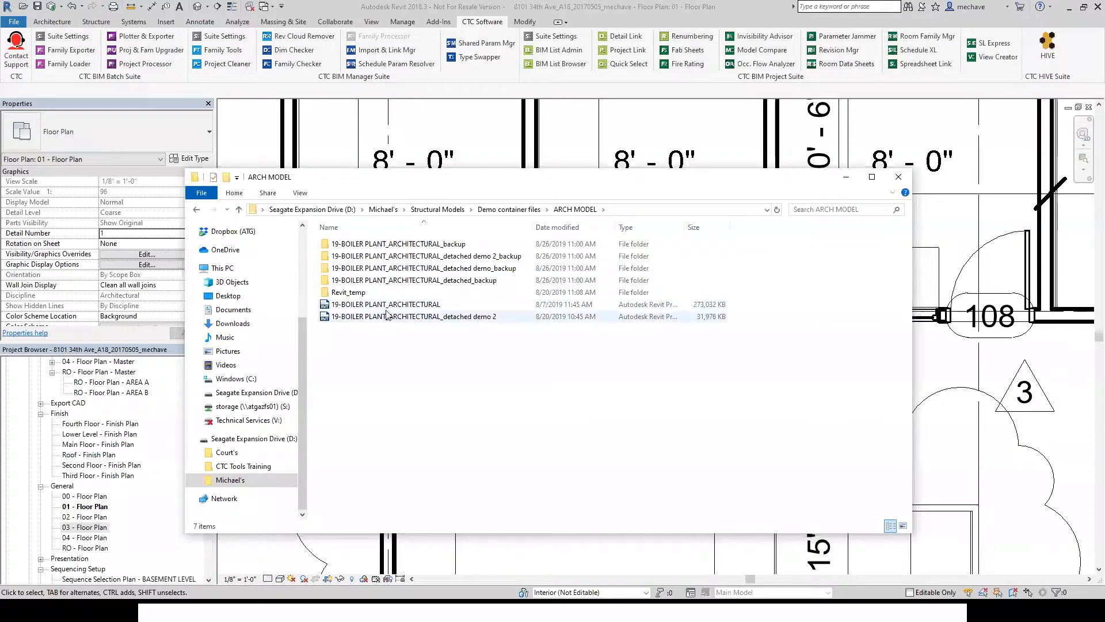
click(718, 320)
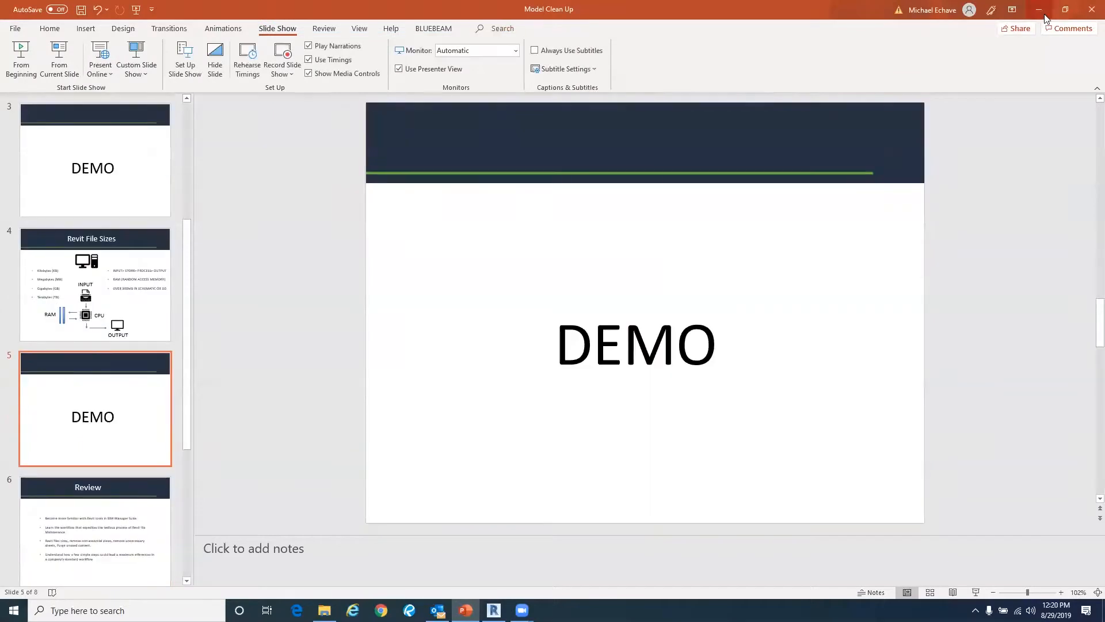
- Leave the slide show and bring up the other Revit session's start screen
click(1038, 10)
click(852, 172)
click(726, 21)
double_click(728, 24)
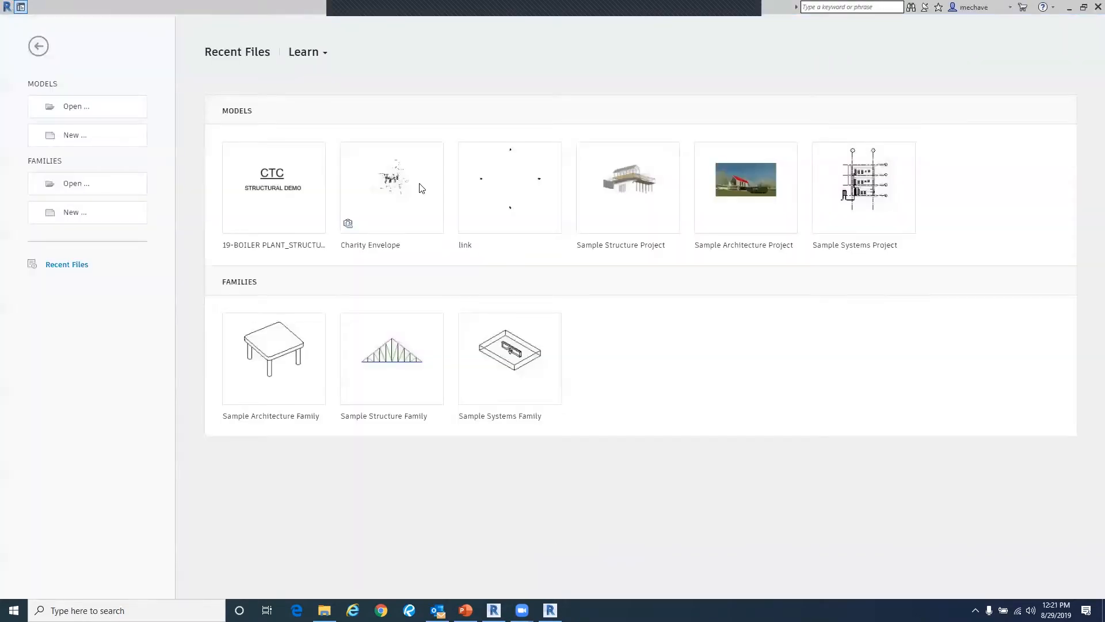
- Start opening a project and select 19-BOILER PLANT_ARCHITECTURAL.rvt in the ARCH MODEL folder
click(38, 46)
click(13, 22)
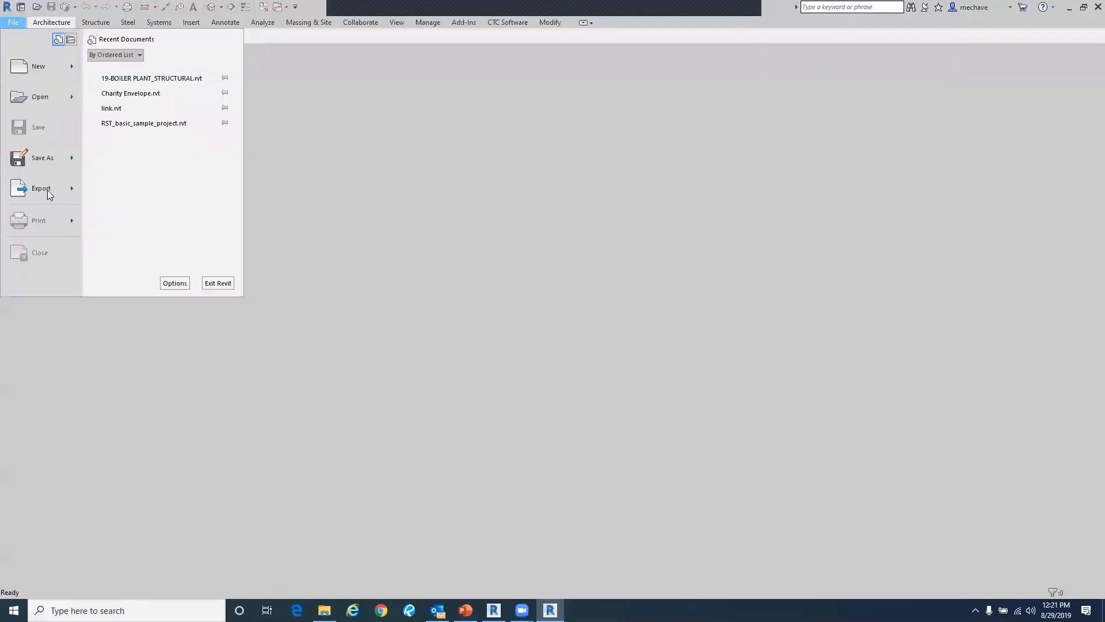
click(31, 99)
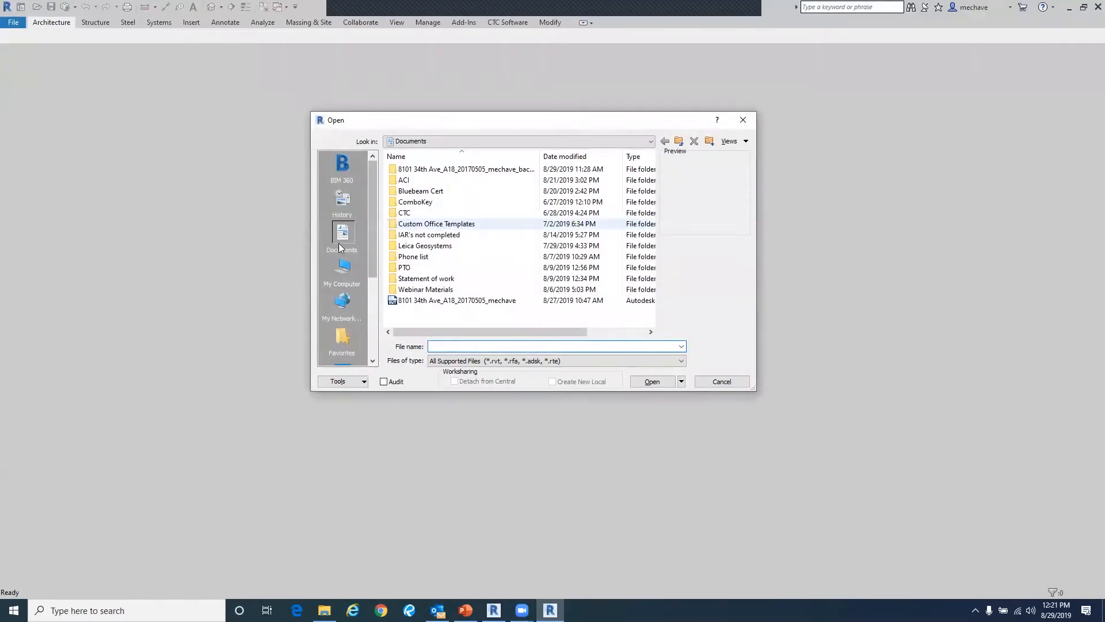
click(427, 143)
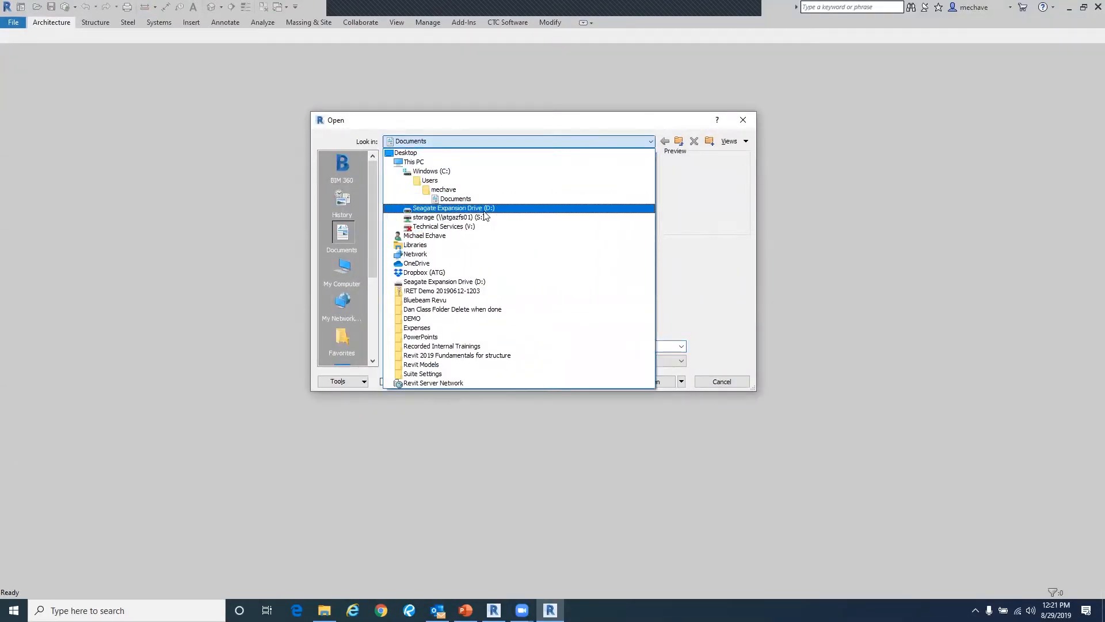
click(484, 209)
double_click(464, 192)
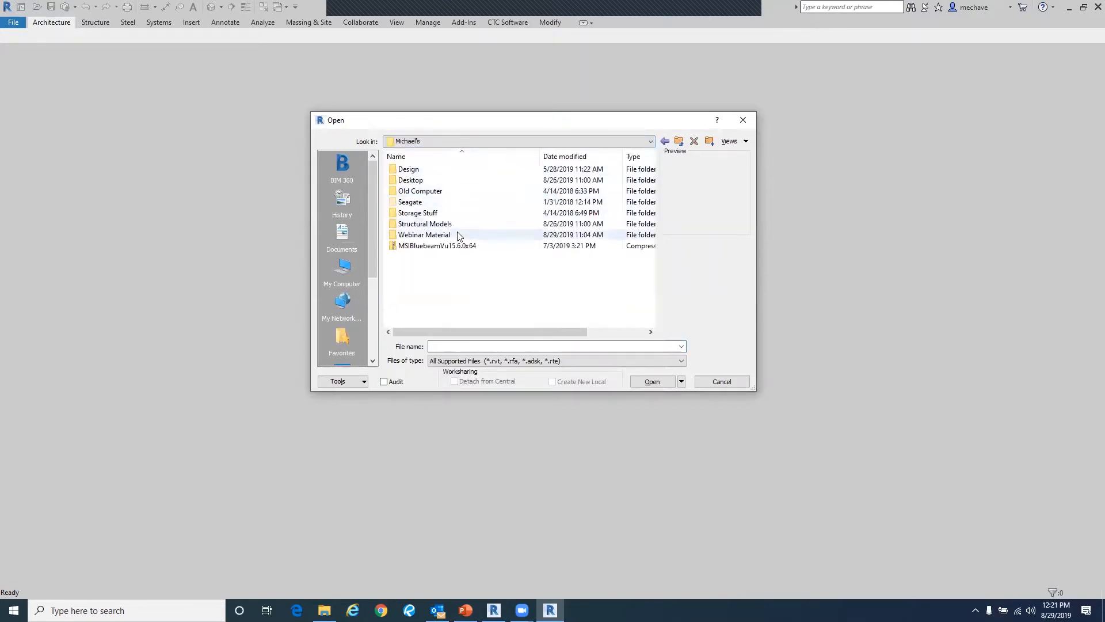
double_click(456, 223)
double_click(449, 169)
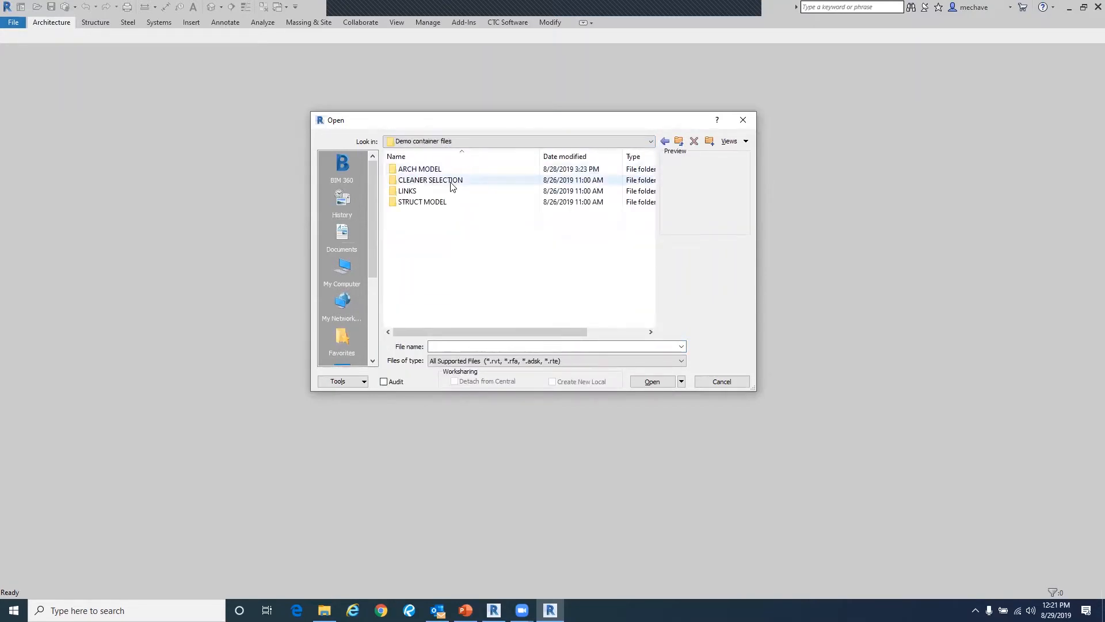
double_click(449, 169)
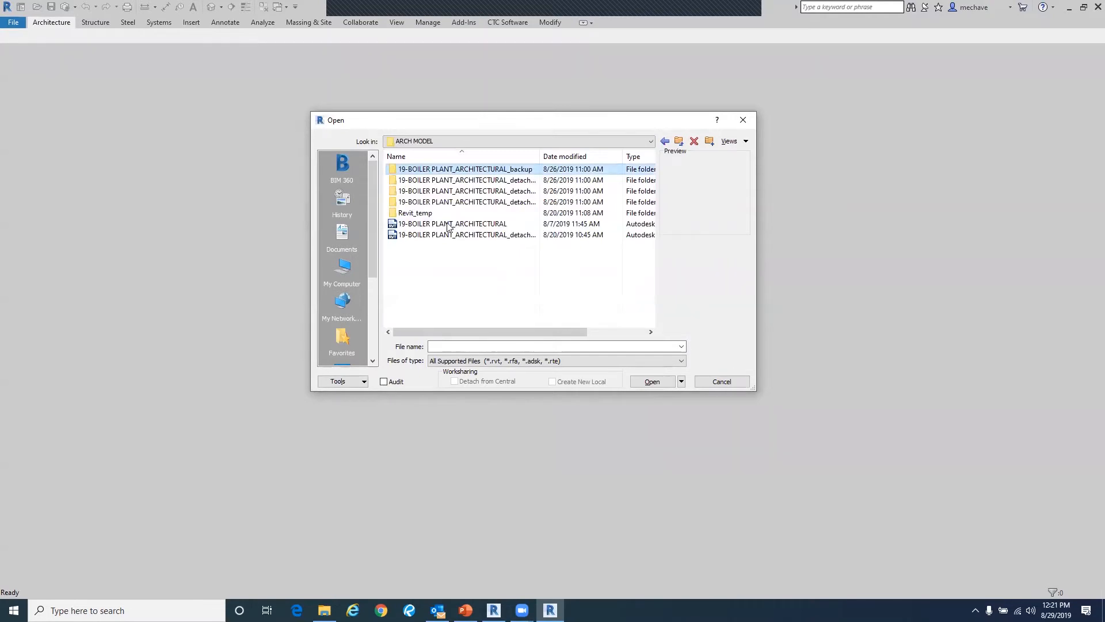
click(448, 224)
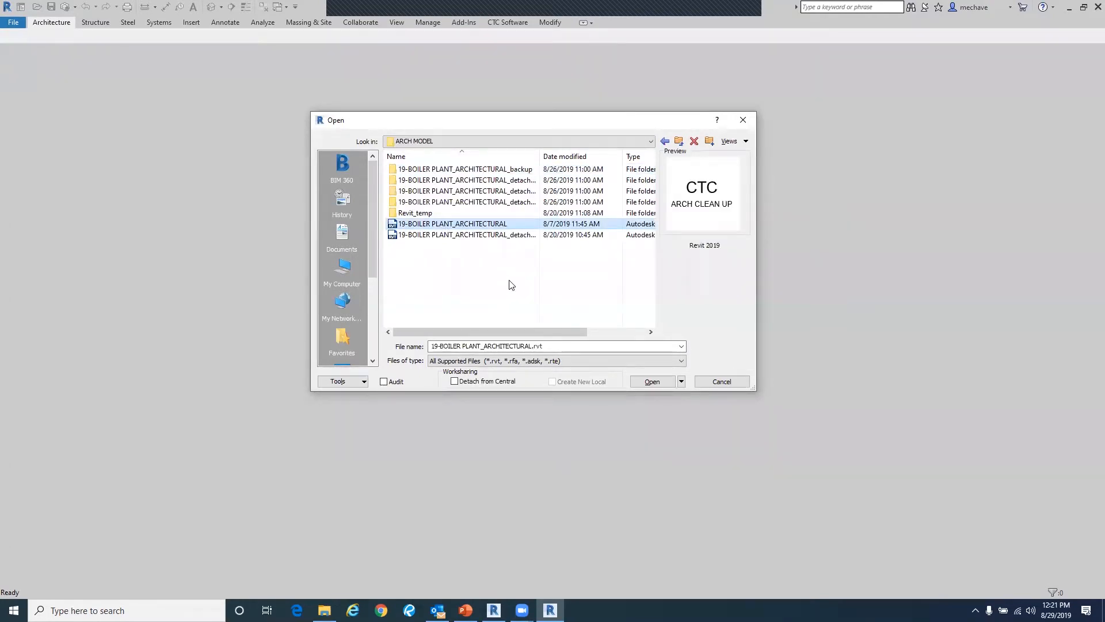
- Open it detached from central, preserving worksets and ignoring the unresolved reference
click(488, 382)
click(652, 382)
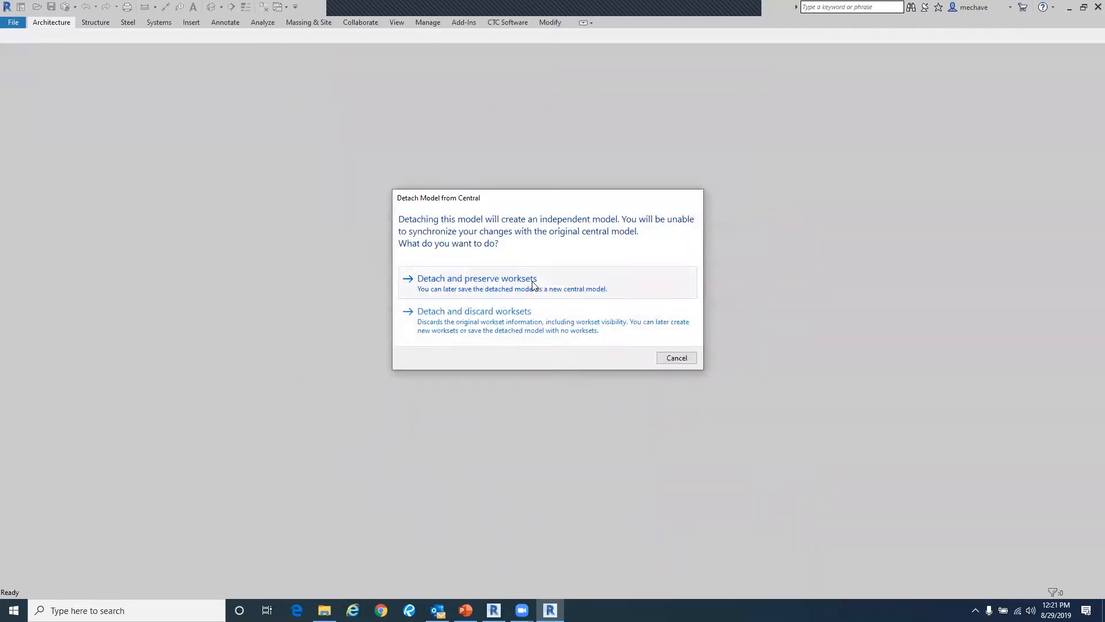
click(533, 281)
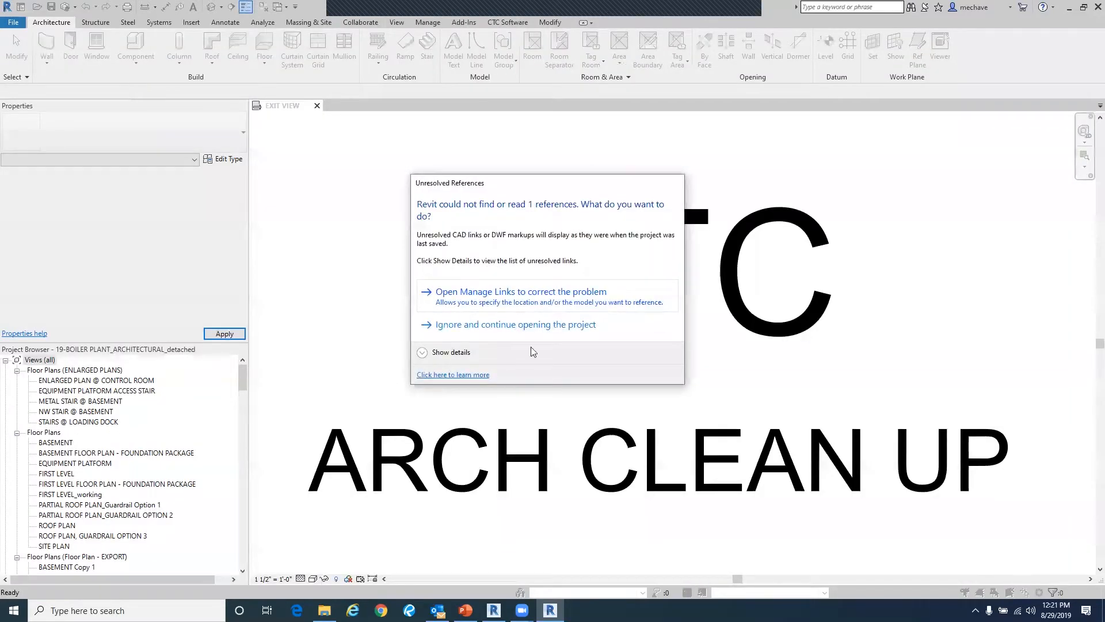
click(499, 327)
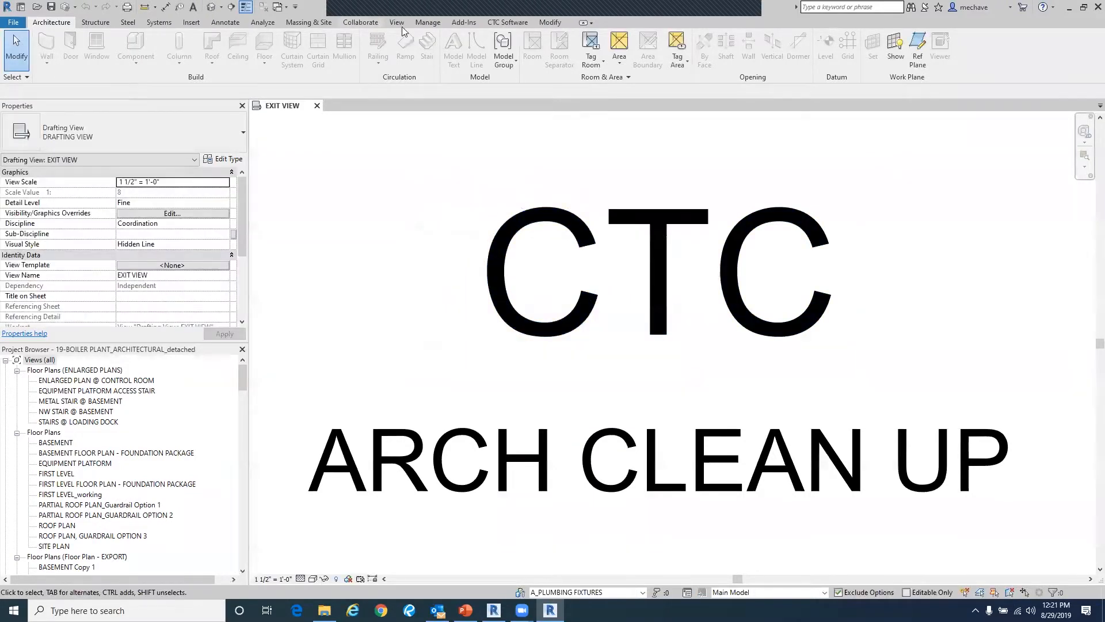
- Launch Project Cleaner and expand its Views category
click(492, 26)
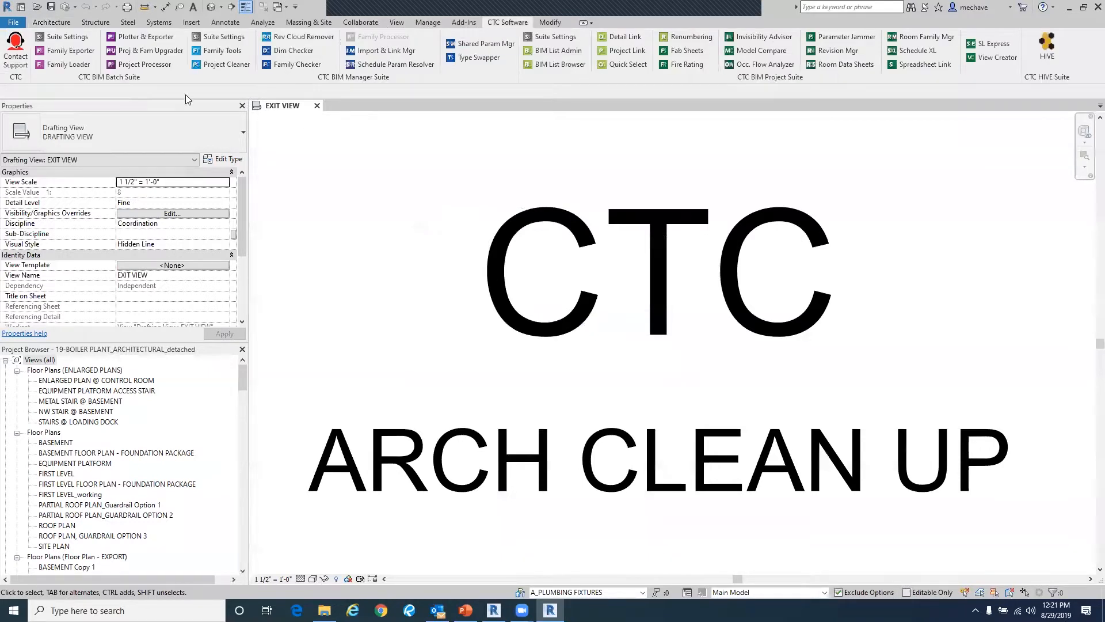
click(222, 65)
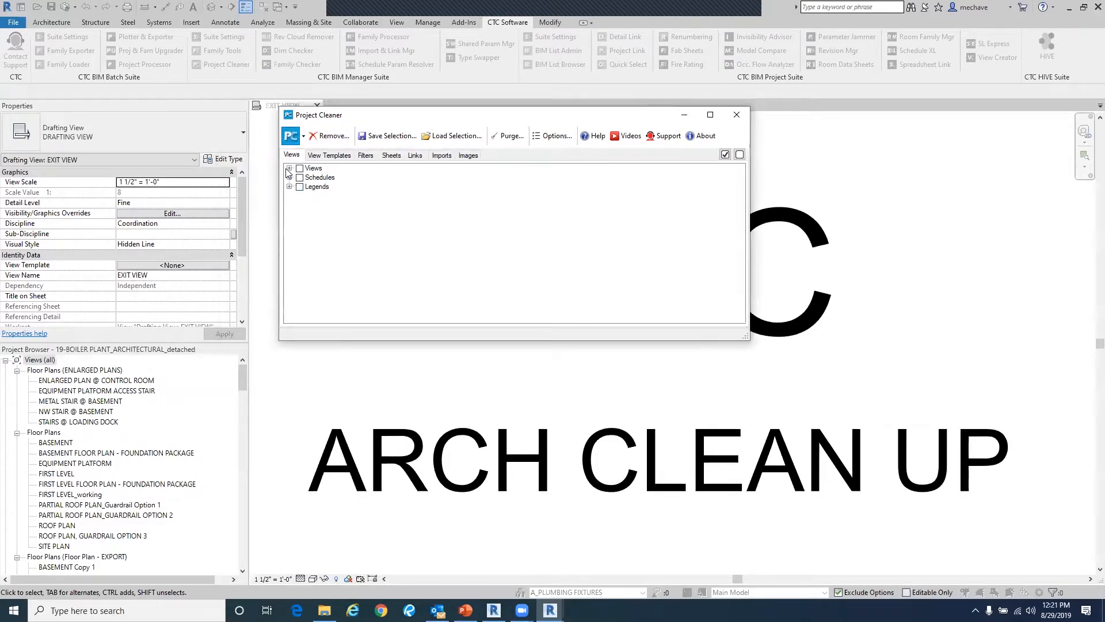
click(289, 168)
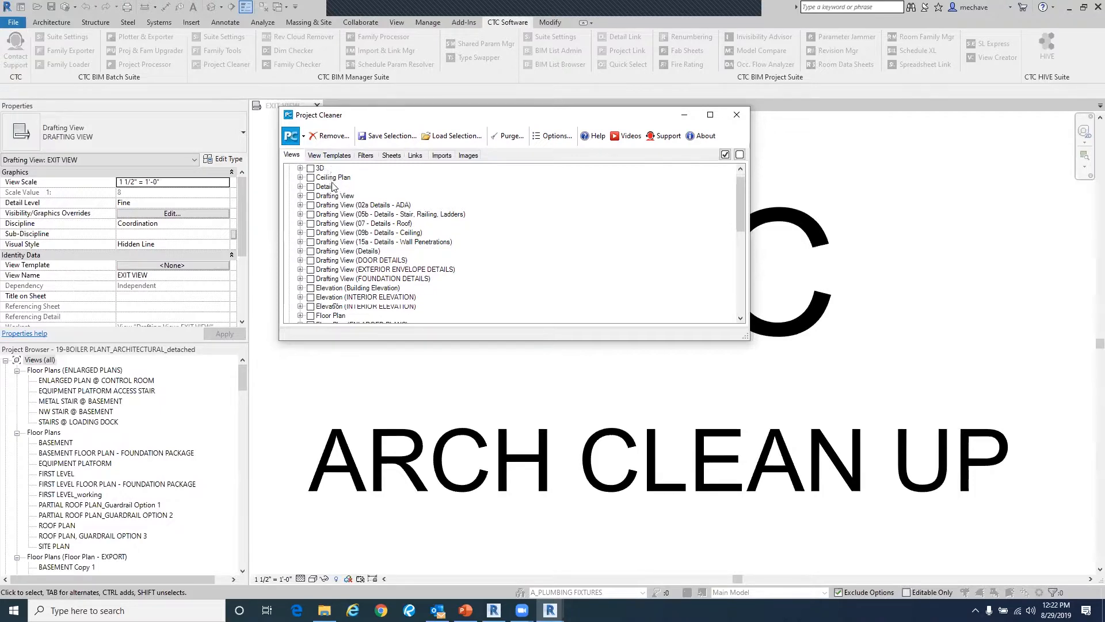
- Expand the Schedules group and check all schedules in the Views tree
scroll(334, 208, down, 3)
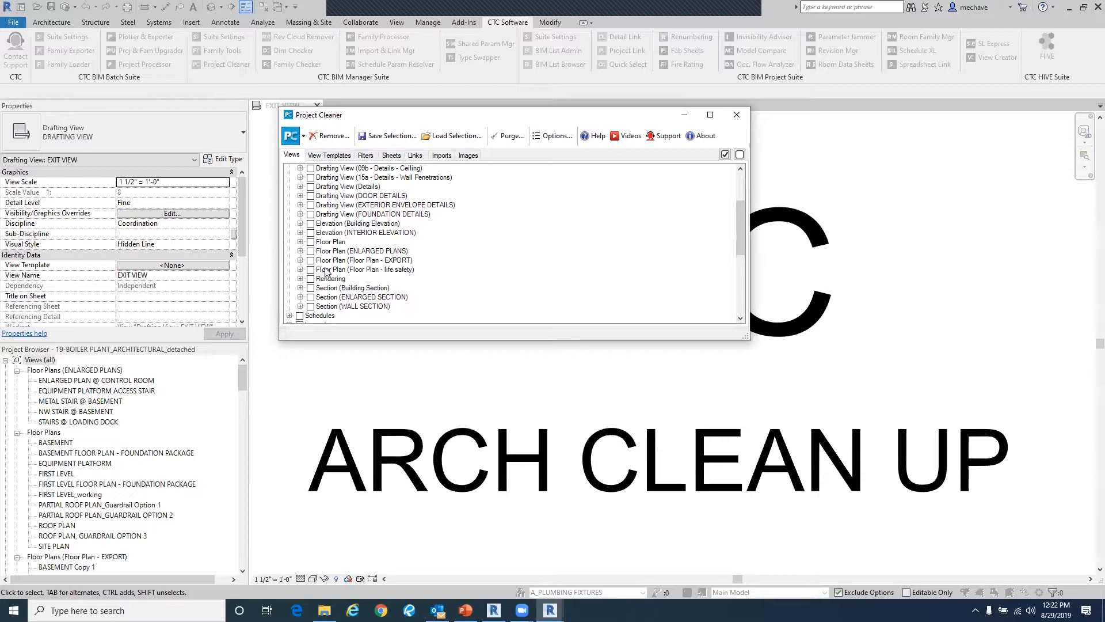
scroll(326, 271, down, 2)
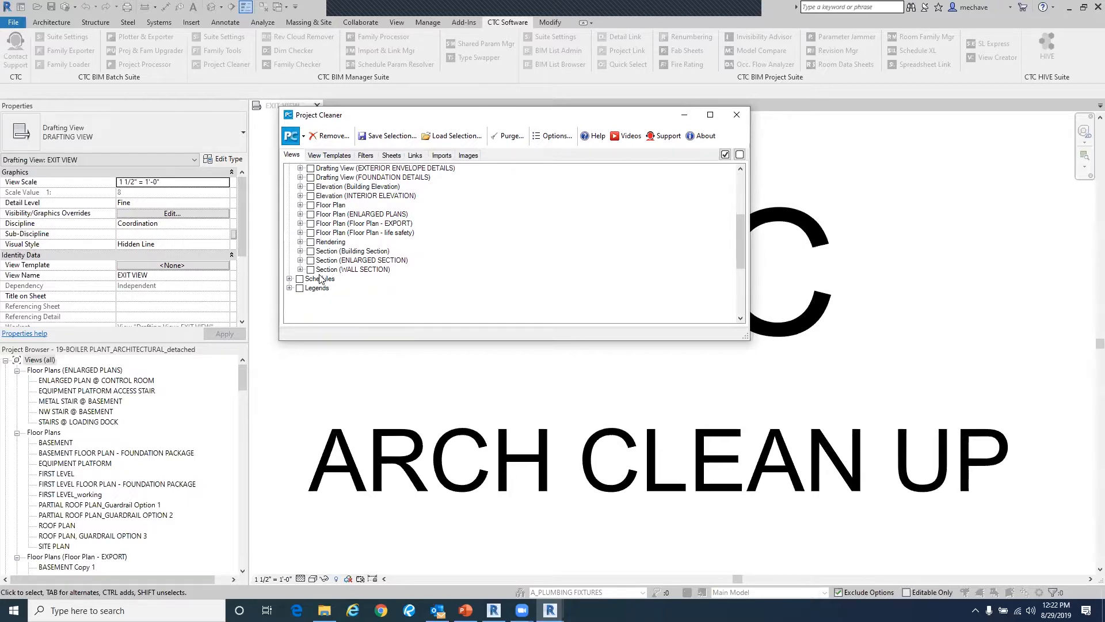
click(289, 279)
scroll(290, 284, down, 1)
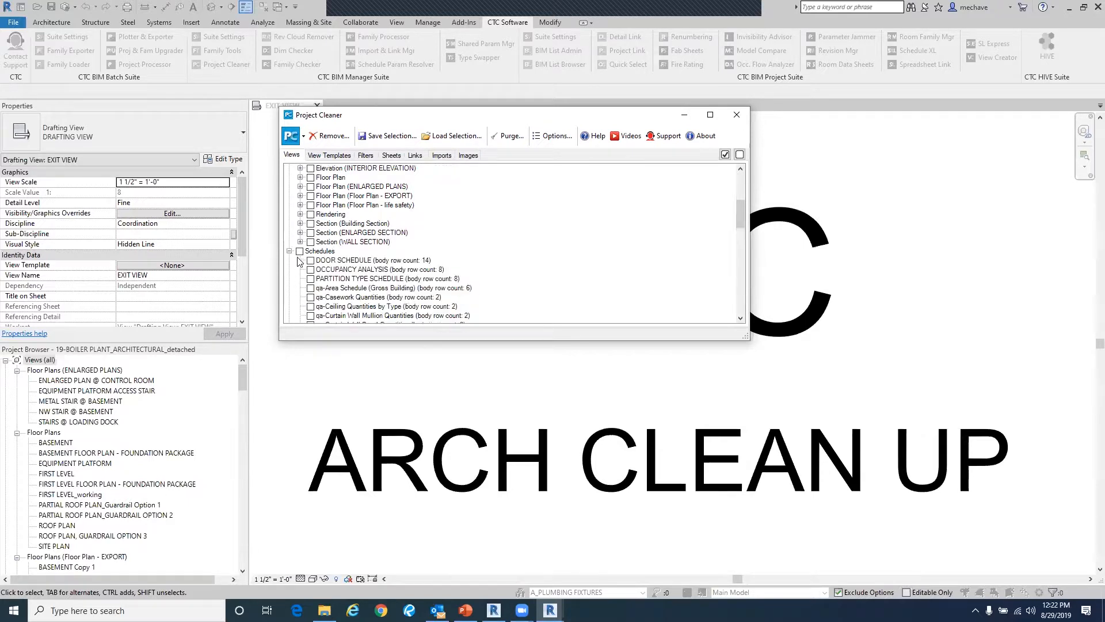
click(299, 251)
scroll(299, 254, down, 2)
click(289, 196)
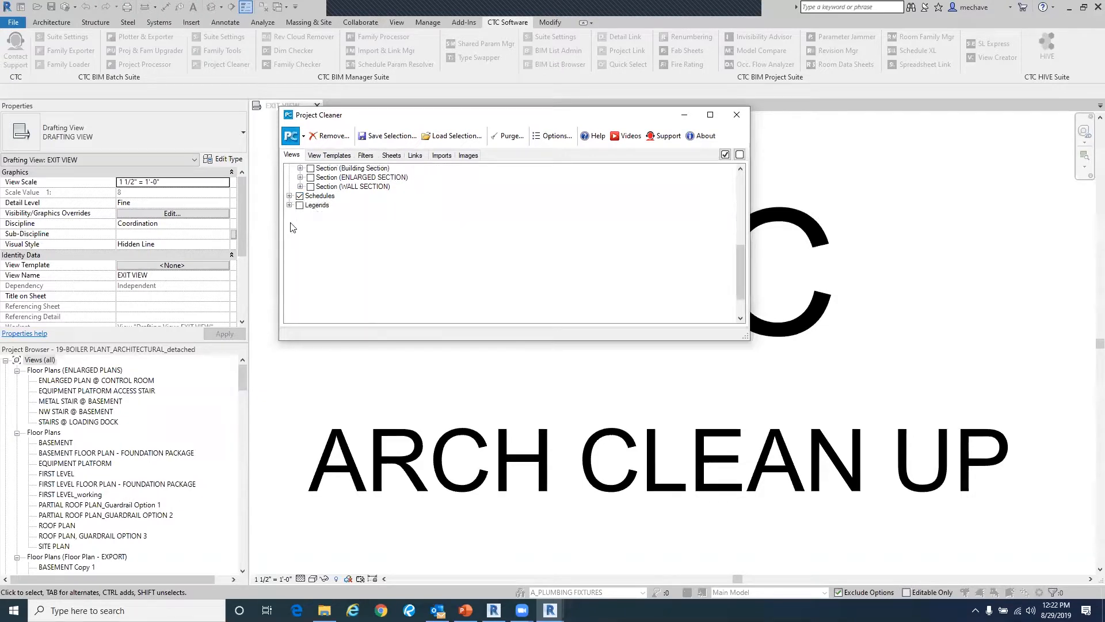
scroll(341, 253, up, 5)
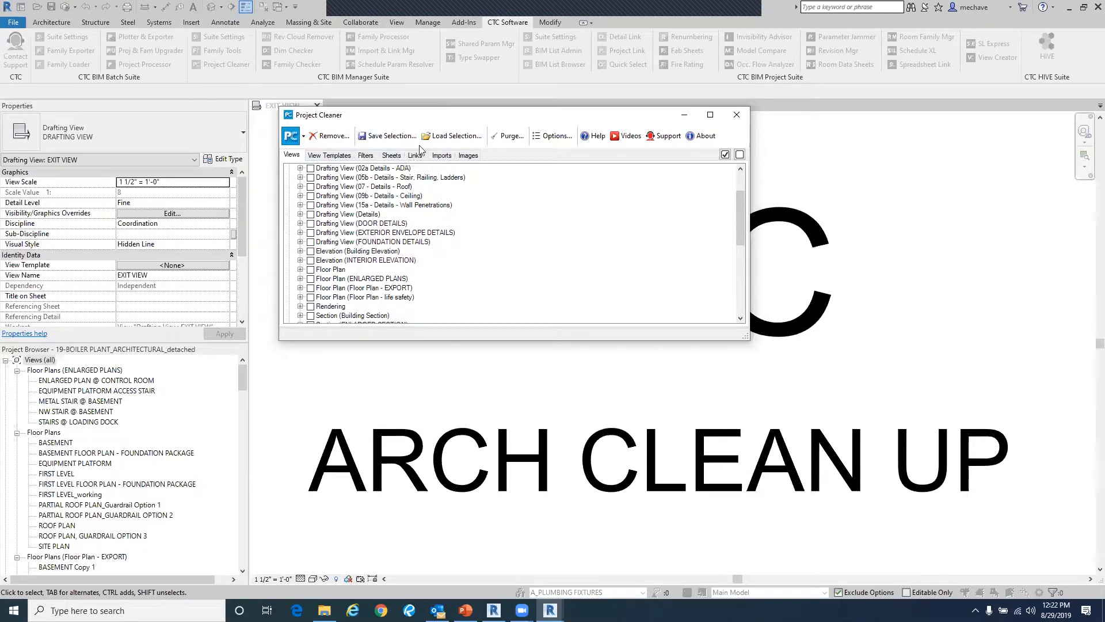
- Review the View Templates, Filters, Sheets, Links and Images tabs, returning to Views
click(320, 154)
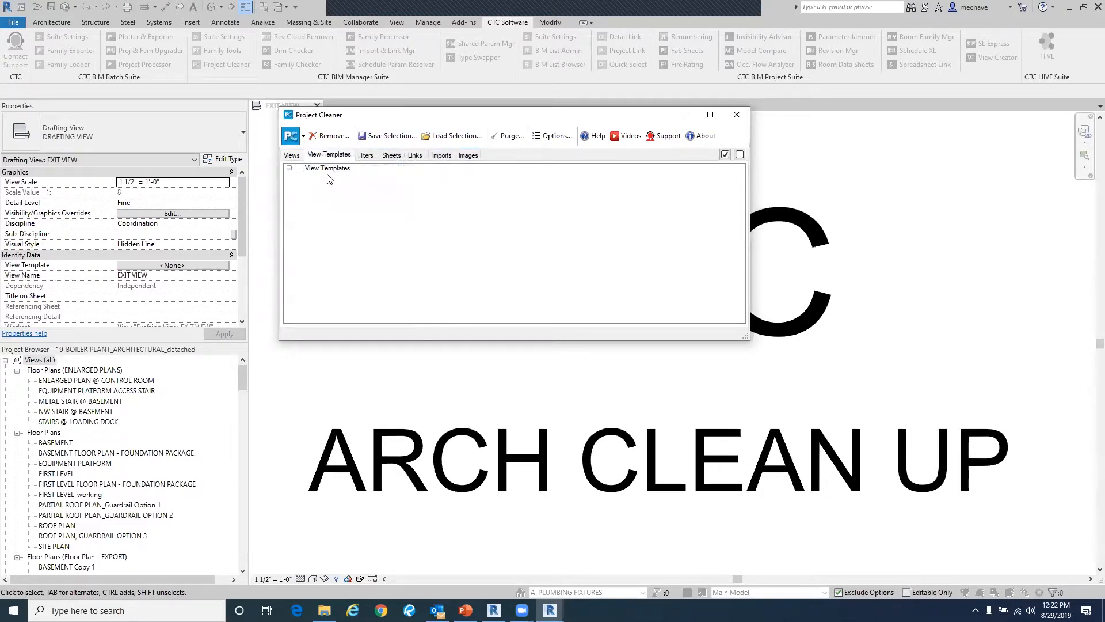
click(366, 156)
click(300, 169)
click(392, 156)
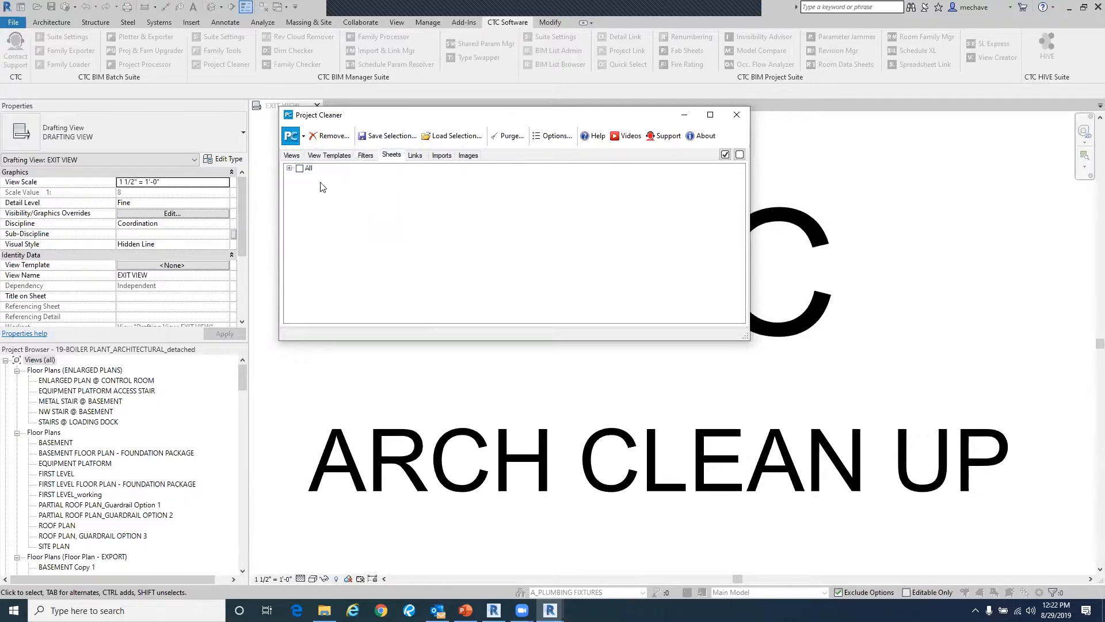
click(415, 154)
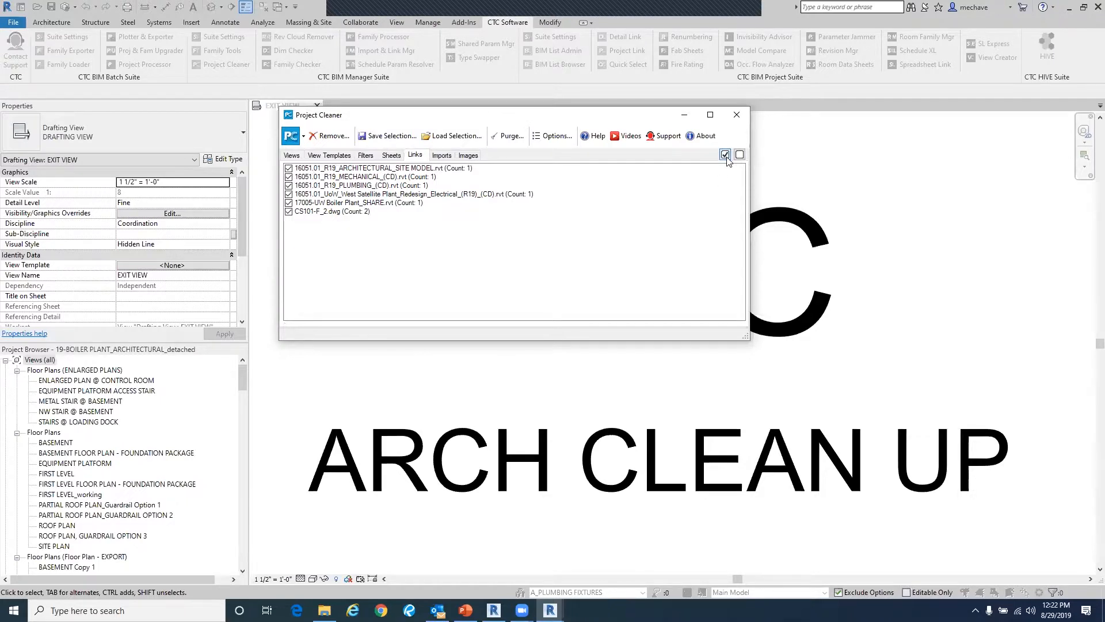
click(443, 156)
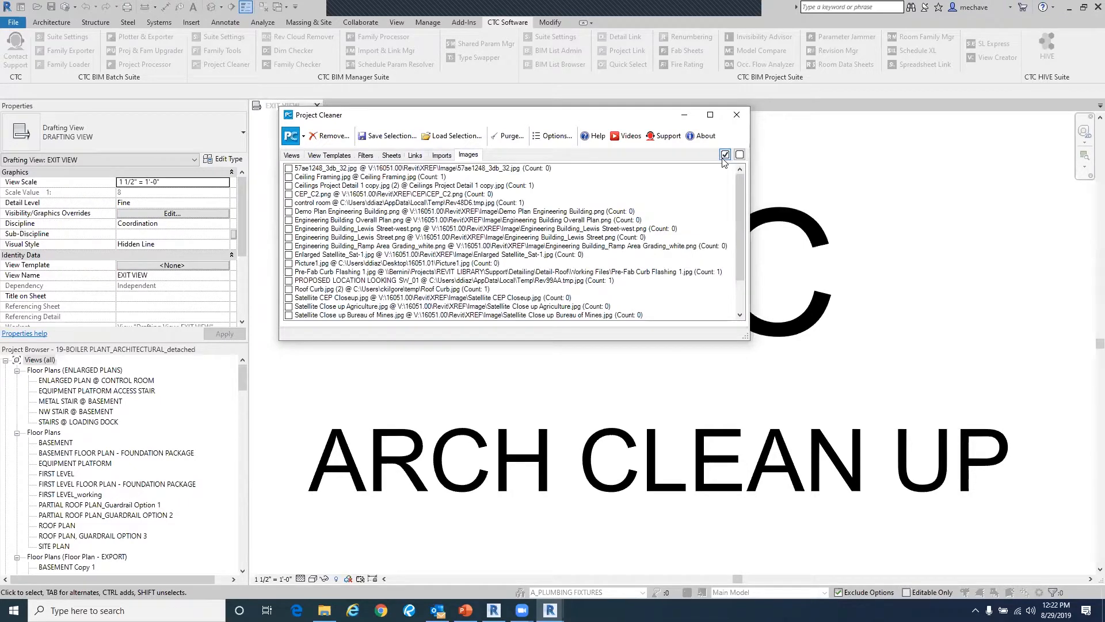
click(297, 155)
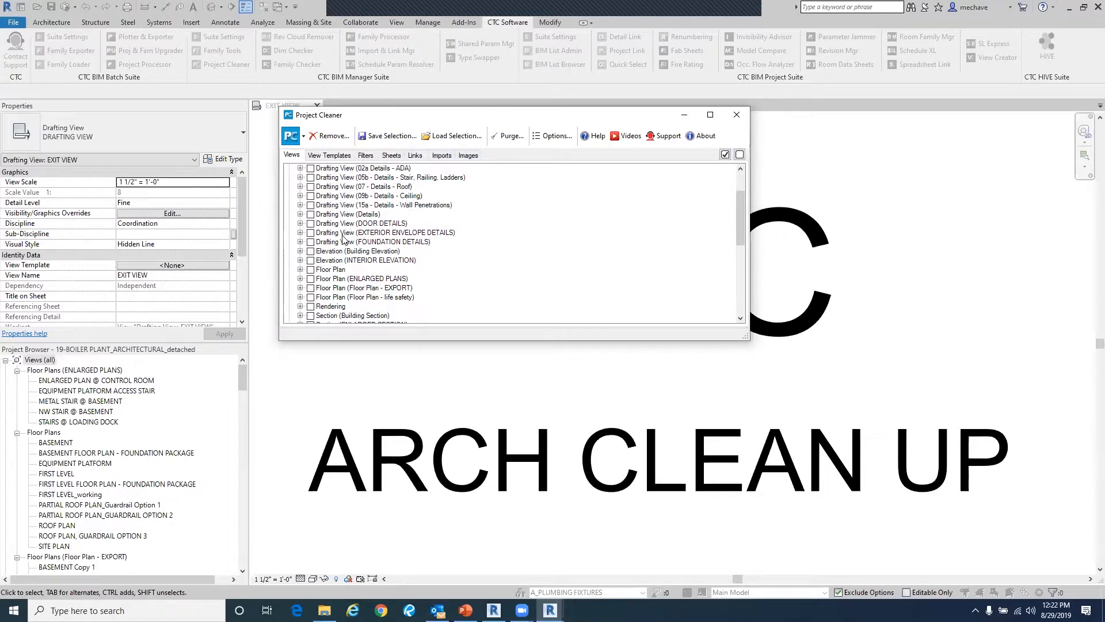
- Load the saved selection file DEMO CLEAN.pcs from the CLEANER SELECTION folder into Project Cleaner
drag(741, 200, 737, 177)
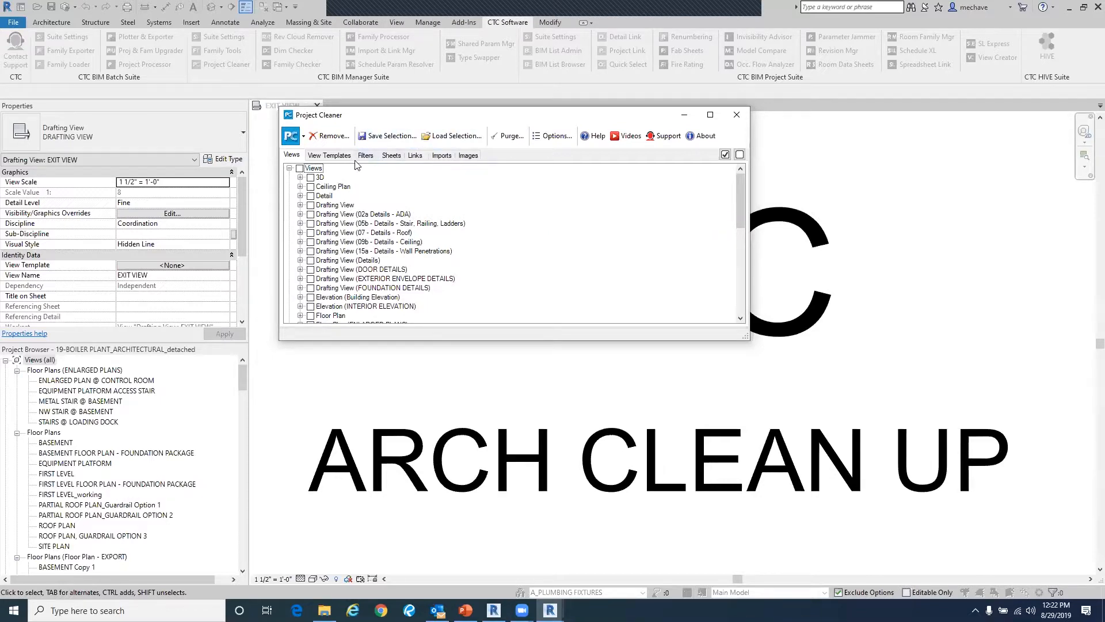
click(436, 138)
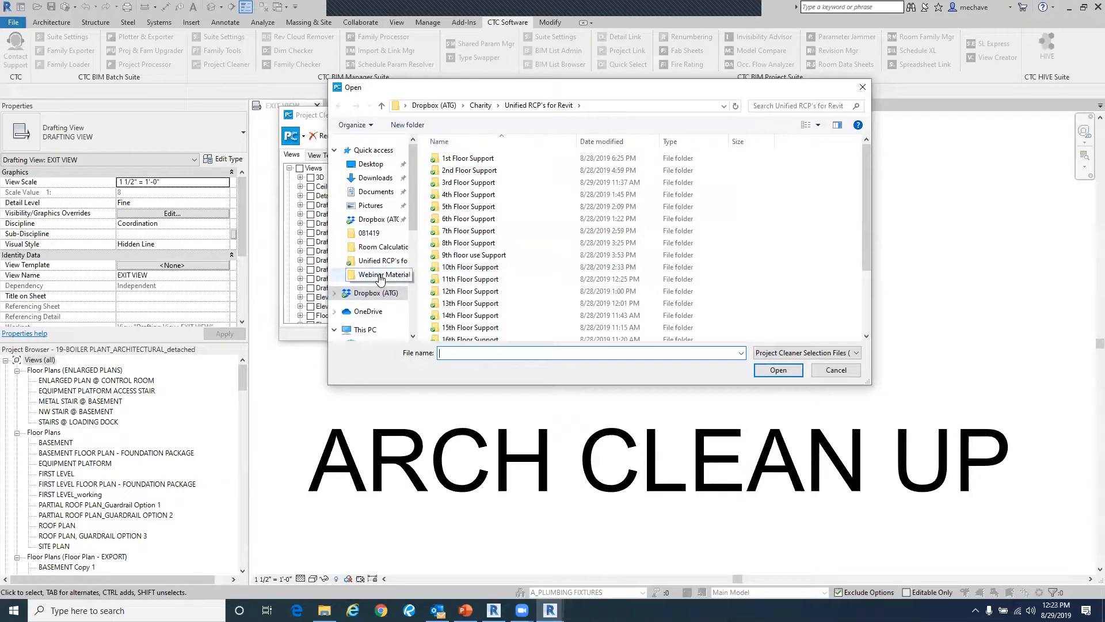
scroll(377, 287, down, 8)
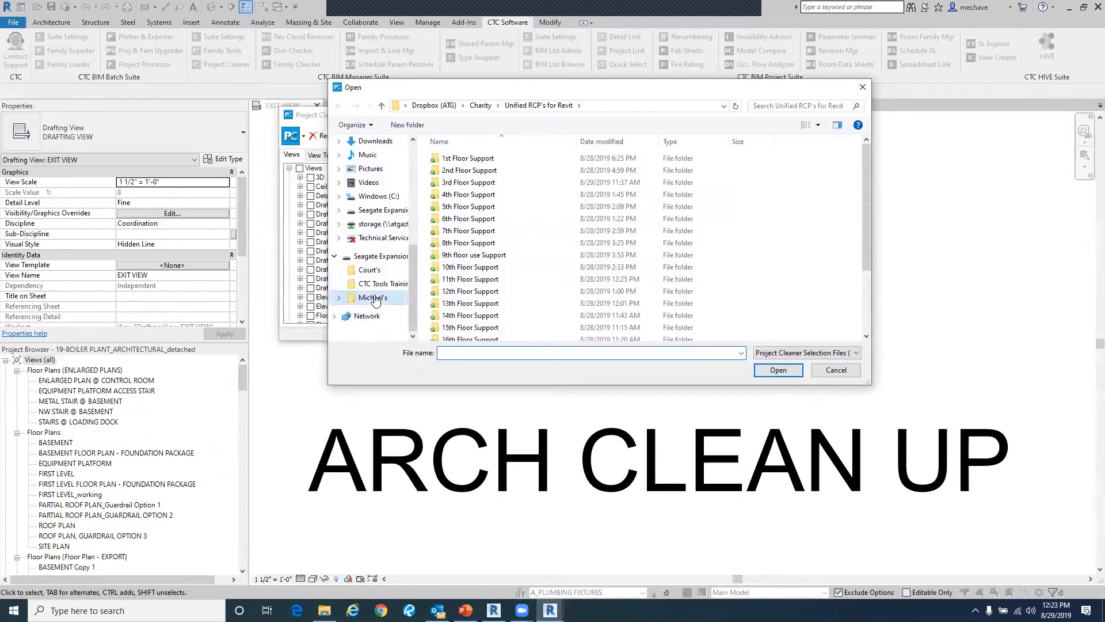
click(373, 297)
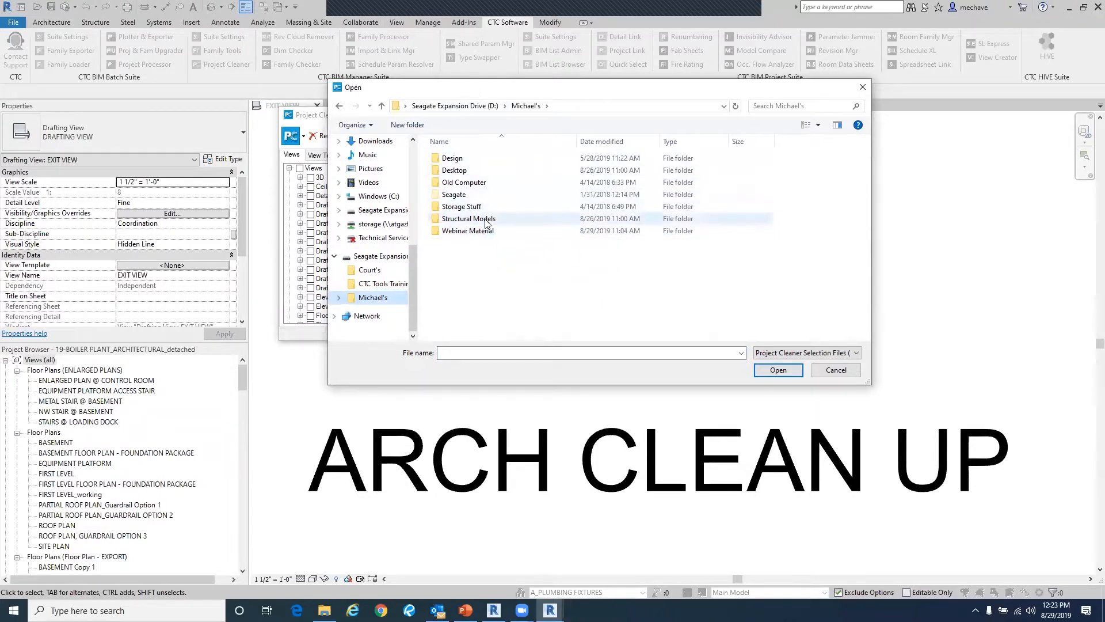
double_click(485, 219)
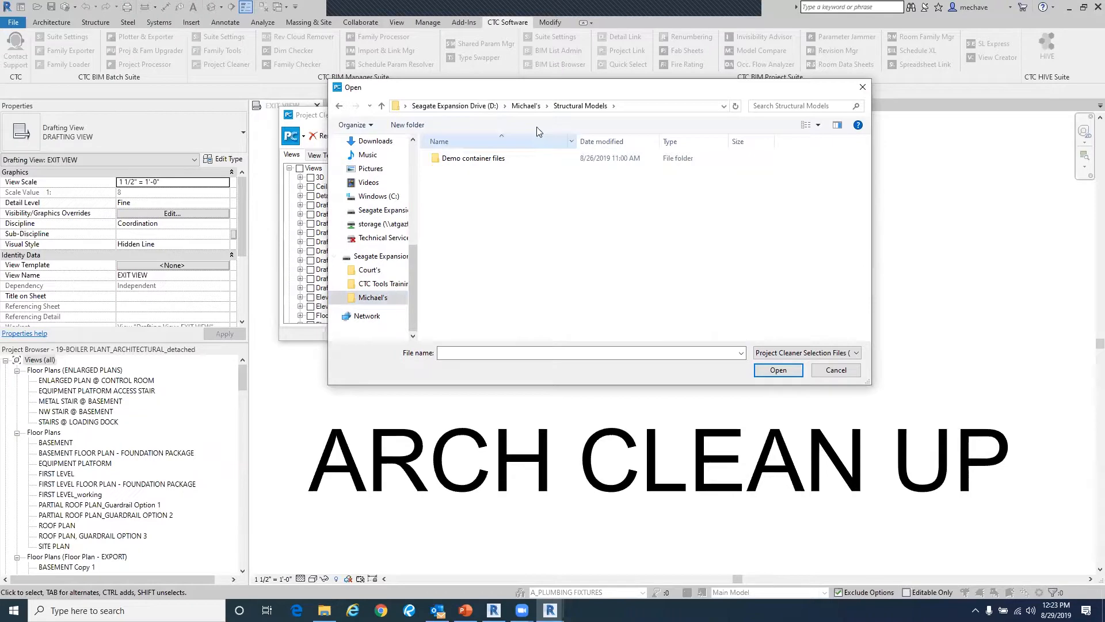
click(516, 159)
double_click(515, 159)
double_click(483, 170)
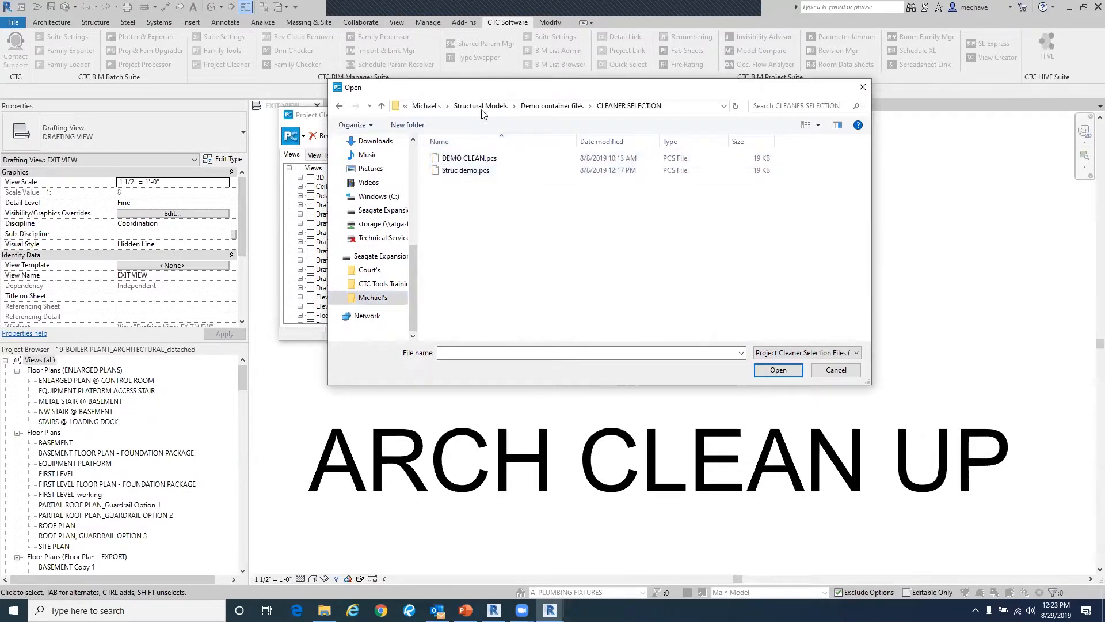
drag(466, 93, 421, 237)
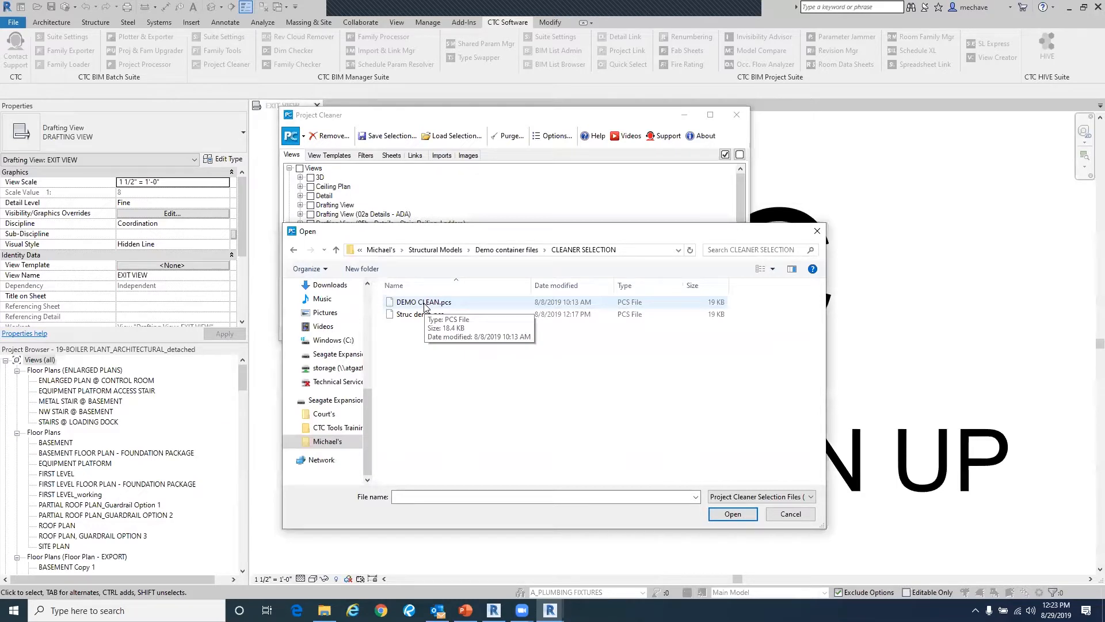
click(425, 303)
click(731, 514)
- Remove all loaded selected views, templates, filters, sheets, links and images, then purge all unused elements
scroll(340, 232, up, 1)
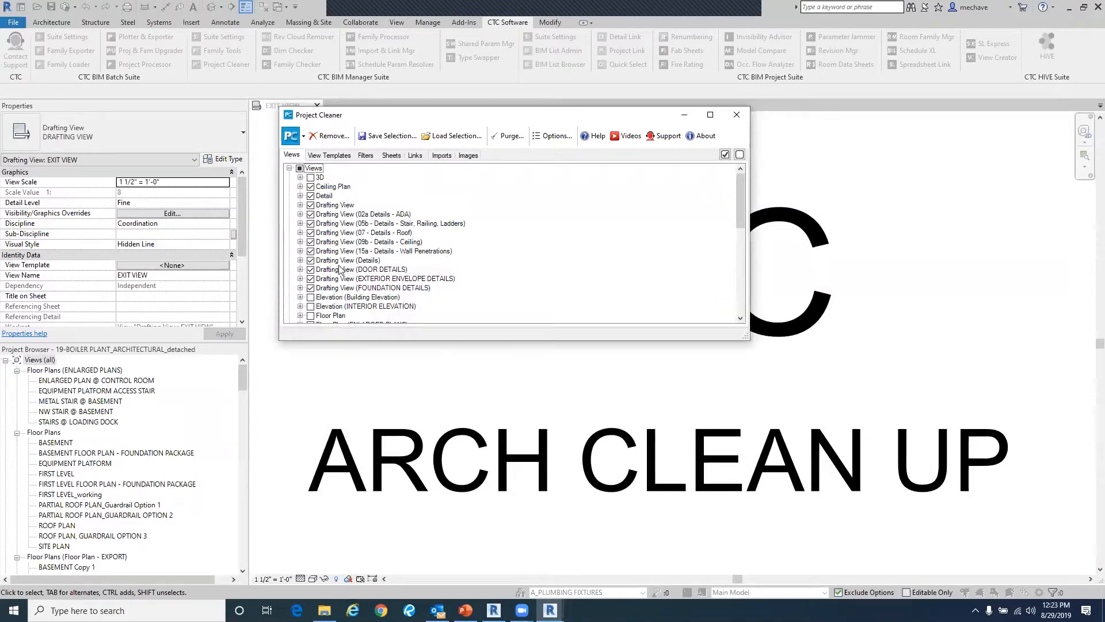
scroll(323, 211, down, 3)
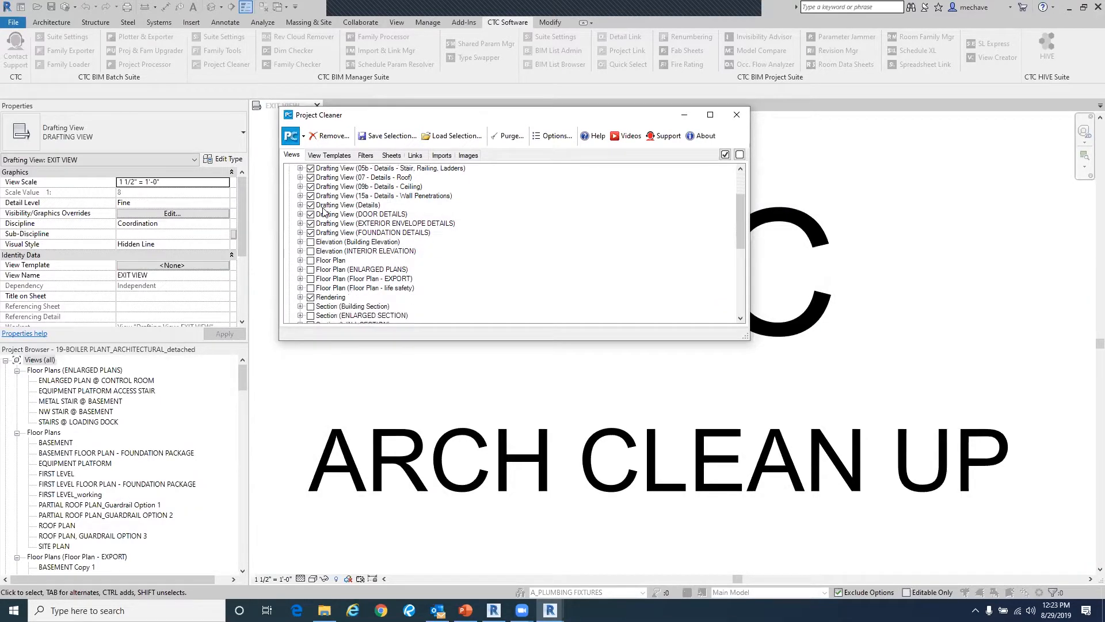
scroll(323, 210, down, 3)
scroll(330, 297, up, 5)
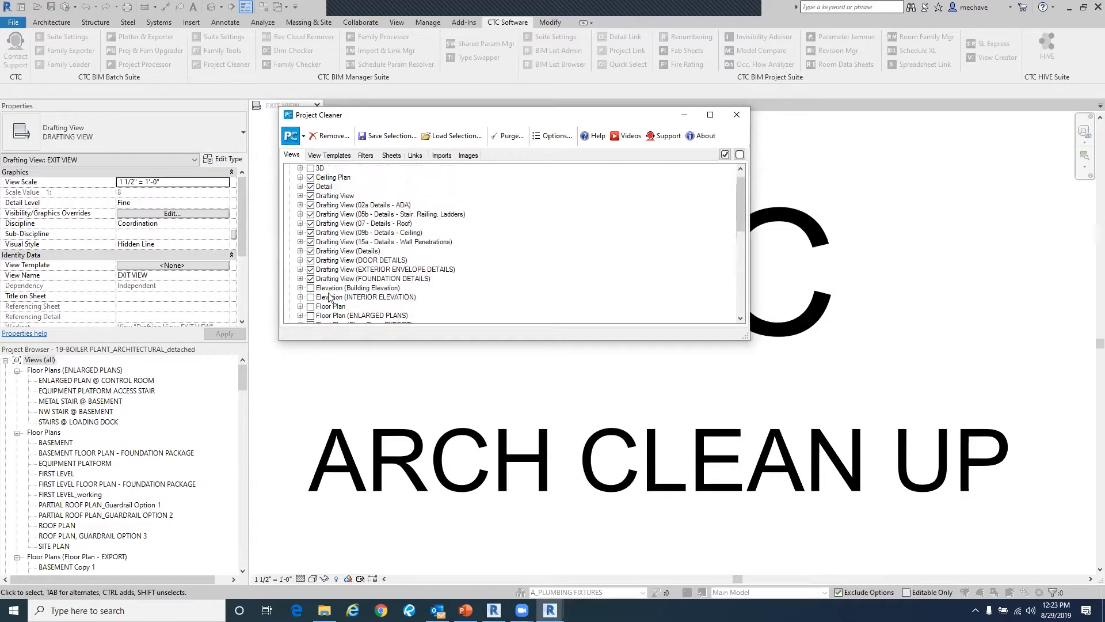
scroll(330, 297, up, 1)
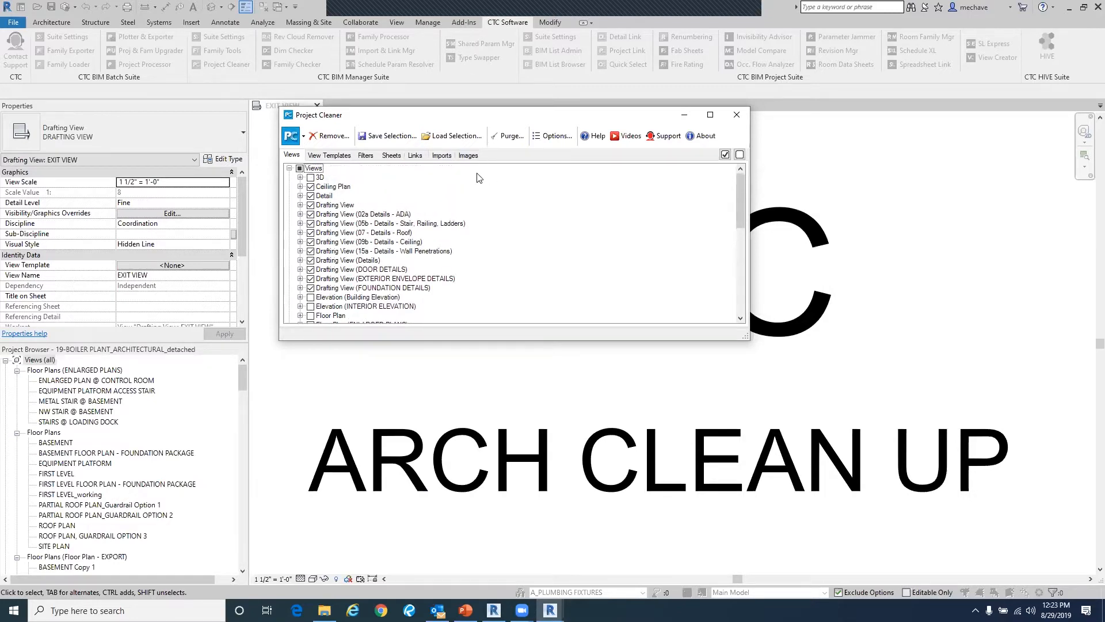
click(331, 138)
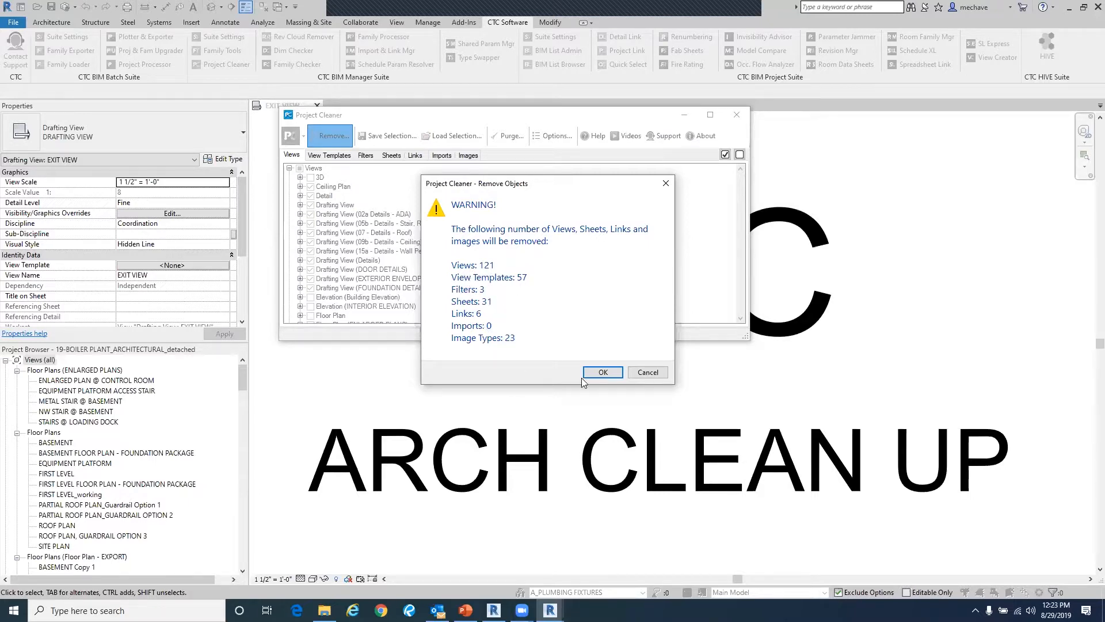
click(601, 373)
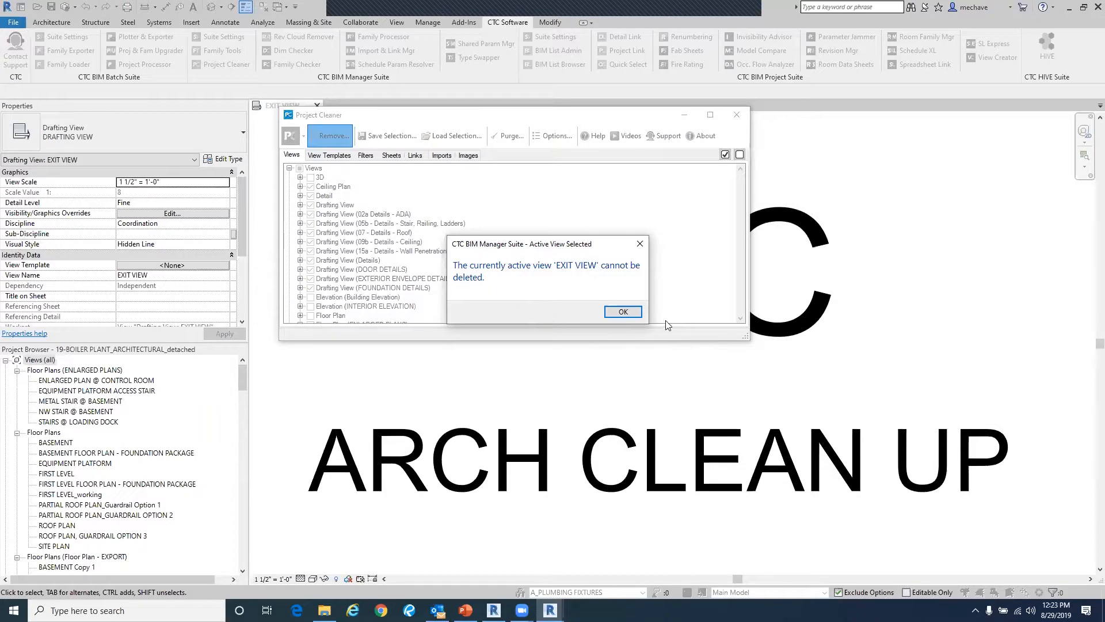
click(613, 317)
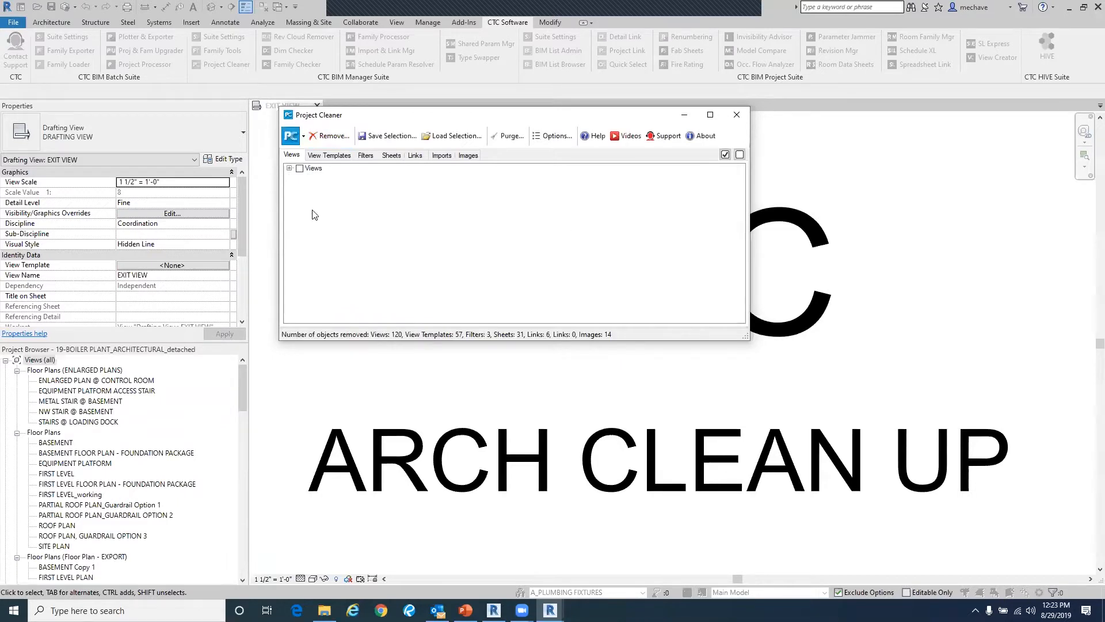
click(502, 141)
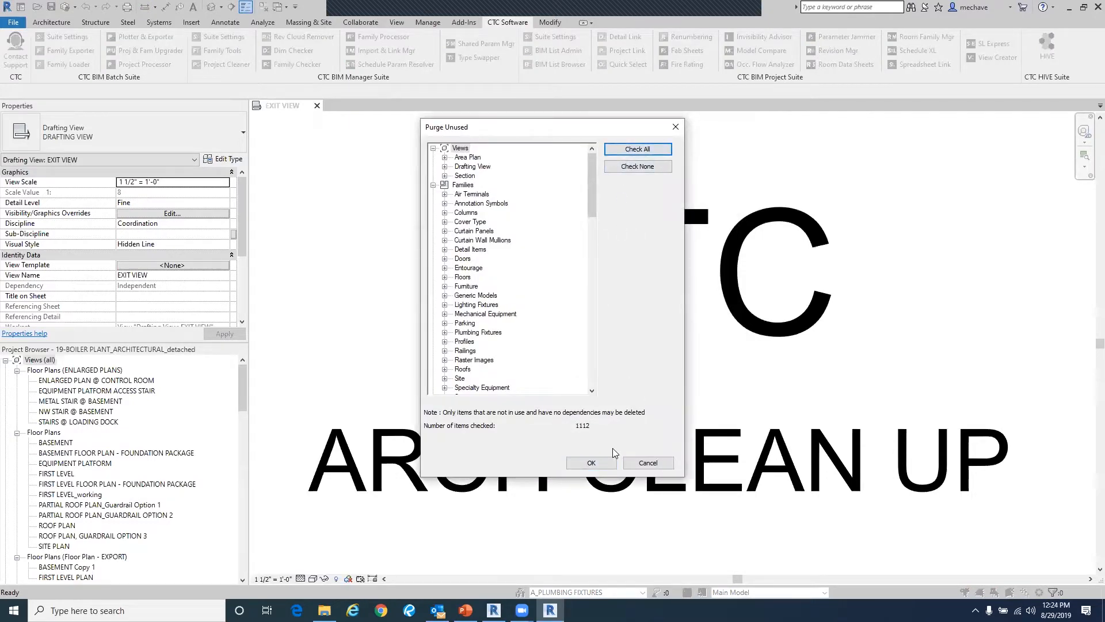
click(601, 463)
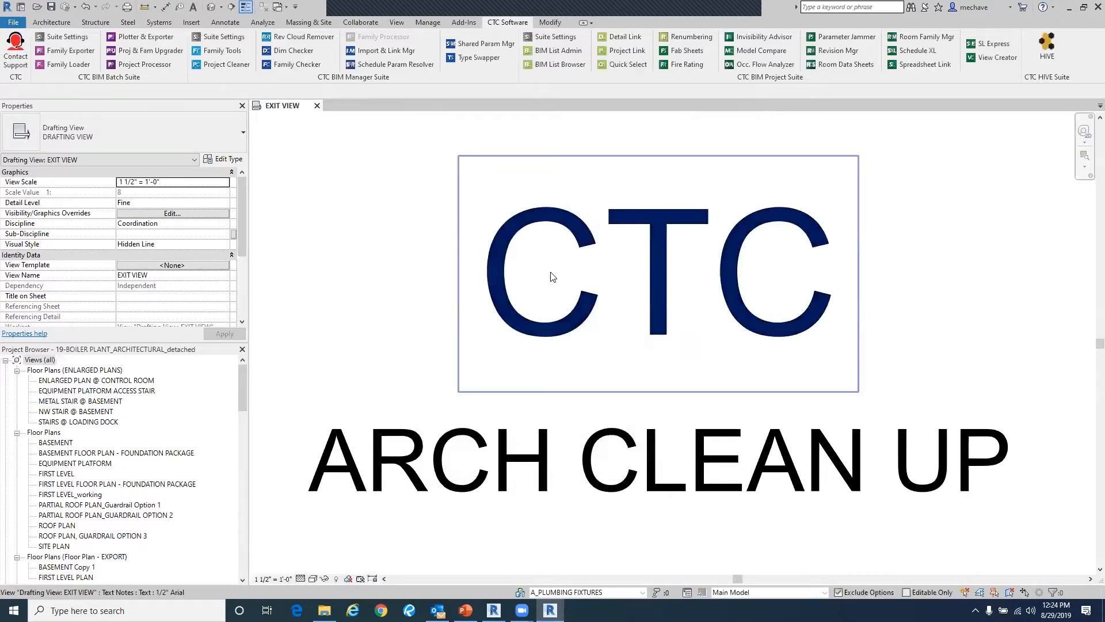
- Save the project as 19-BOILER PLANT_ARCHITECTURAL_detached_web.rvt in the ARCH MODEL folder
click(13, 22)
mouse_move(55, 166)
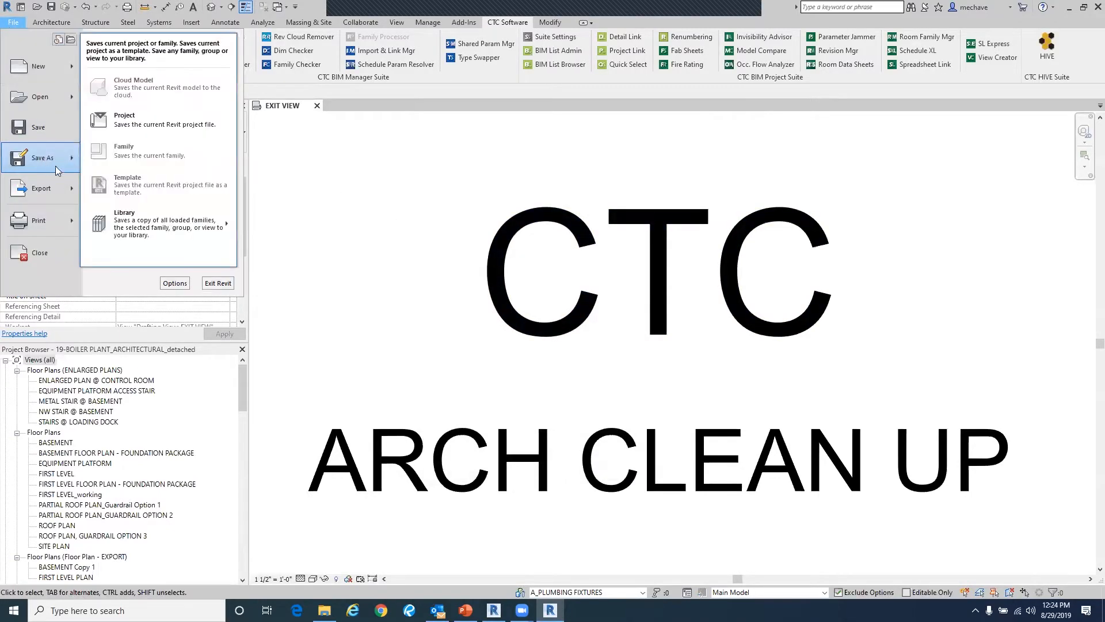
click(141, 115)
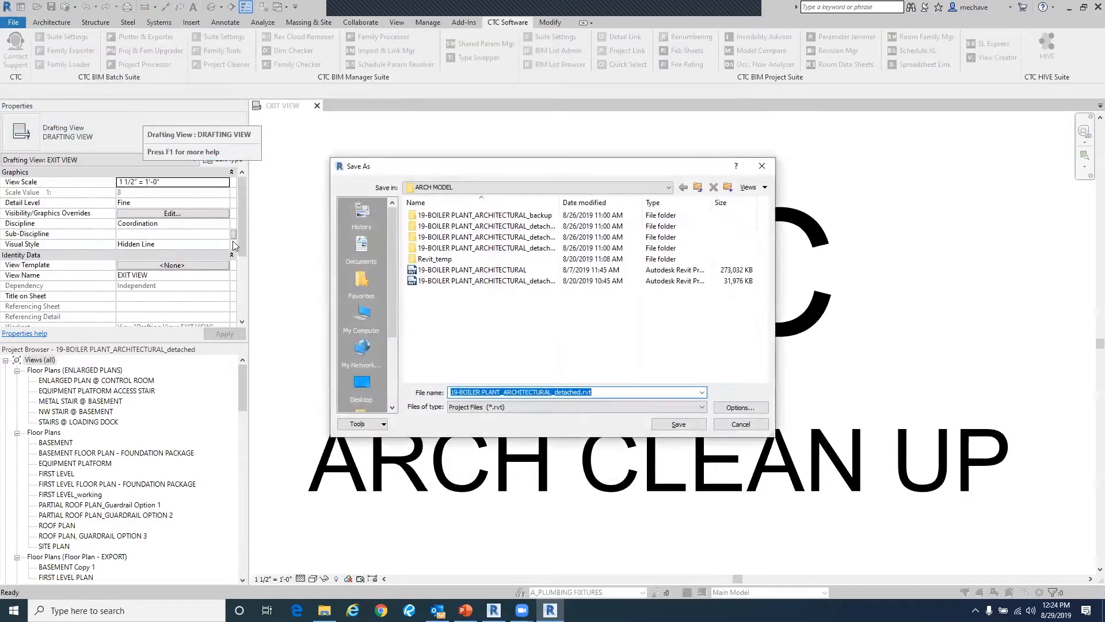
click(580, 393)
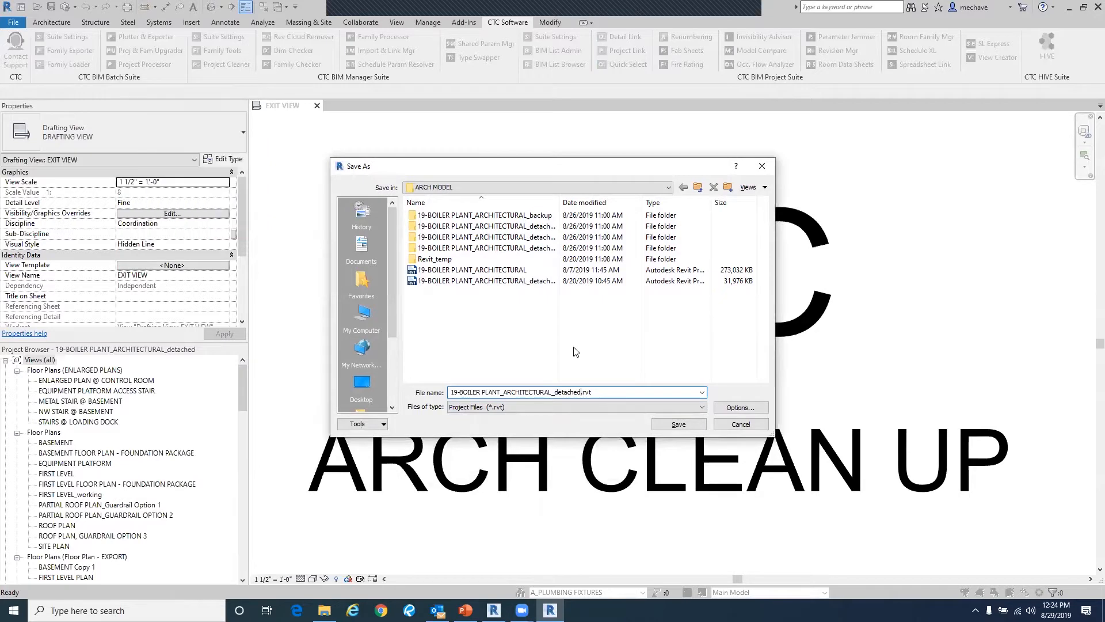
text(_web)
click(684, 427)
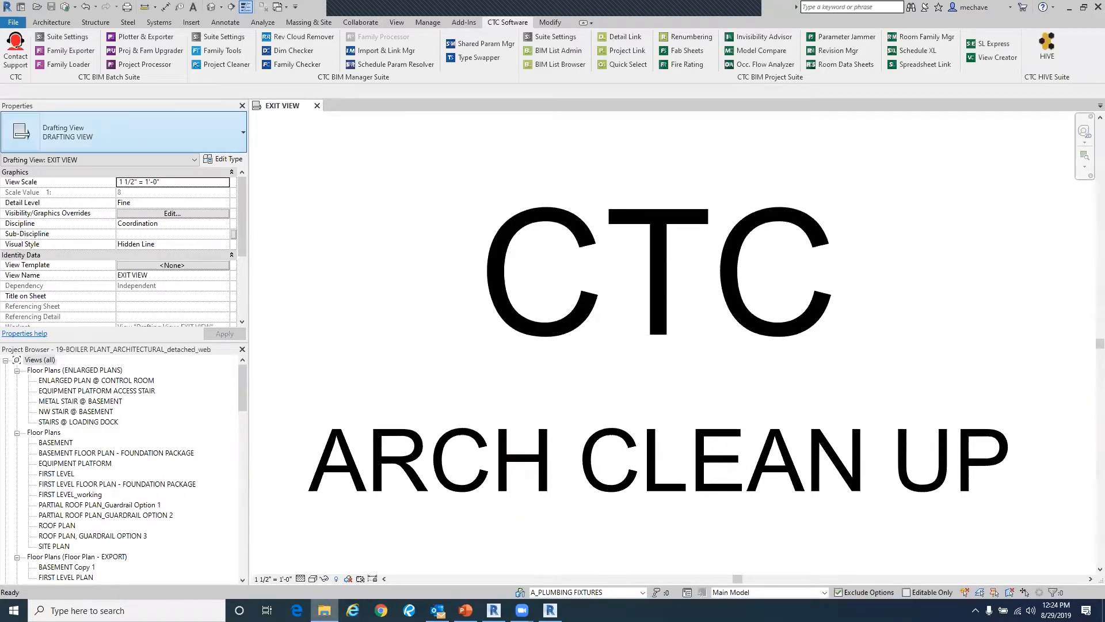
- Check the saved files in the ARCH MODEL folder in File Explorer
click(324, 610)
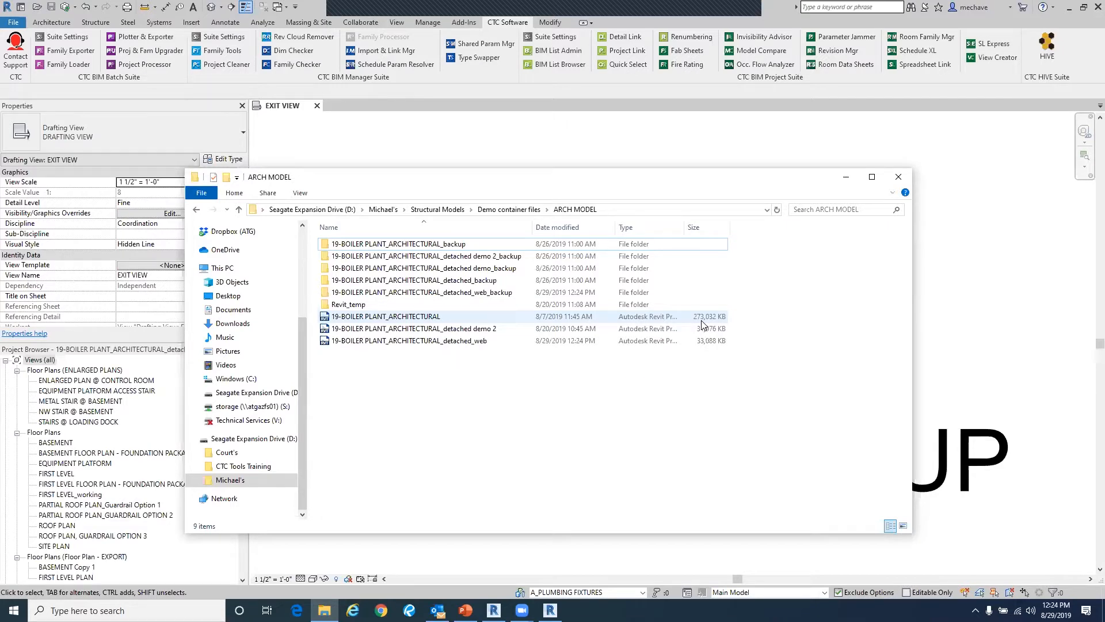
click(846, 177)
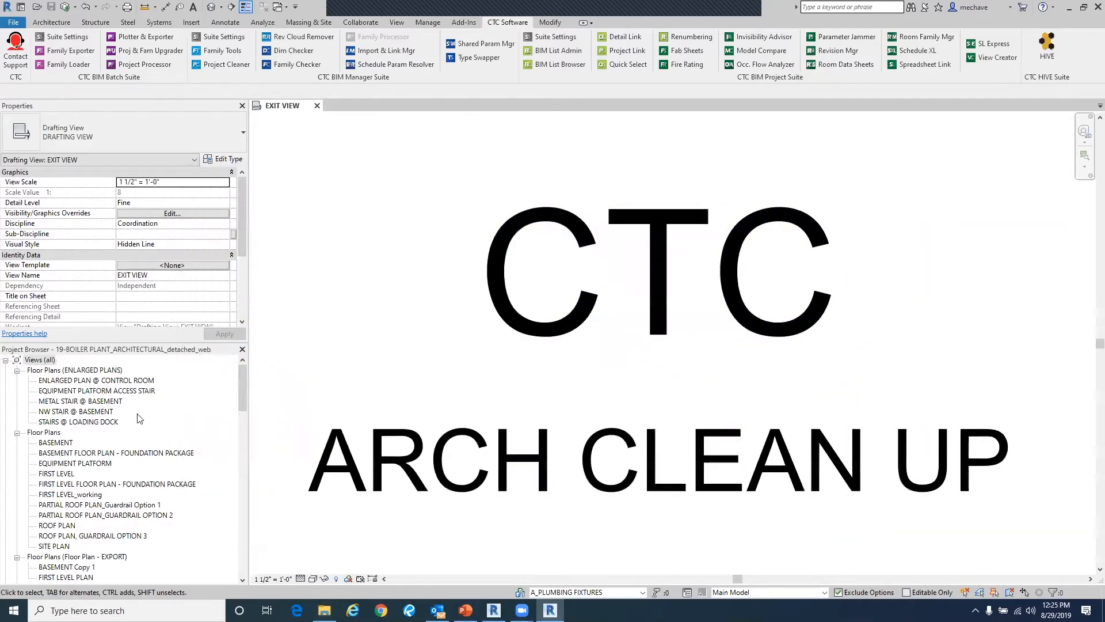
- Reopen Project Cleaner to review the remaining views and view templates, then close it
right_click(118, 381)
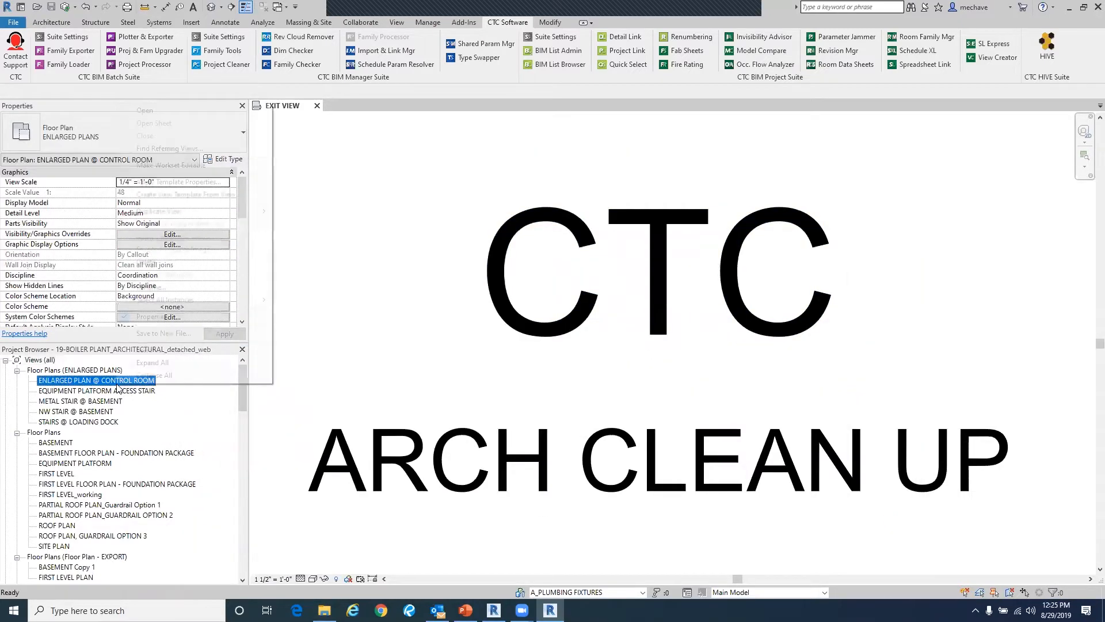
click(296, 419)
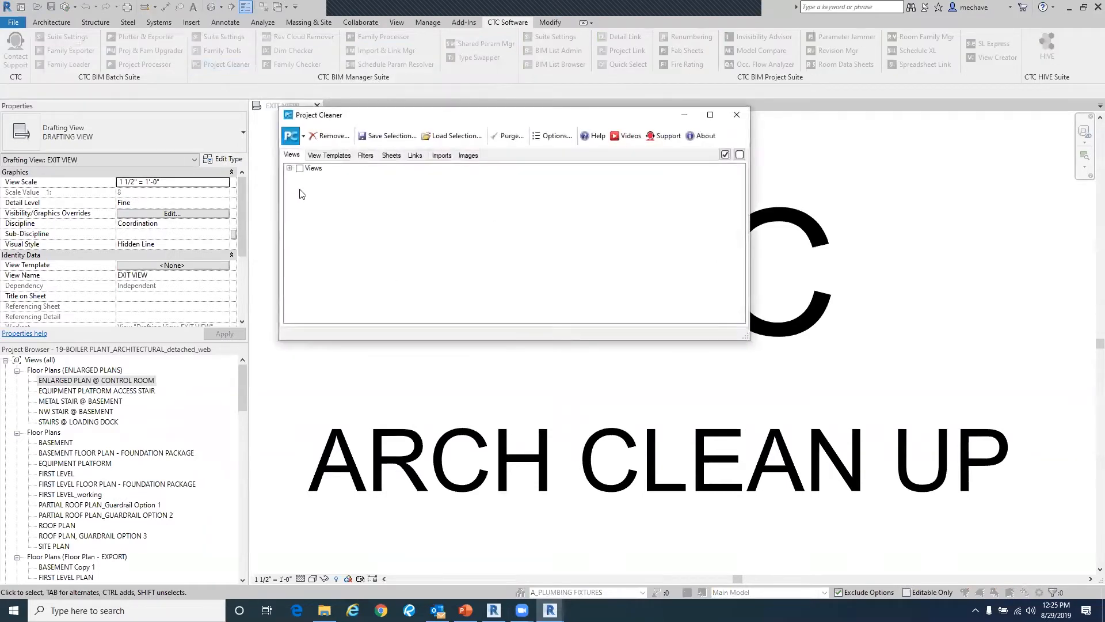
click(289, 168)
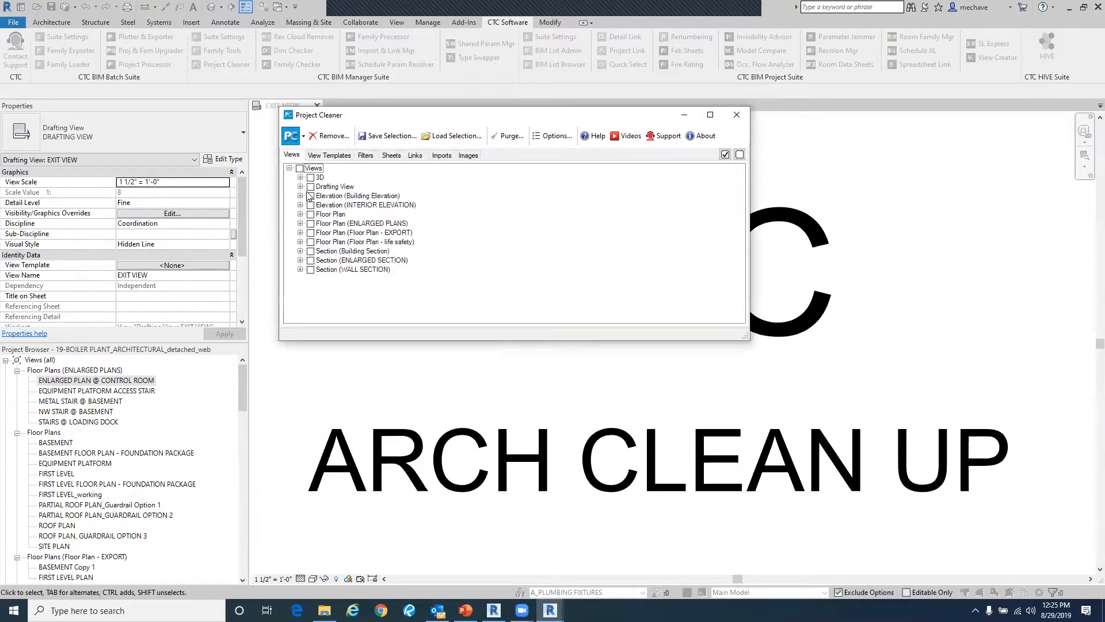
click(322, 159)
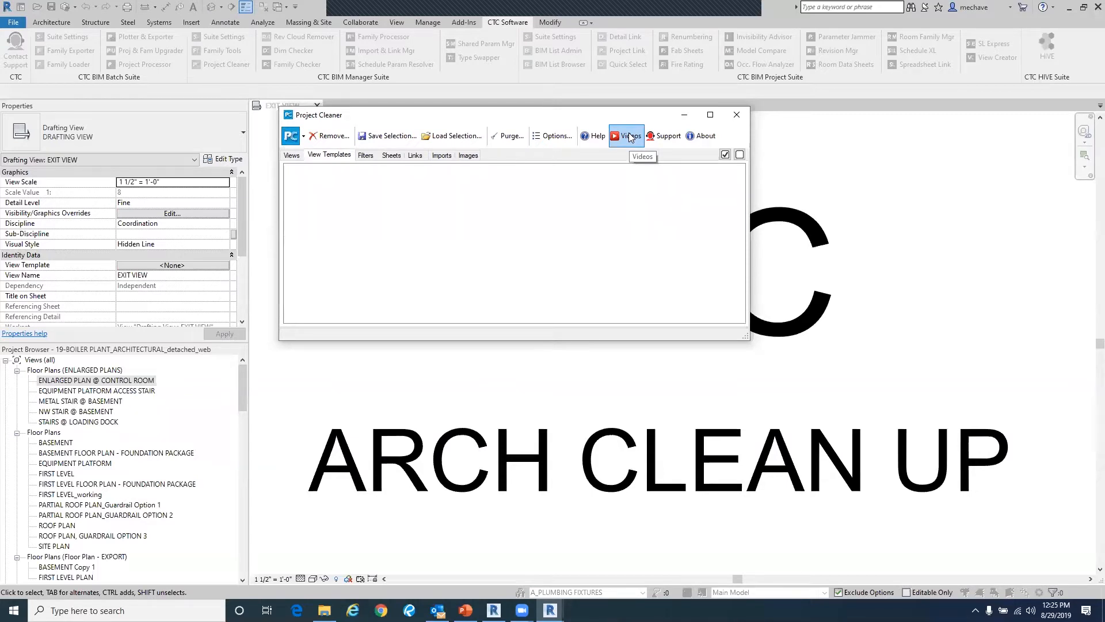
click(301, 140)
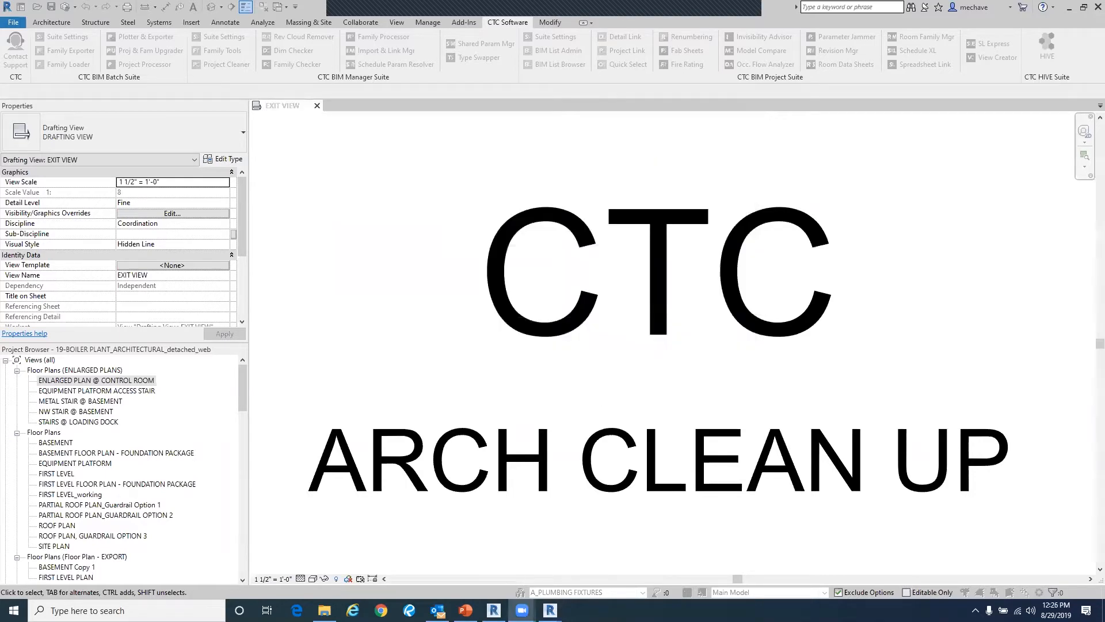
- Switch to the Model Clean Up PowerPoint presentation
mouse_move(437, 610)
key(alt+Tab)
key(alt+Tab)
key(alt+Tab)
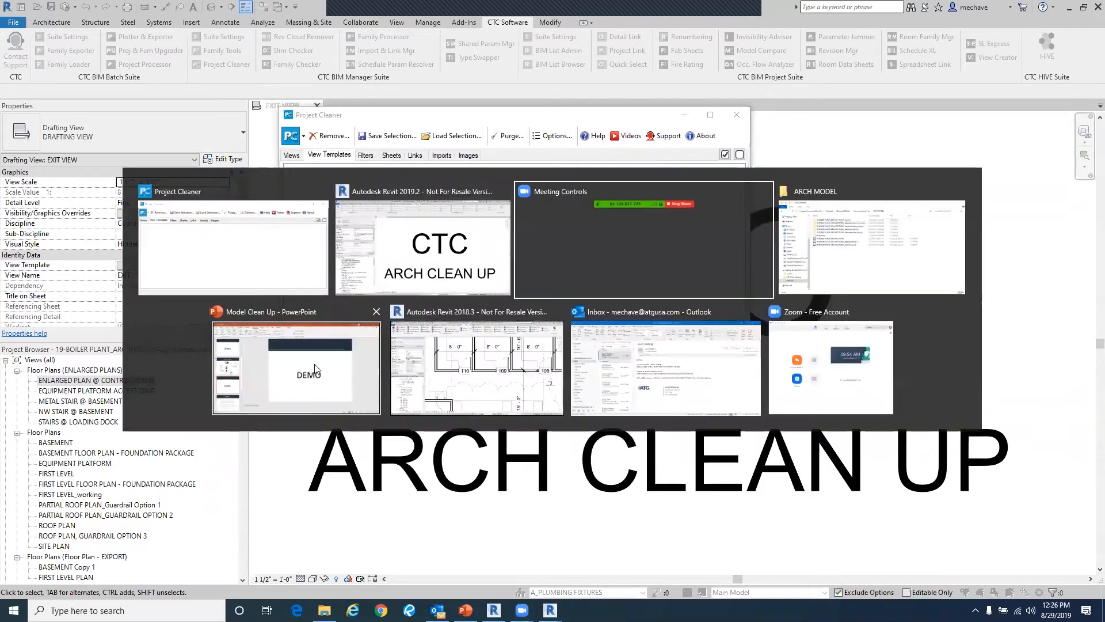